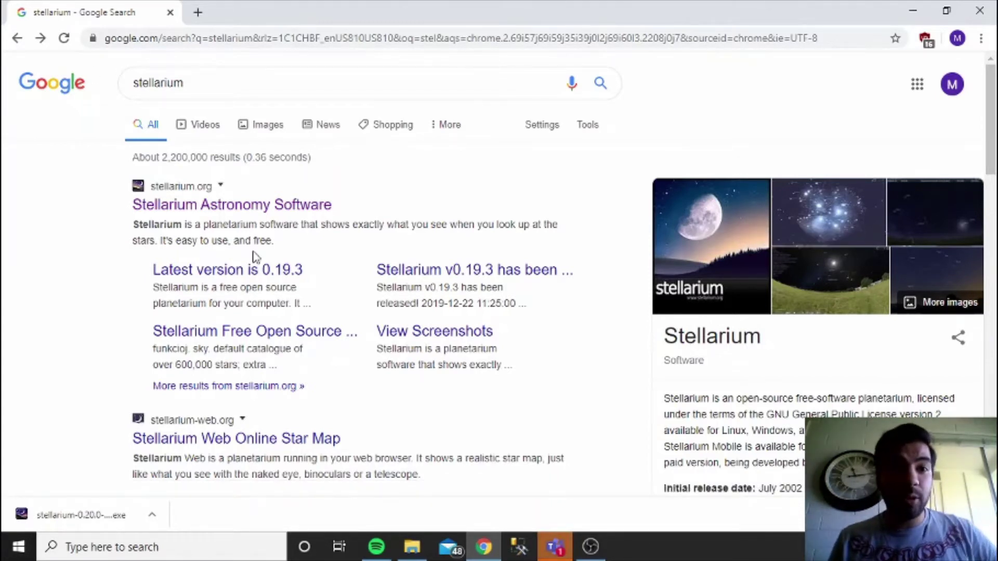
Step: Open the official stellarium.org website from the search results
{"action": "left_click", "coordinate": [266, 213]}
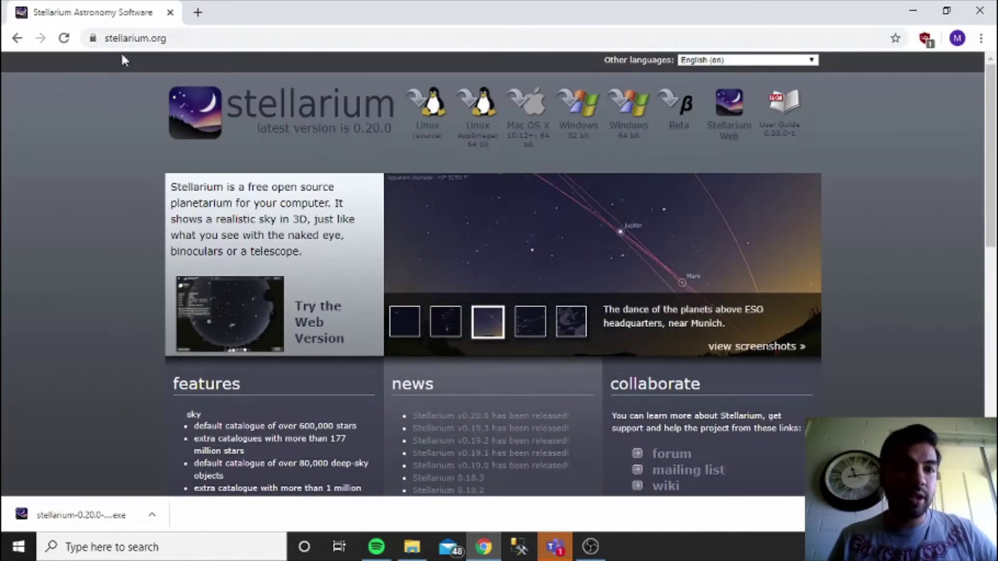
{"action": "left_click", "coordinate": [16, 40]}
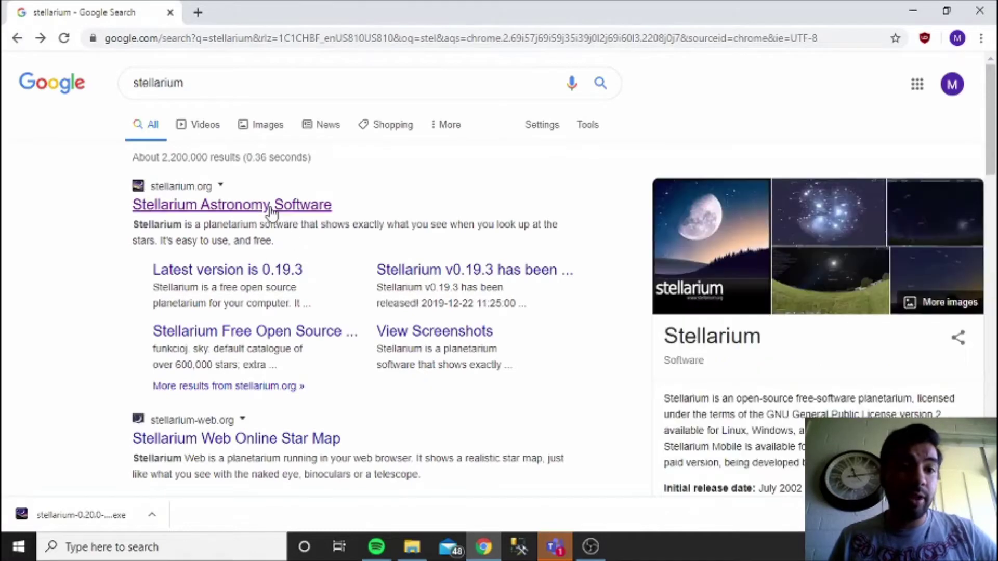
{"action": "left_click", "coordinate": [271, 213]}
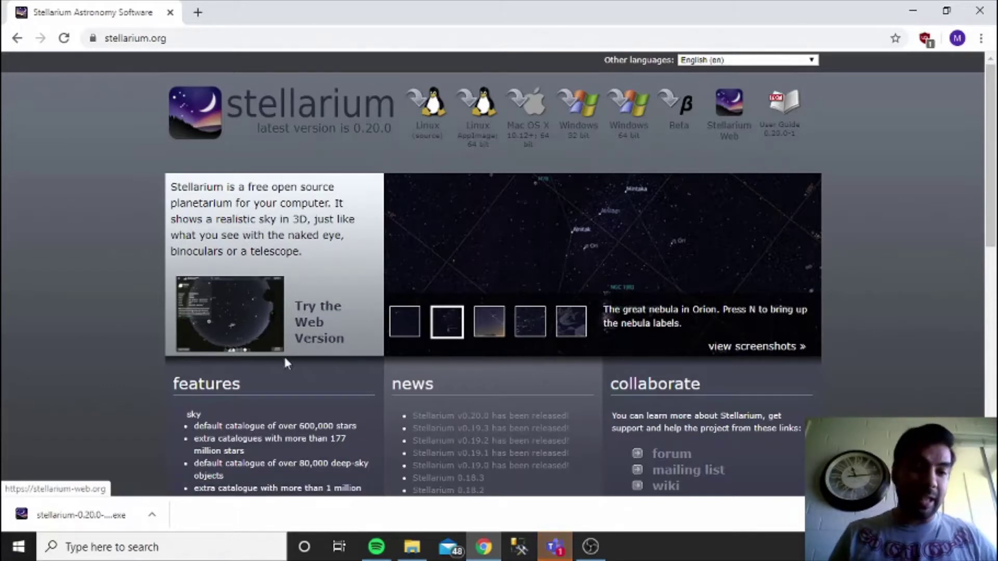
Step: Run the downloaded Stellarium 0.20.0 installer despite the SmartScreen block and choose English as the setup language
{"action": "left_click", "coordinate": [95, 517]}
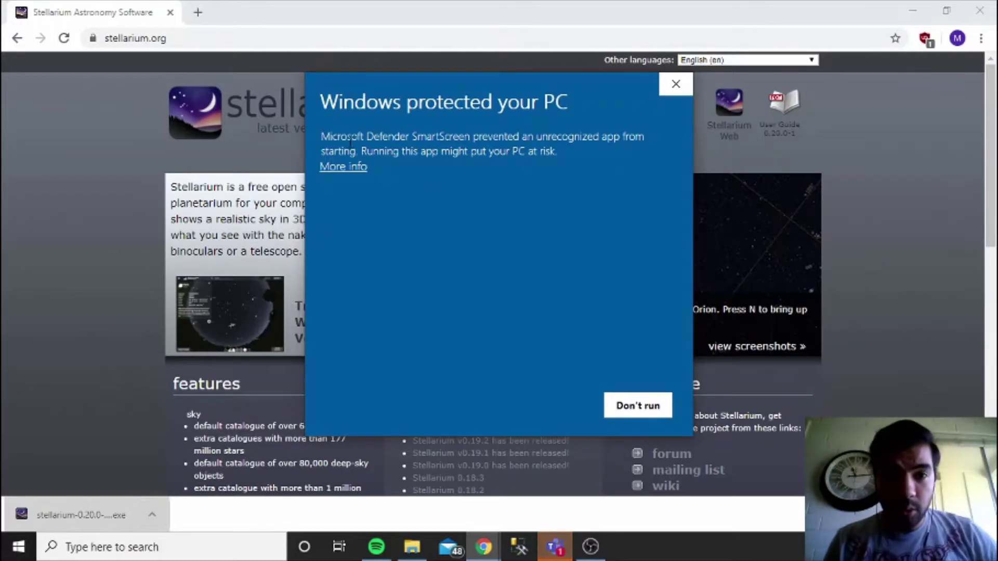
{"action": "left_click", "coordinate": [359, 168]}
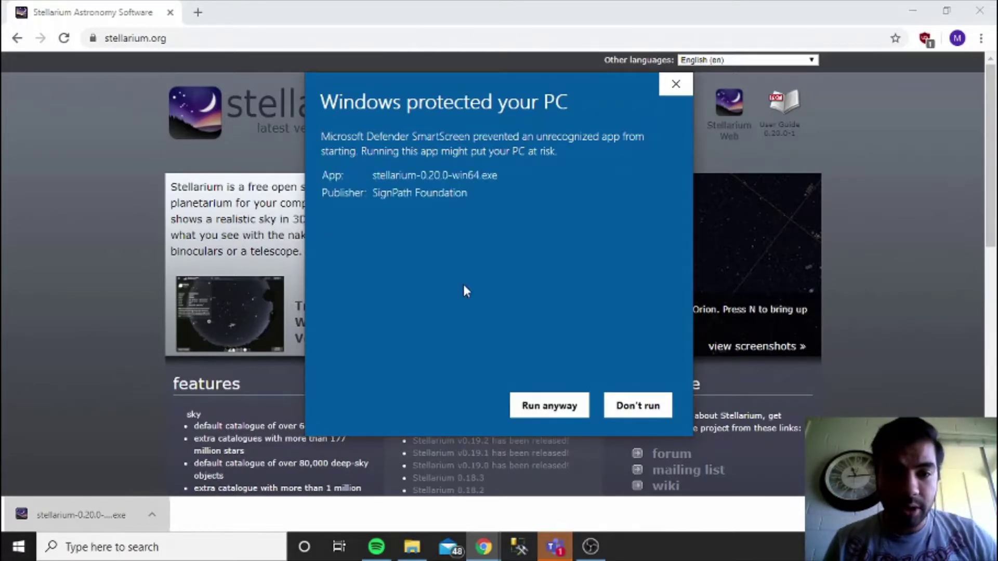
{"action": "left_click", "coordinate": [553, 405]}
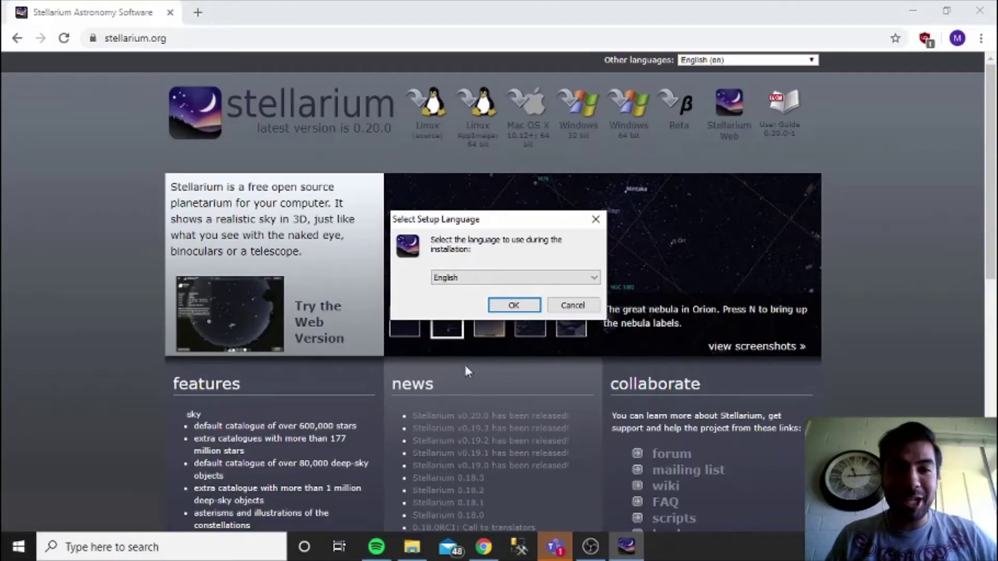
{"action": "left_click", "coordinate": [515, 303]}
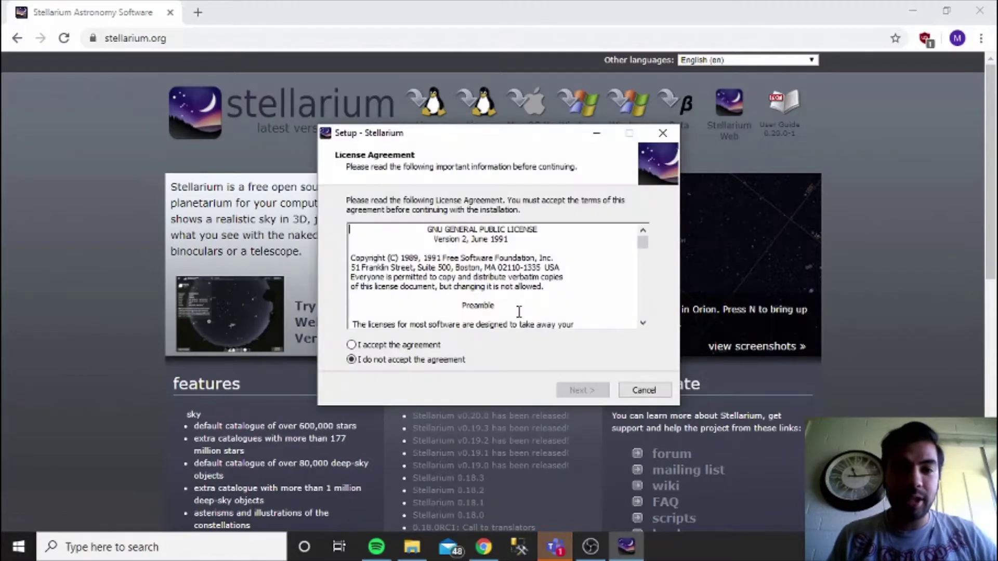
Step: Accept the licence agreement and install Stellarium with the default destination, Start Menu folder and additional tasks
{"action": "left_click", "coordinate": [428, 345]}
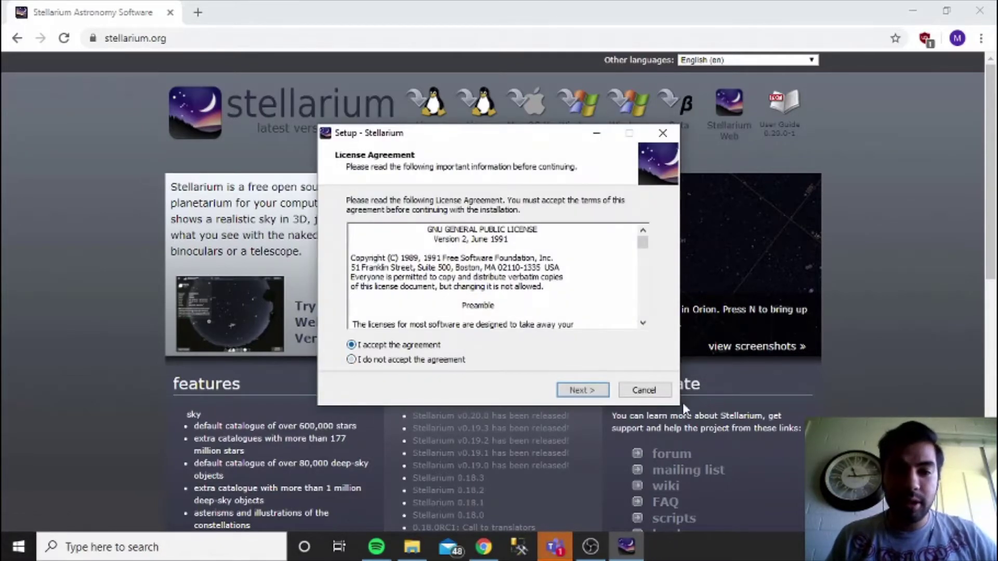
{"action": "left_click", "coordinate": [582, 390]}
{"action": "left_click", "coordinate": [584, 392]}
{"action": "left_click", "coordinate": [583, 390]}
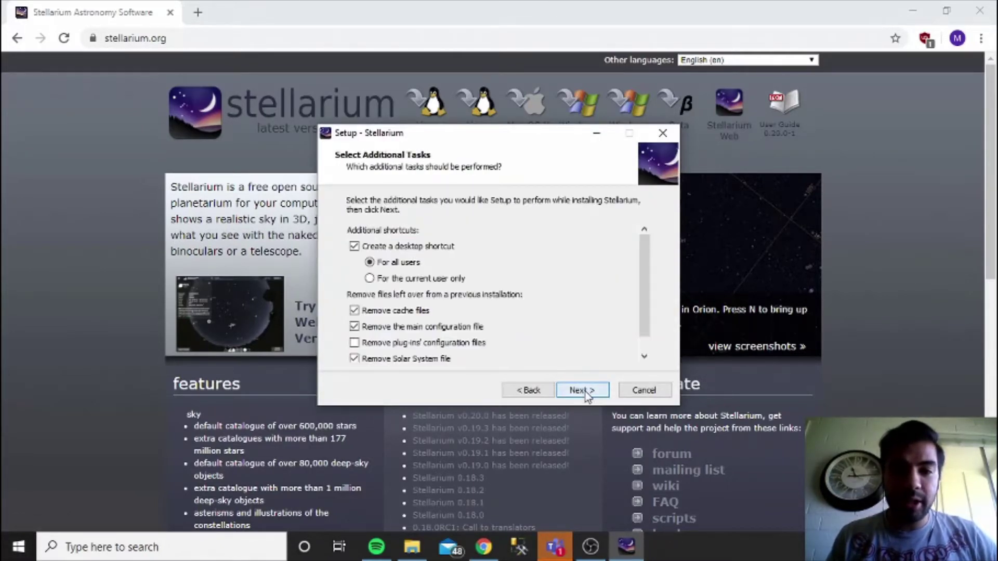
{"action": "scroll", "coordinate": [435, 307], "scroll_direction": "down", "scroll_amount": 1}
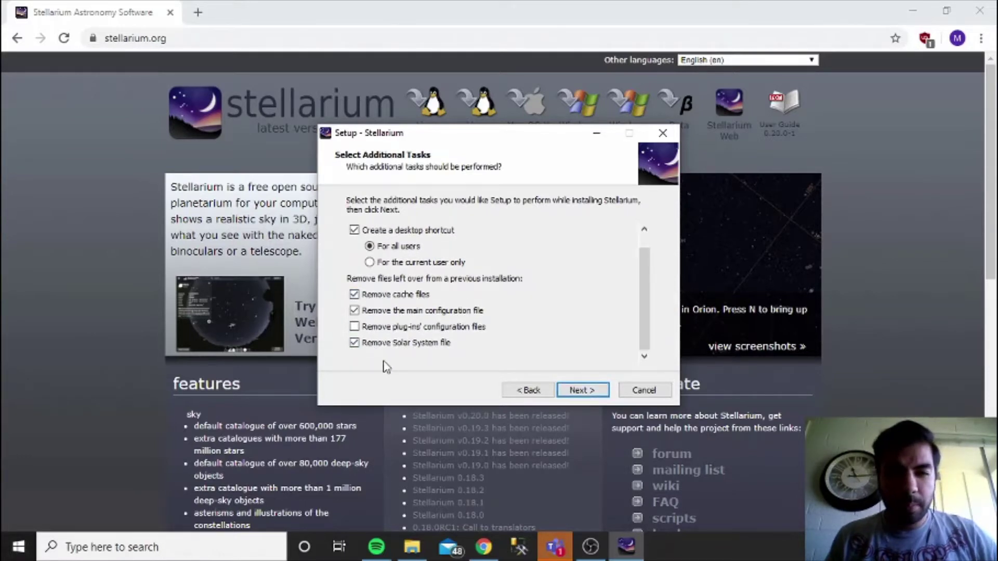
{"action": "left_click", "coordinate": [582, 390]}
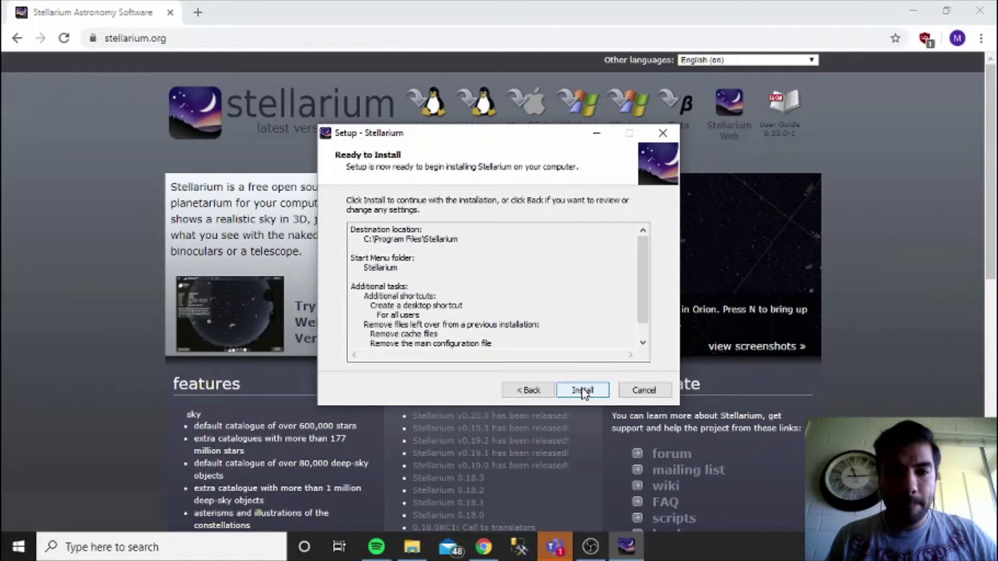
{"action": "left_click", "coordinate": [583, 391]}
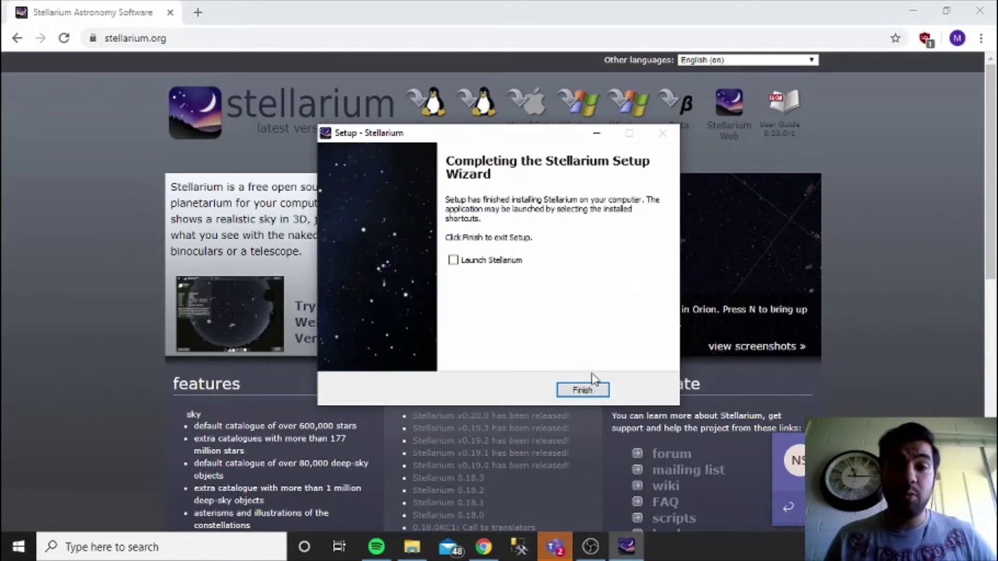
Step: Finish the setup with Launch Stellarium enabled and bring the Stellarium window to the front
{"action": "left_click", "coordinate": [506, 261]}
{"action": "left_click", "coordinate": [595, 391]}
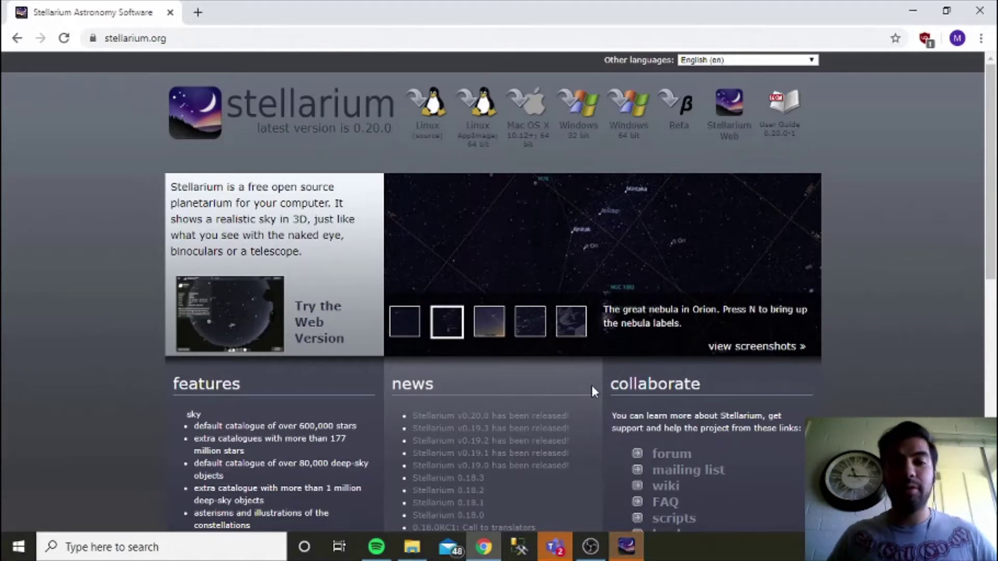
{"action": "left_click", "coordinate": [626, 552]}
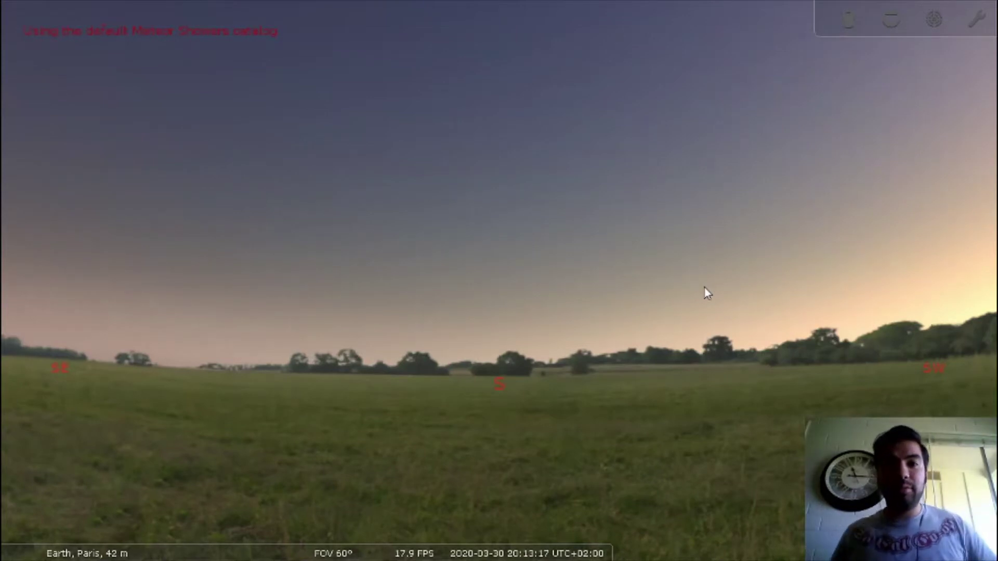
Step: Look around the Paris horizon from south through east and north to the northwest
{"action": "left_click_drag", "start_coordinate": [473, 254], "coordinate": [697, 327]}
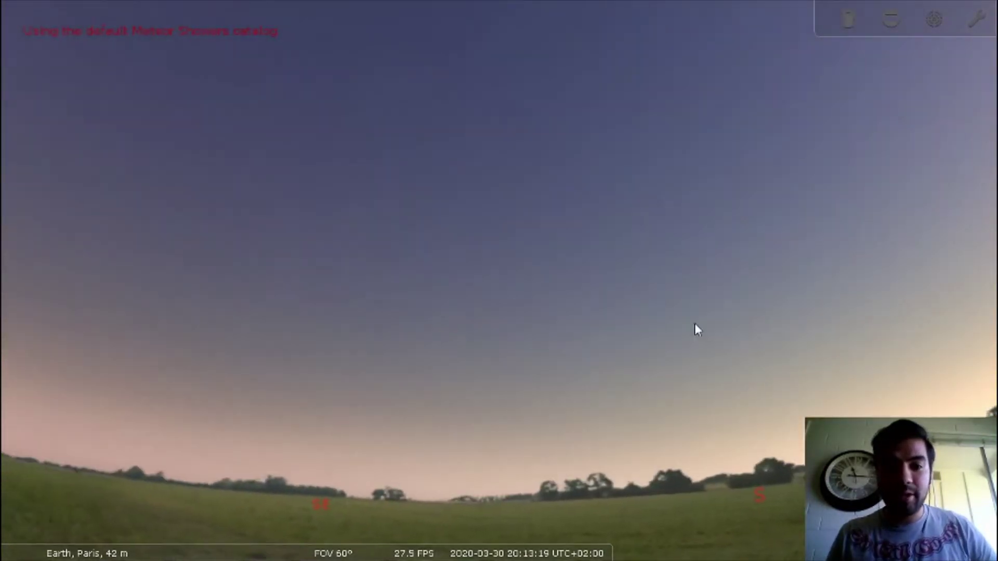
{"action": "left_click_drag", "start_coordinate": [274, 256], "coordinate": [555, 338]}
{"action": "left_click_drag", "start_coordinate": [263, 405], "coordinate": [444, 272]}
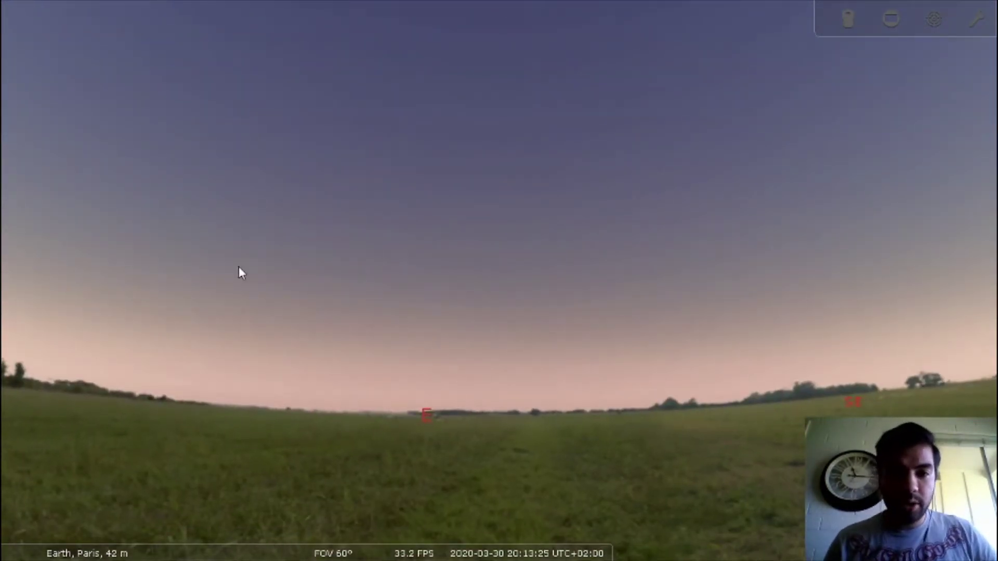
{"action": "left_click_drag", "start_coordinate": [238, 267], "coordinate": [681, 311]}
{"action": "left_click_drag", "start_coordinate": [373, 320], "coordinate": [672, 249]}
{"action": "left_click_drag", "start_coordinate": [379, 334], "coordinate": [592, 345]}
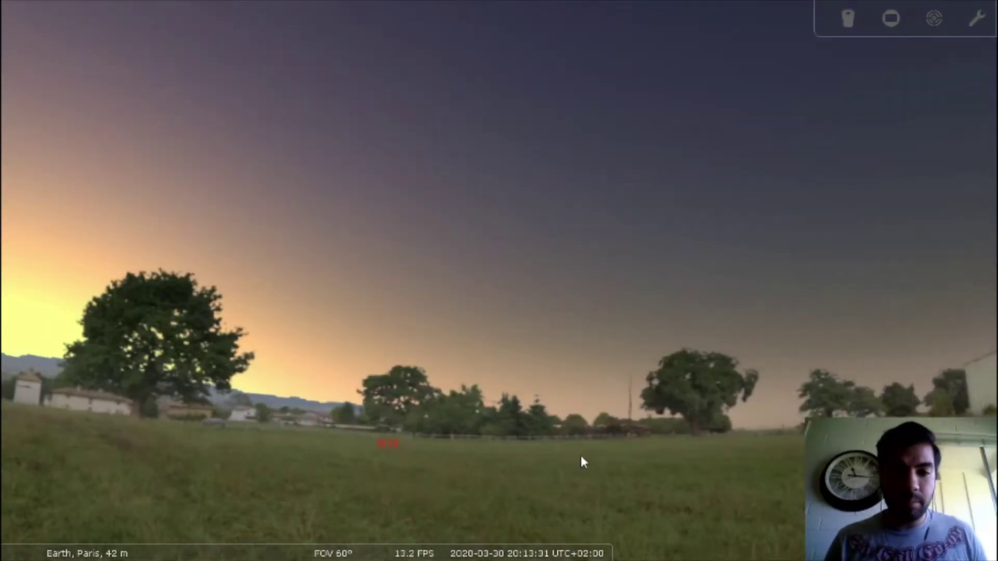
{"action": "mouse_move", "coordinate": [81, 556]}
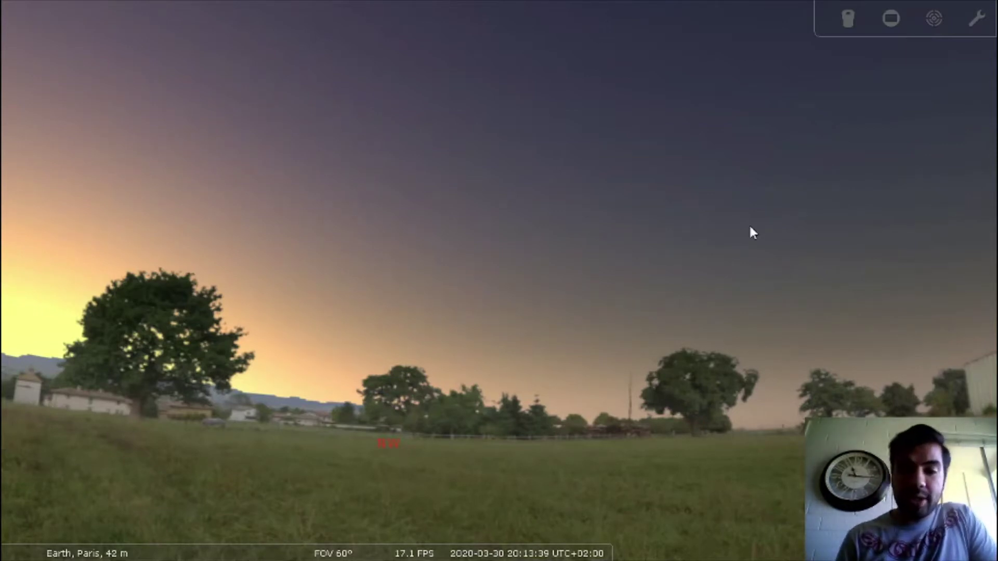
Step: Switch Stellarium out of full-screen mode, maximize its window, and return to full screen
{"action": "key", "text": "F11"}
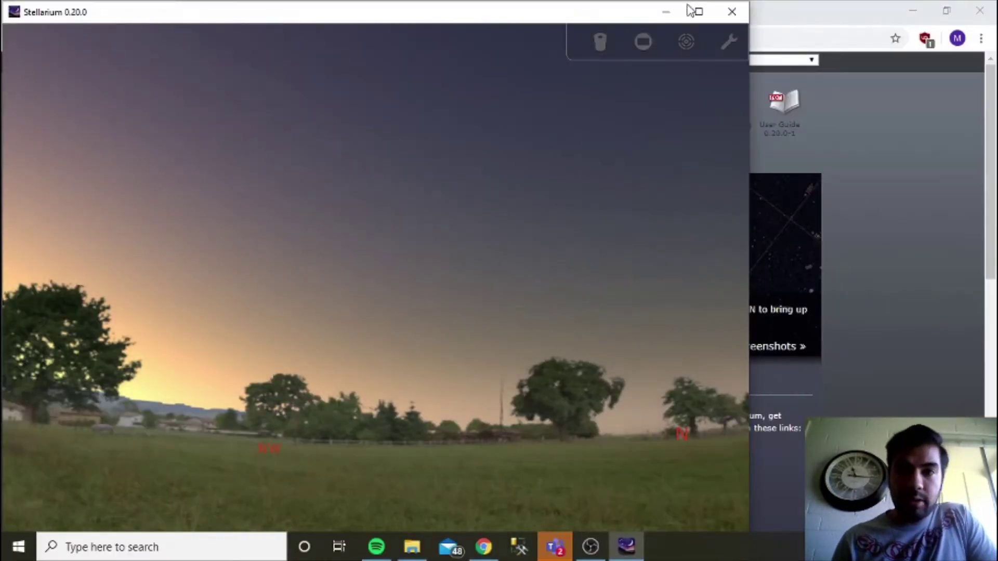
{"action": "left_click", "coordinate": [695, 10]}
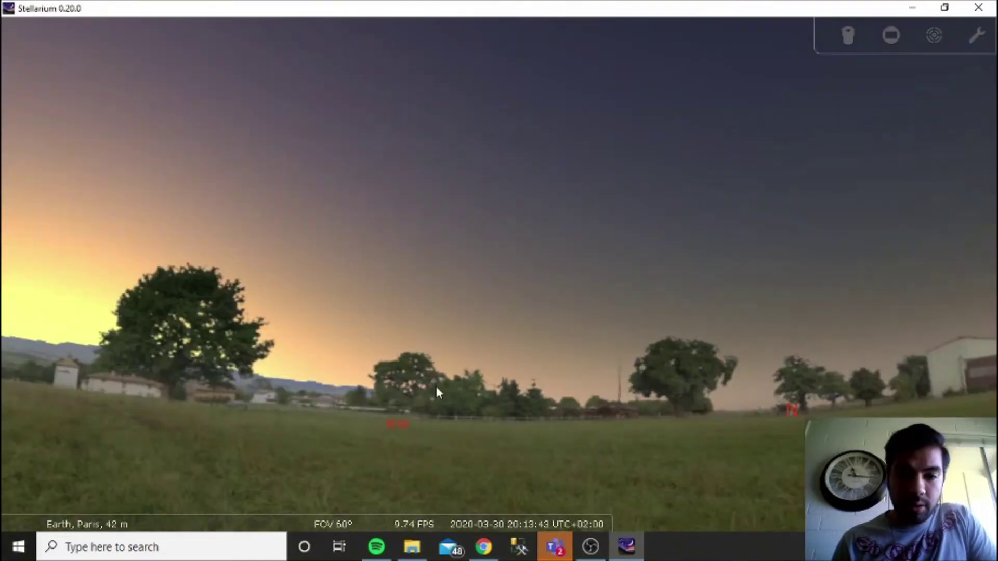
{"action": "mouse_move", "coordinate": [404, 513]}
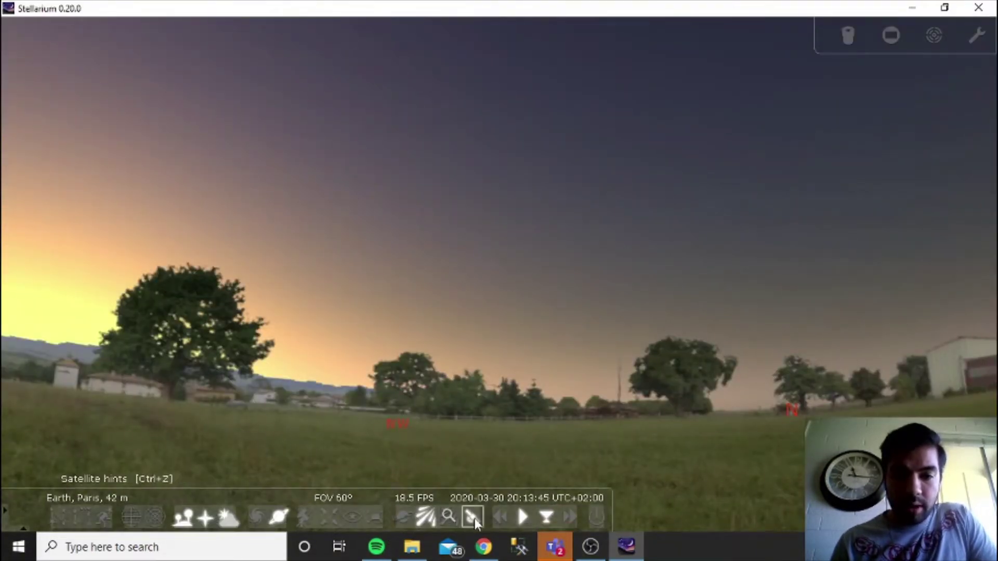
{"action": "left_click", "coordinate": [372, 517]}
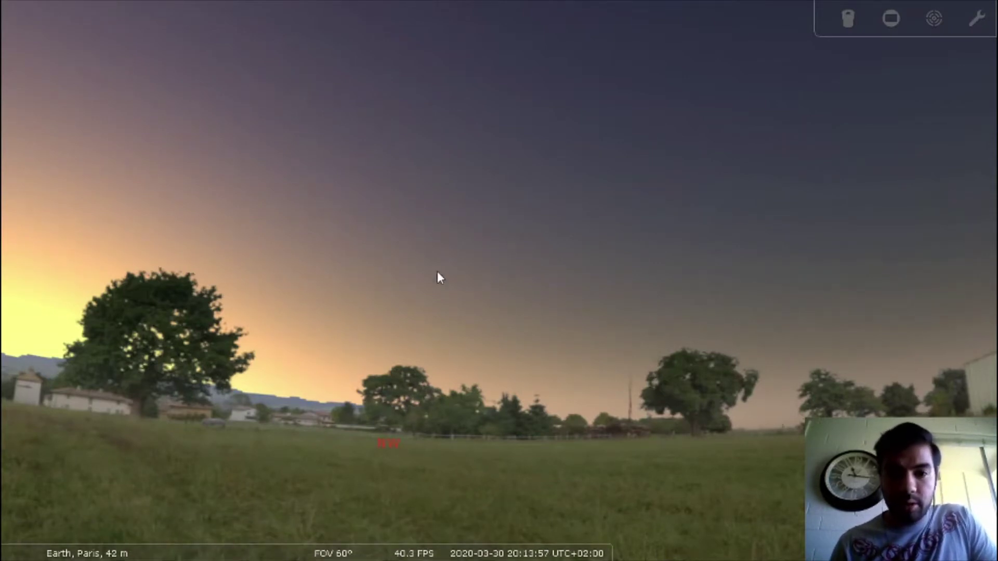
Step: Set the observing location to Scottsdale, United States of America, by searching the location list for "scott"
{"action": "left_click_drag", "start_coordinate": [457, 279], "coordinate": [776, 286]}
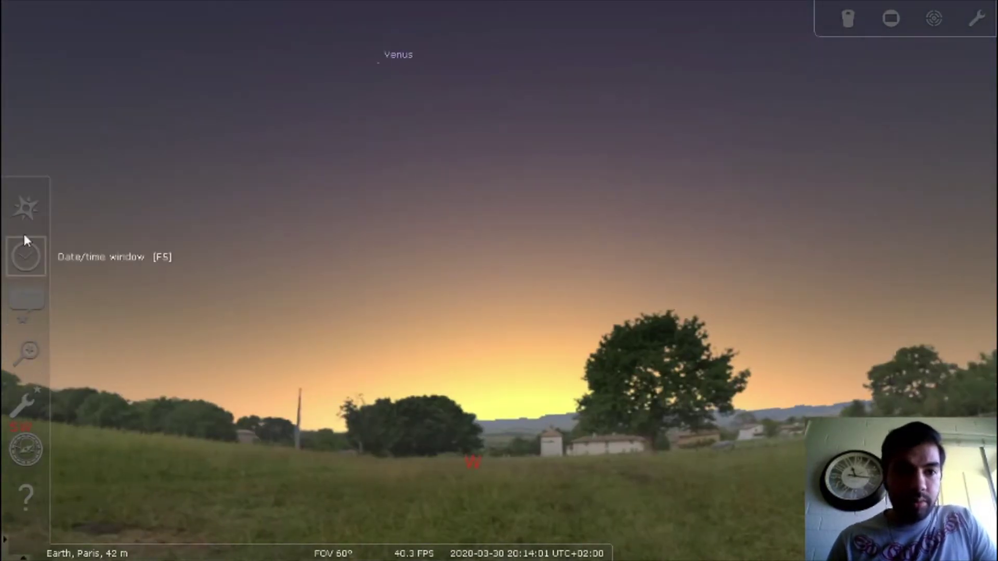
{"action": "left_click", "coordinate": [24, 214]}
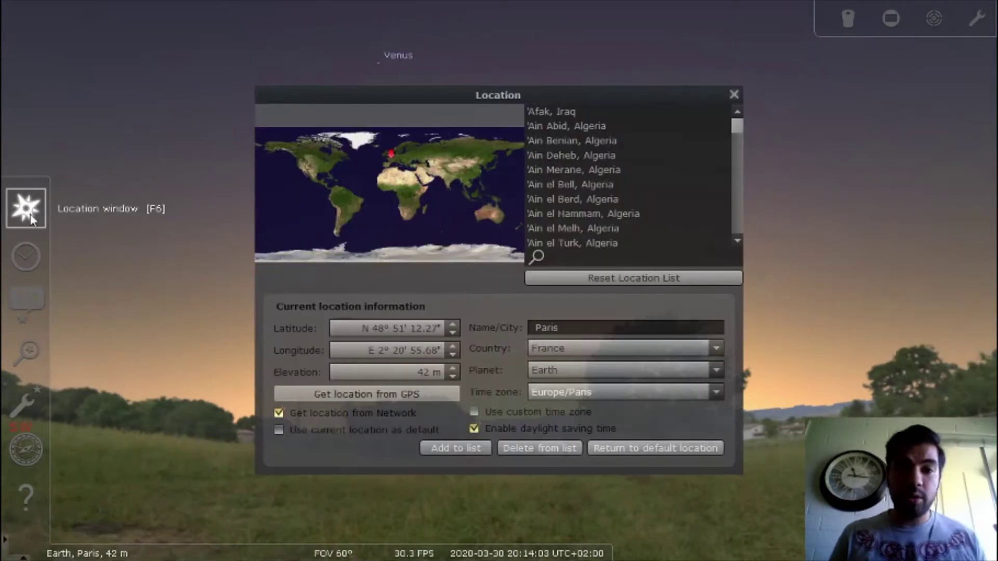
{"action": "scroll", "coordinate": [604, 213], "scroll_direction": "down", "scroll_amount": 3}
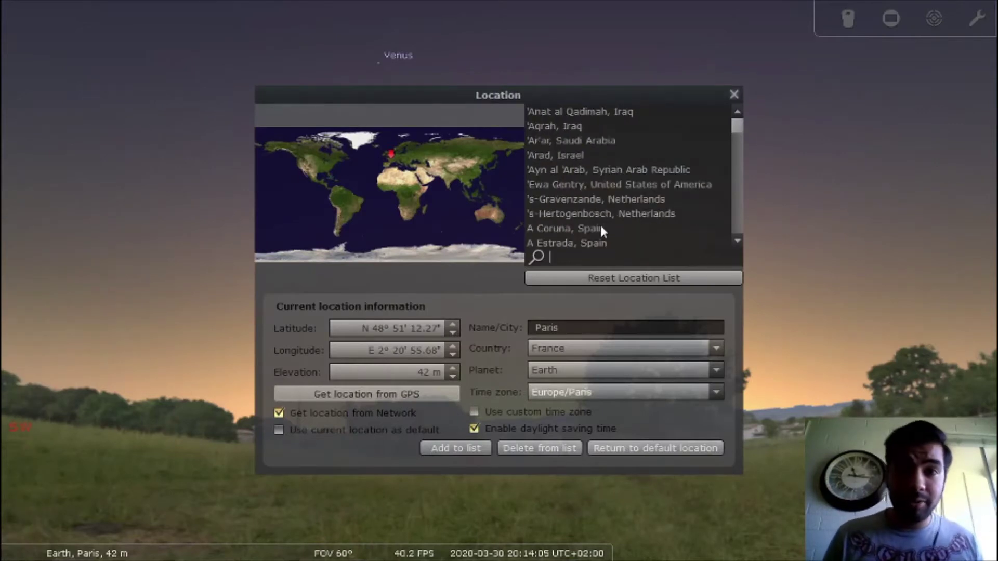
{"action": "scroll", "coordinate": [598, 224], "scroll_direction": "down", "scroll_amount": 1}
{"action": "scroll", "coordinate": [600, 227], "scroll_direction": "down", "scroll_amount": 8}
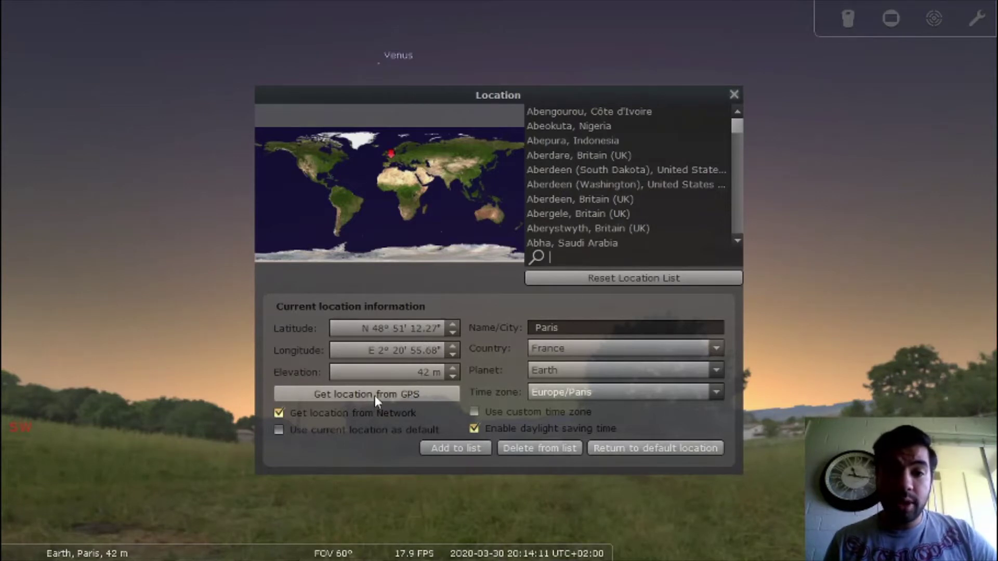
{"action": "type", "text": "scott"}
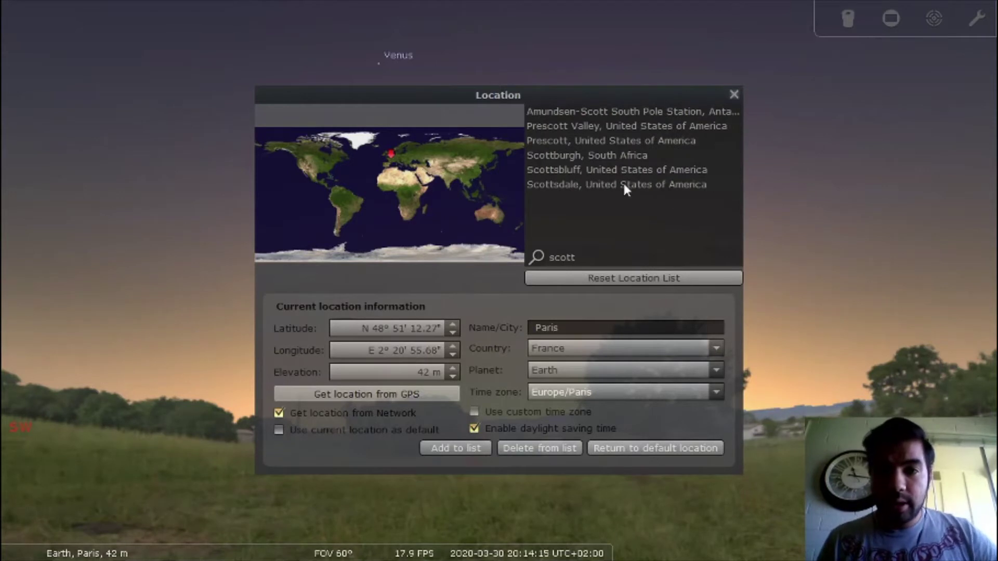
{"action": "left_click", "coordinate": [624, 186]}
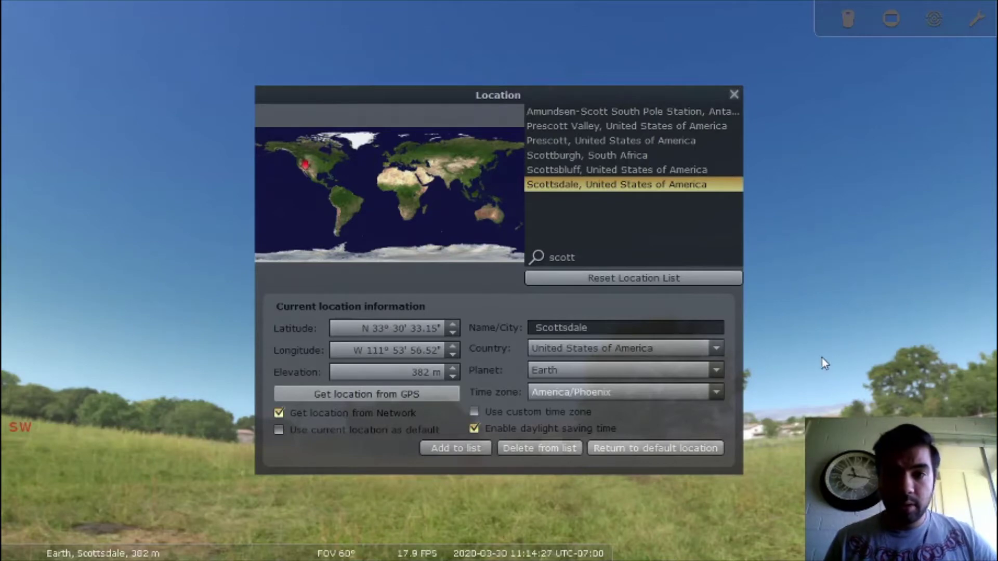
{"action": "left_click", "coordinate": [733, 94]}
Step: Look around the daytime sky over Scottsdale, examining the cardinal points and the area around the Moon and Venus
{"action": "key", "text": "Left"}
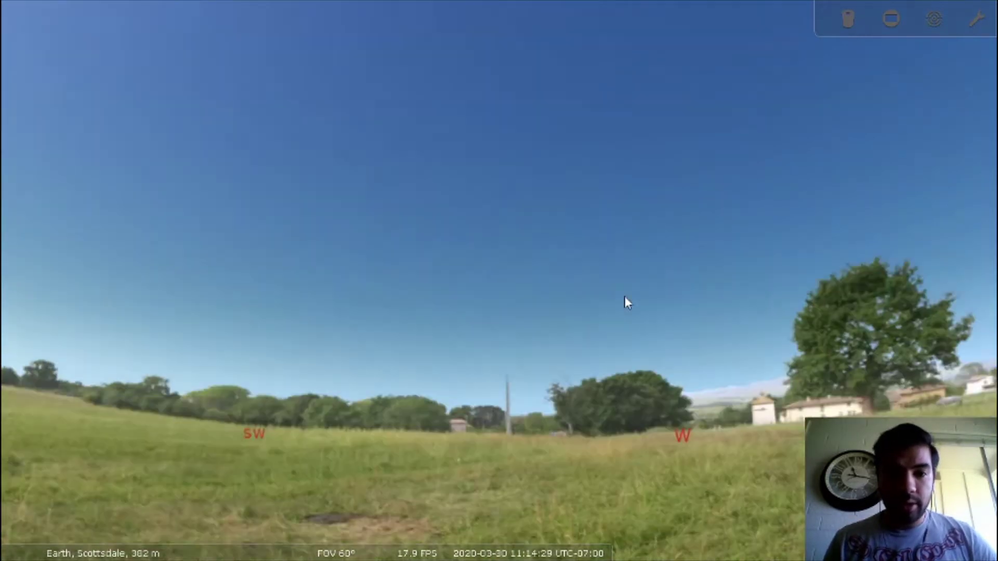
{"action": "left_click_drag", "start_coordinate": [421, 309], "coordinate": [761, 323]}
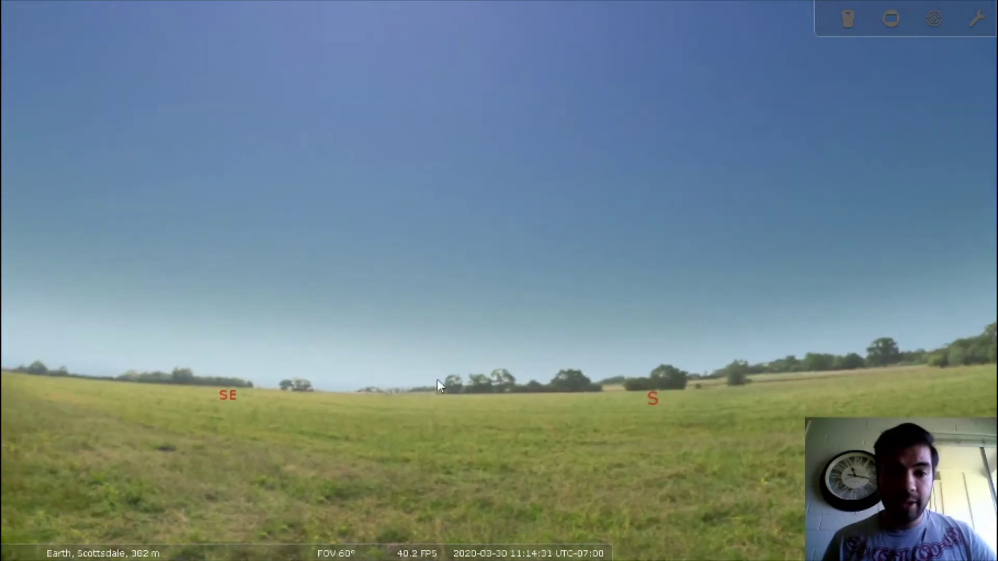
{"action": "left_click_drag", "start_coordinate": [327, 375], "coordinate": [643, 328]}
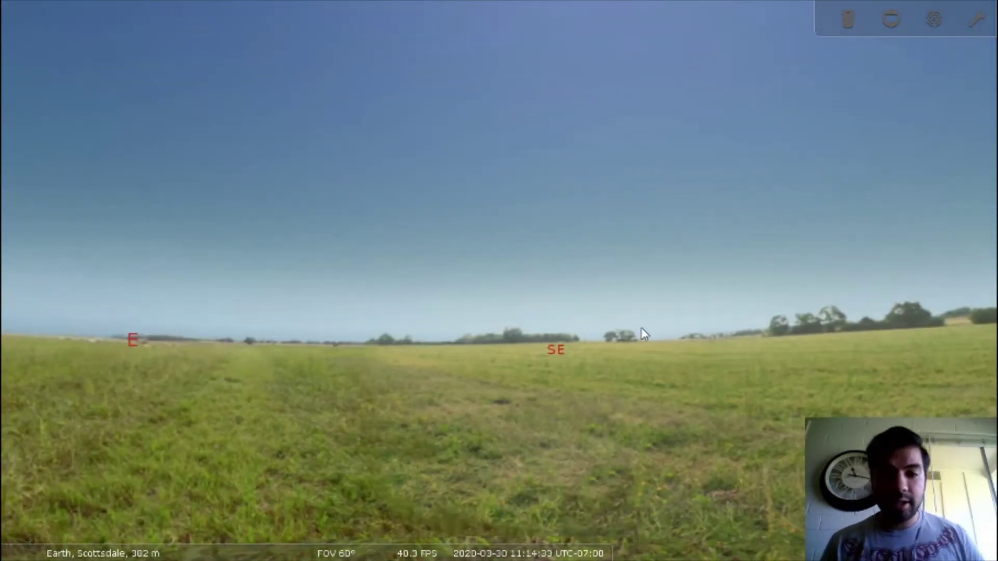
{"action": "key", "text": "Left"}
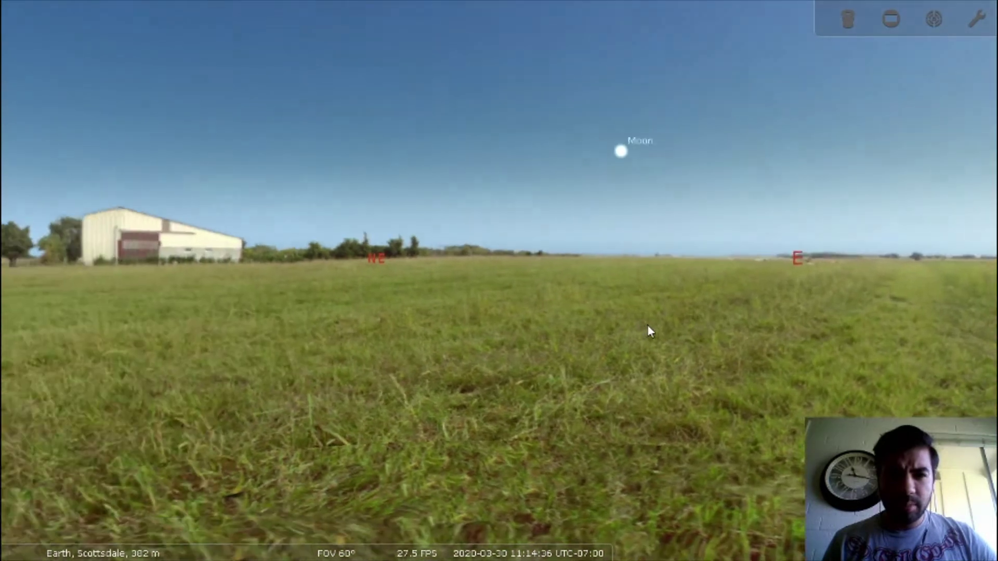
{"action": "left_click_drag", "start_coordinate": [647, 326], "coordinate": [621, 379]}
{"action": "left_click_drag", "start_coordinate": [720, 321], "coordinate": [445, 405]}
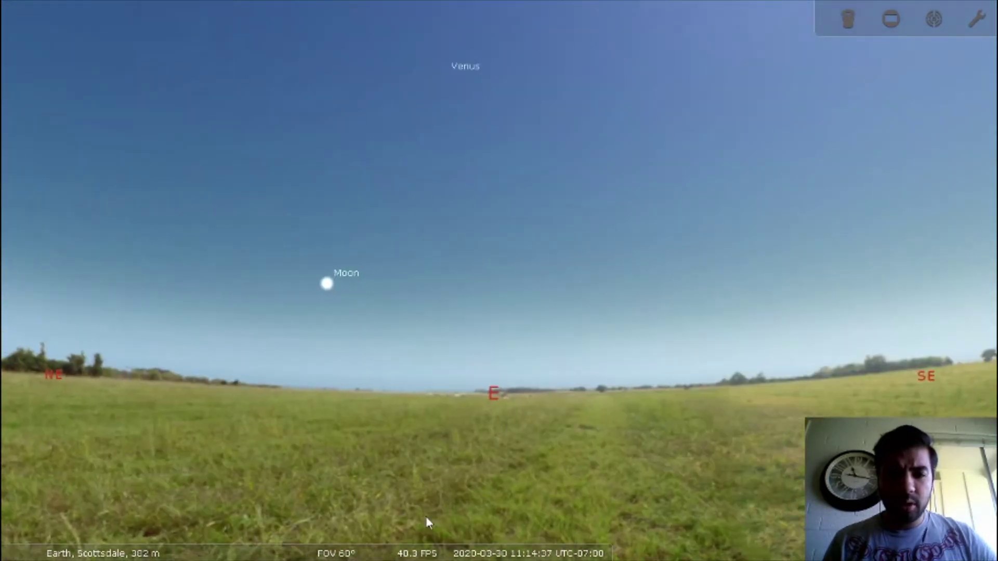
{"action": "mouse_move", "coordinate": [355, 551]}
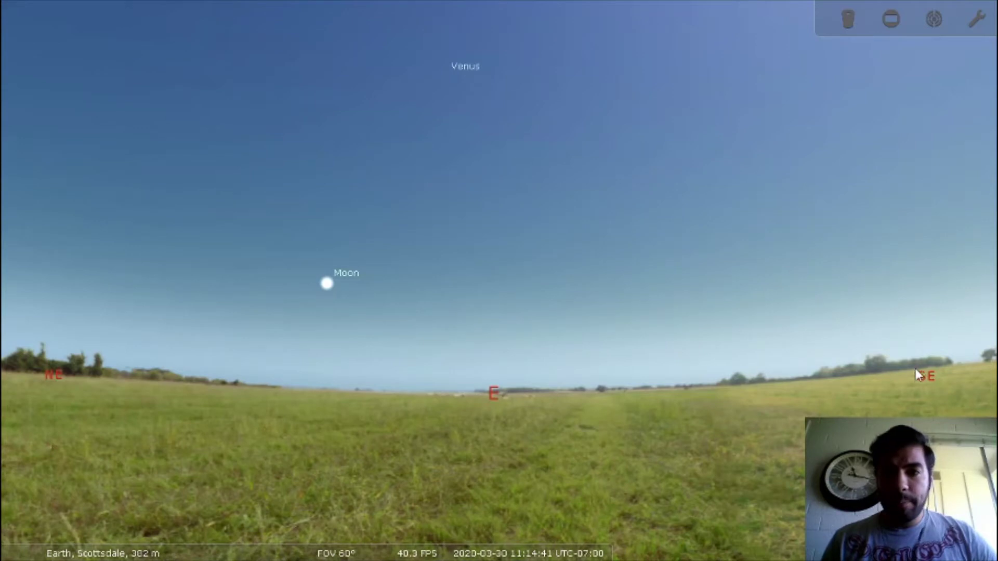
{"action": "left_click_drag", "start_coordinate": [915, 368], "coordinate": [564, 386]}
{"action": "left_click_drag", "start_coordinate": [822, 332], "coordinate": [564, 382]}
{"action": "left_click_drag", "start_coordinate": [663, 96], "coordinate": [672, 196]}
{"action": "left_click_drag", "start_coordinate": [598, 416], "coordinate": [616, 293]}
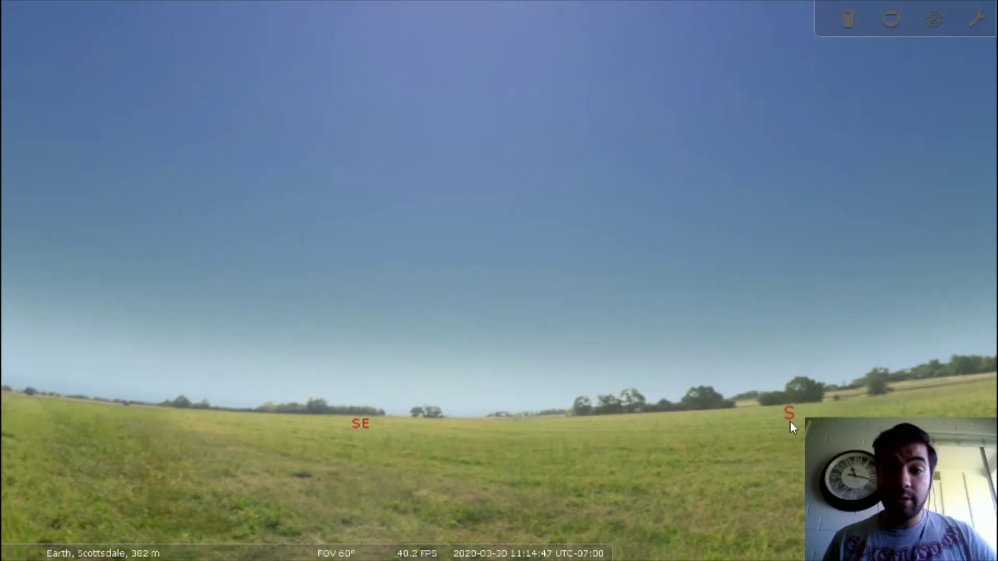
Step: Look around the daytime sky from the southeast past the Sun to Venus and the Moon above the eastern horizon
{"action": "left_click_drag", "start_coordinate": [543, 99], "coordinate": [626, 191]}
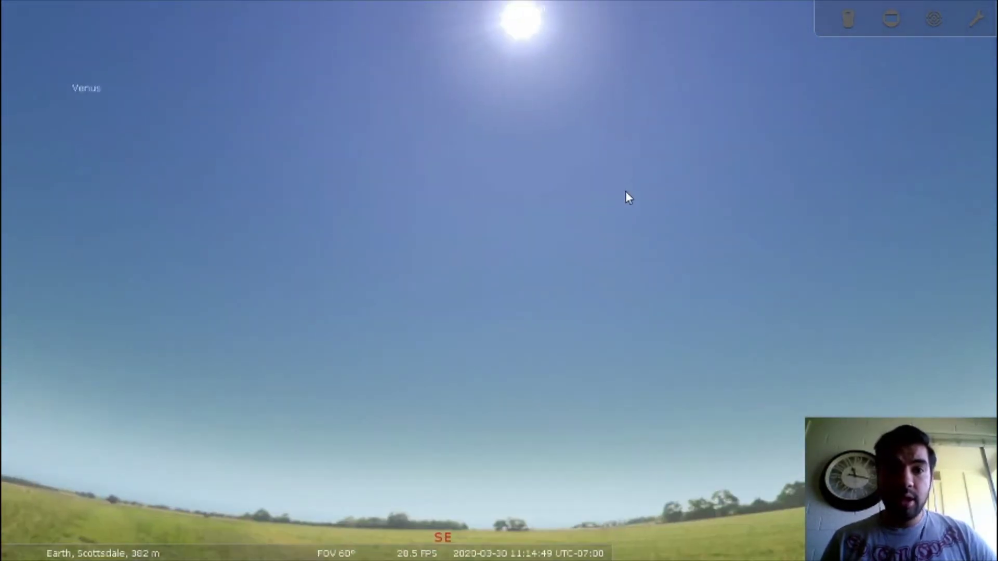
{"action": "left_click_drag", "start_coordinate": [242, 274], "coordinate": [557, 287]}
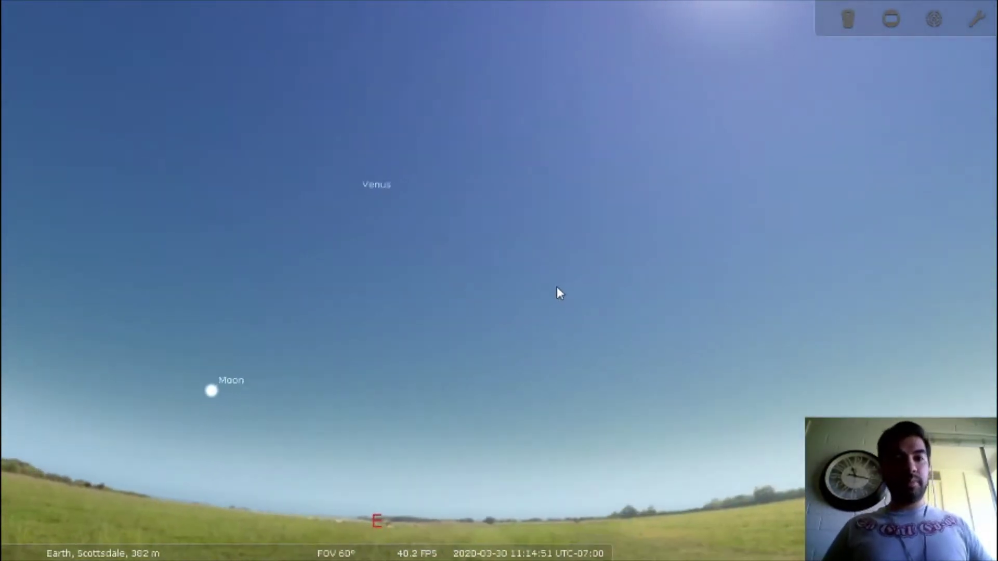
{"action": "left_click_drag", "start_coordinate": [277, 379], "coordinate": [338, 317]}
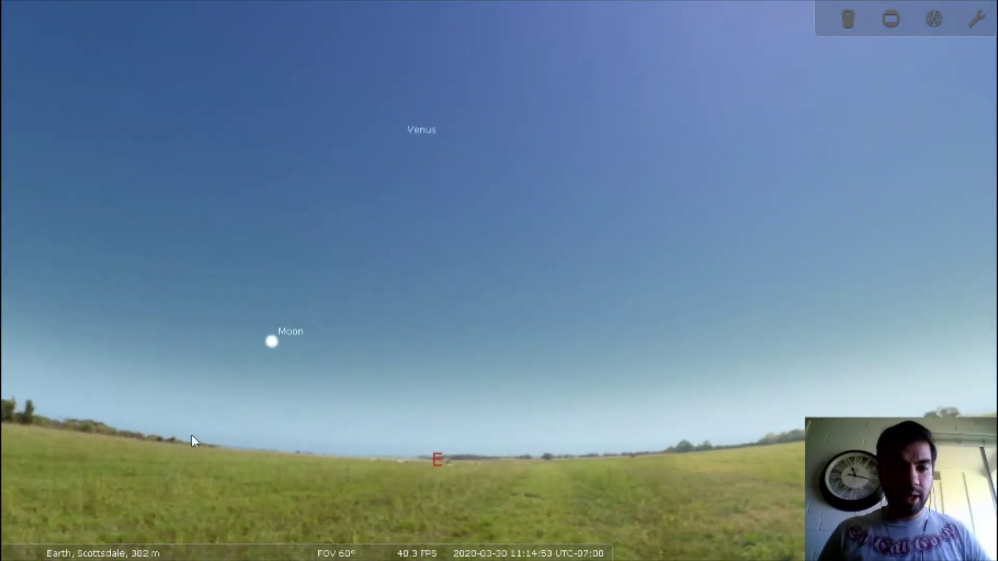
Step: Set the simulation hour back to 3 on 2020-03-30, with the date and time window moved low over the landscape
{"action": "mouse_move", "coordinate": [14, 391]}
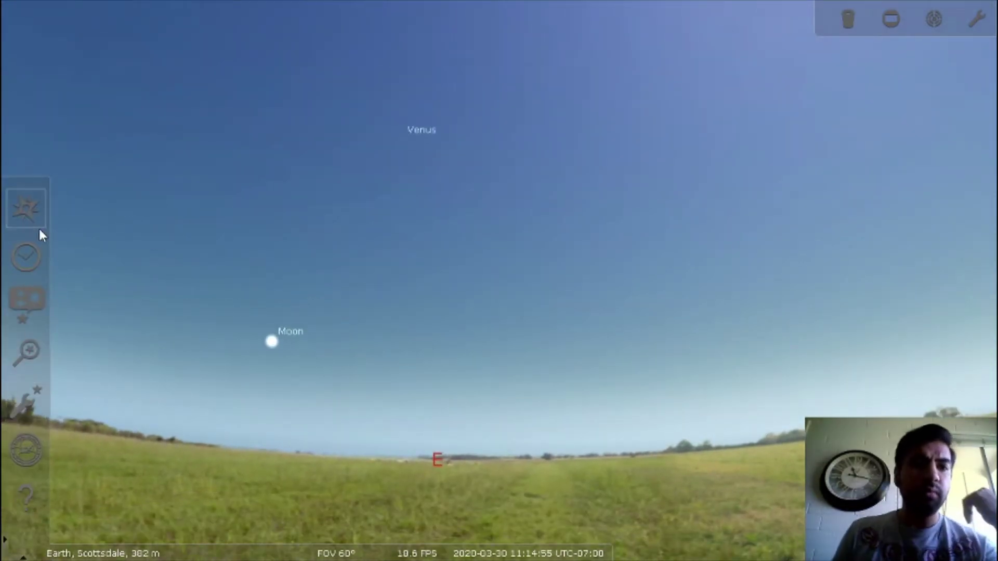
{"action": "left_click", "coordinate": [21, 256]}
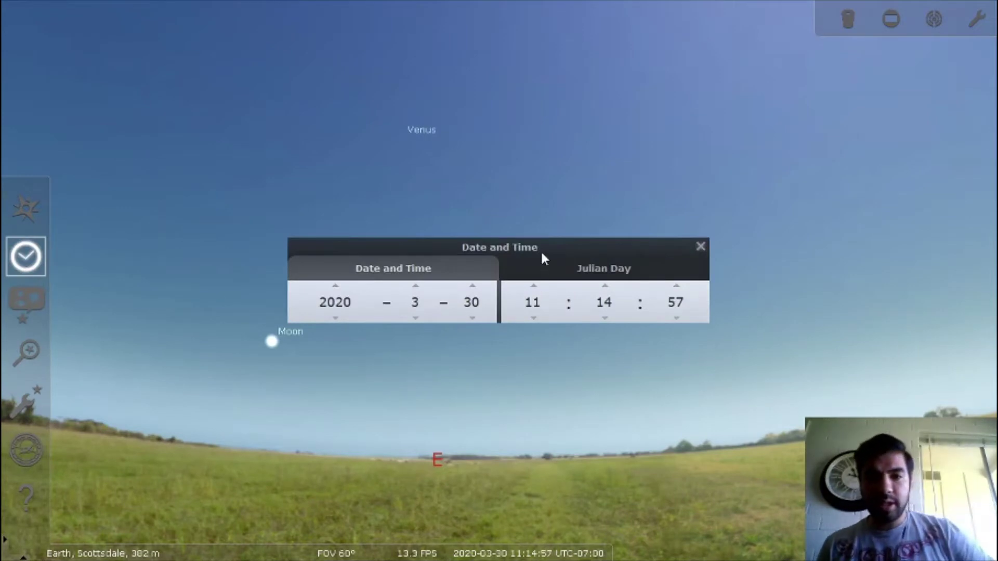
{"action": "left_click_drag", "start_coordinate": [538, 246], "coordinate": [587, 463]}
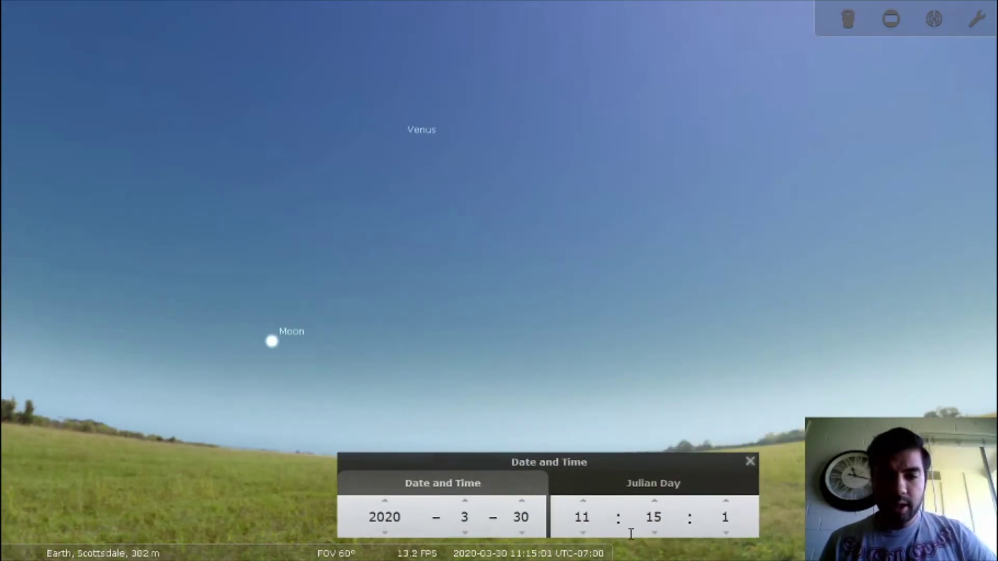
{"action": "left_click", "coordinate": [583, 533]}
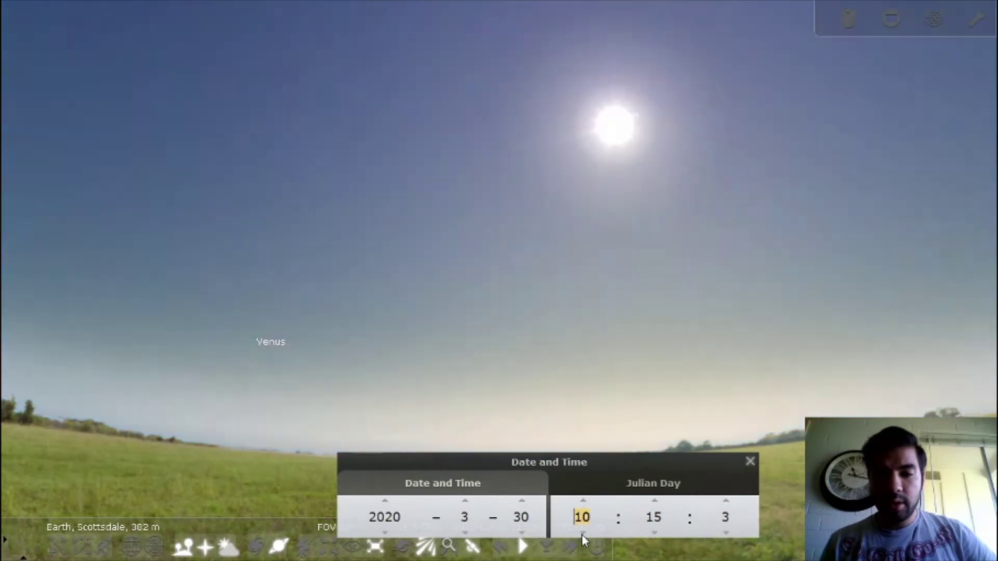
{"action": "left_click", "coordinate": [582, 534]}
{"action": "left_click", "coordinate": [582, 534]}
{"action": "left_click", "coordinate": [582, 534]}
{"action": "left_click", "coordinate": [582, 534]}
{"action": "left_click", "coordinate": [583, 534]}
{"action": "left_click", "coordinate": [582, 534]}
{"action": "left_click", "coordinate": [582, 534]}
{"action": "left_click", "coordinate": [582, 534]}
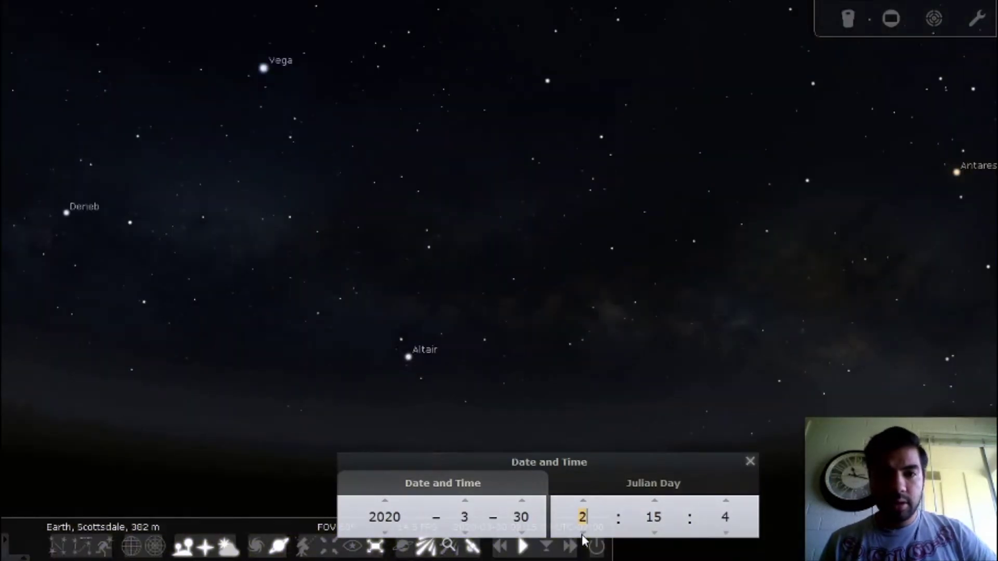
{"action": "left_click", "coordinate": [582, 534]}
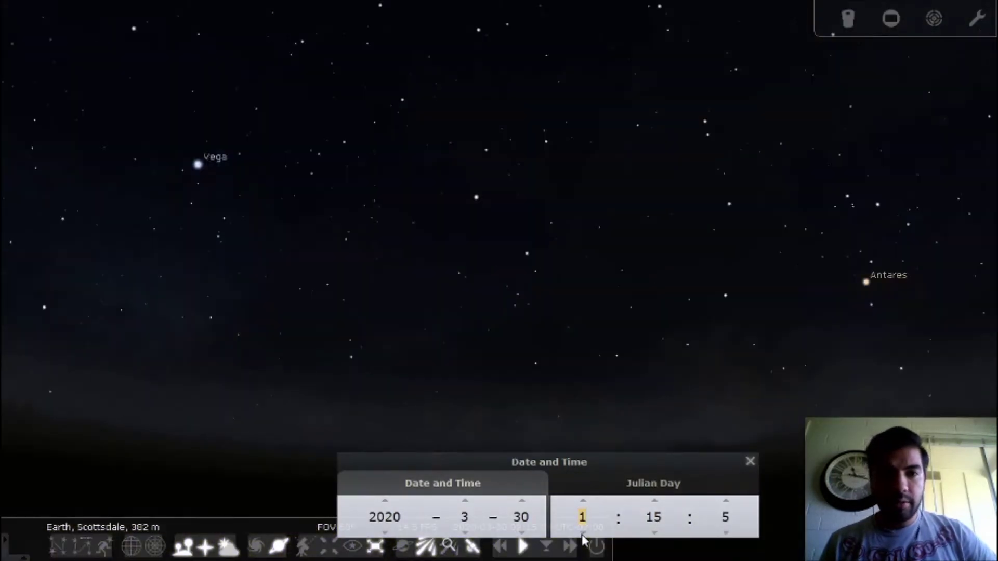
{"action": "left_click", "coordinate": [583, 503]}
Step: Look around the night sky between east and south, examining Jupiter, Saturn and Mars near the horizon and the Milky Way above
{"action": "left_click_drag", "start_coordinate": [643, 313], "coordinate": [416, 257]}
{"action": "left_click_drag", "start_coordinate": [718, 333], "coordinate": [577, 281]}
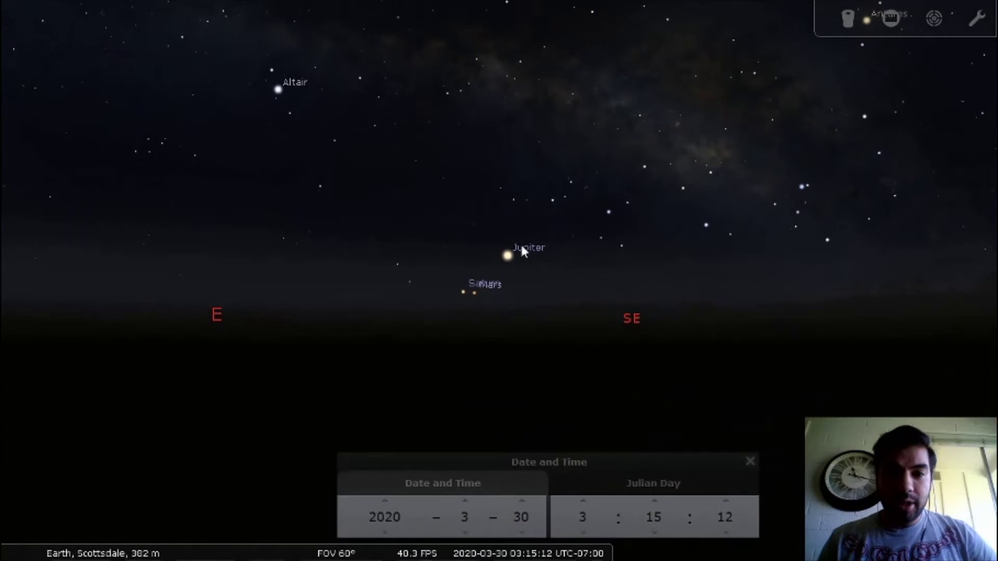
{"action": "left_click_drag", "start_coordinate": [614, 327], "coordinate": [641, 314]}
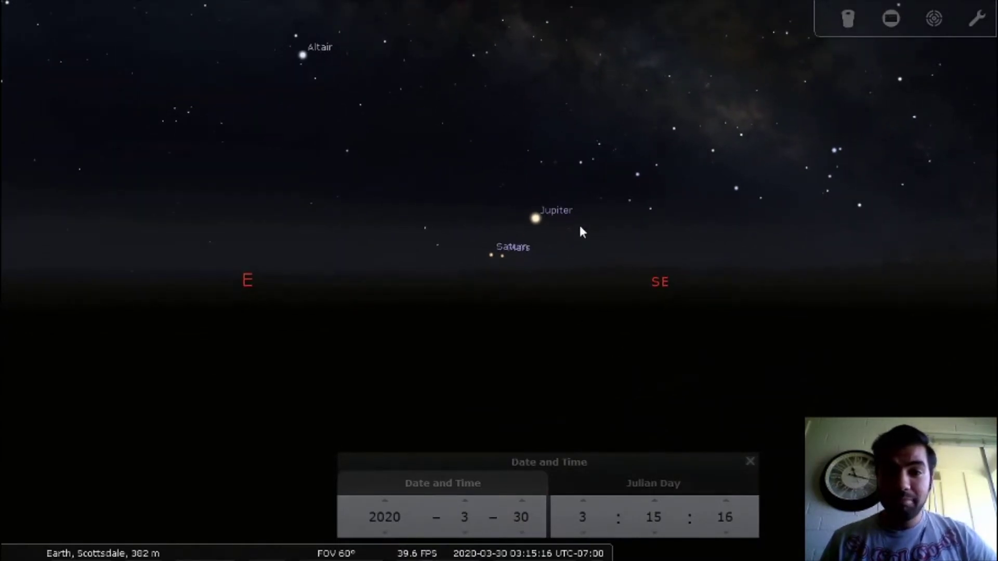
{"action": "left_click_drag", "start_coordinate": [547, 259], "coordinate": [567, 297]}
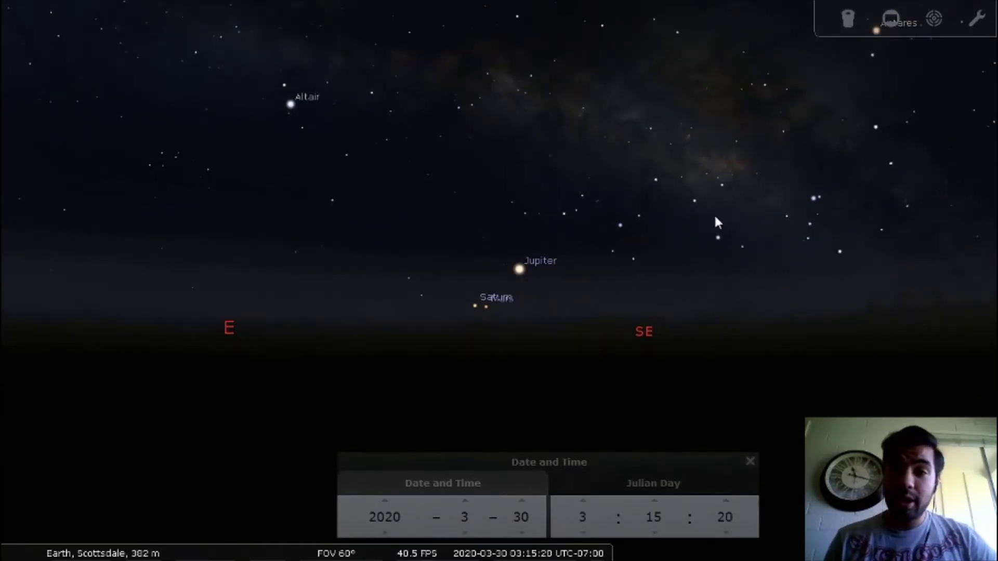
{"action": "left_click_drag", "start_coordinate": [715, 223], "coordinate": [571, 251]}
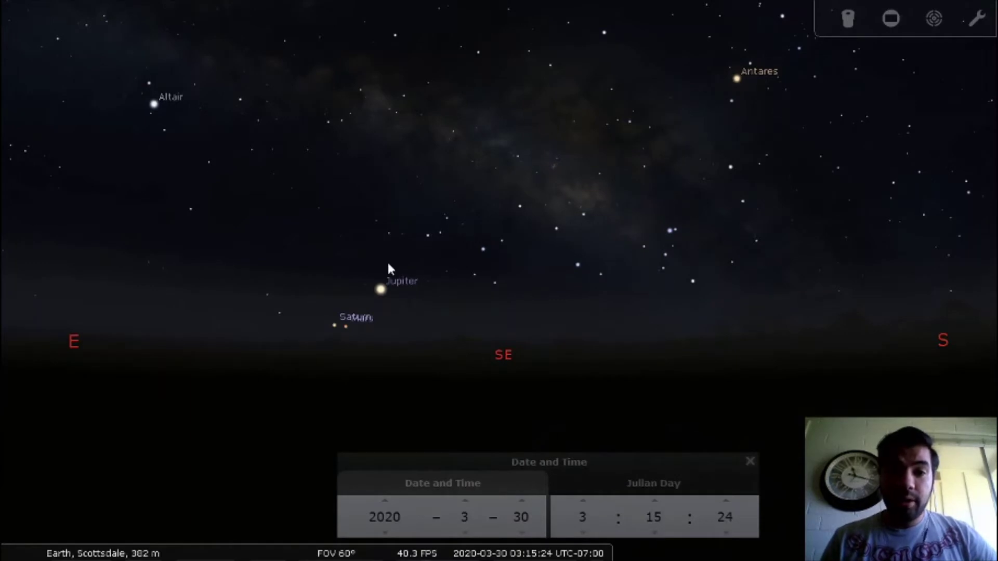
{"action": "left_click_drag", "start_coordinate": [451, 299], "coordinate": [544, 284]}
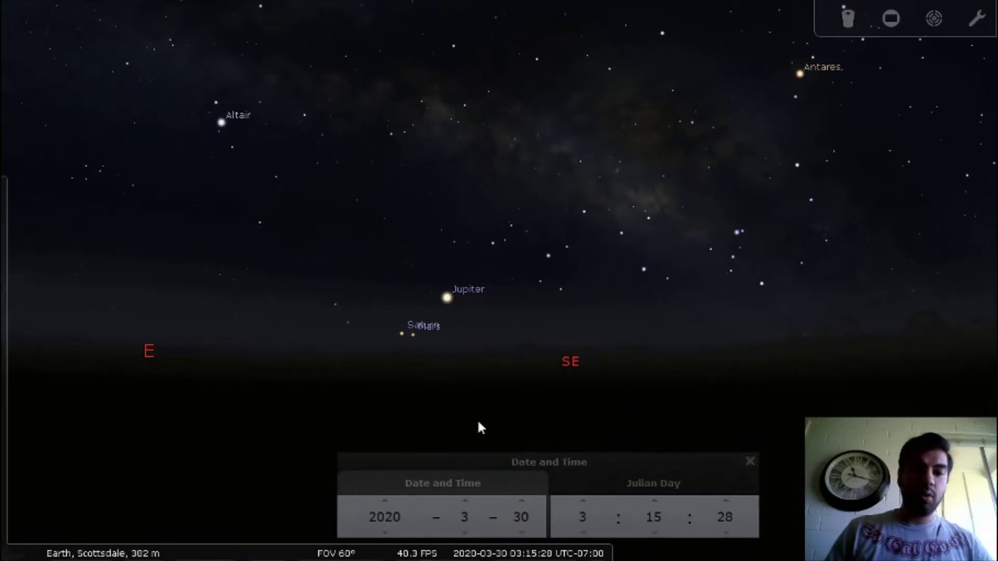
{"action": "left_click_drag", "start_coordinate": [664, 185], "coordinate": [613, 192]}
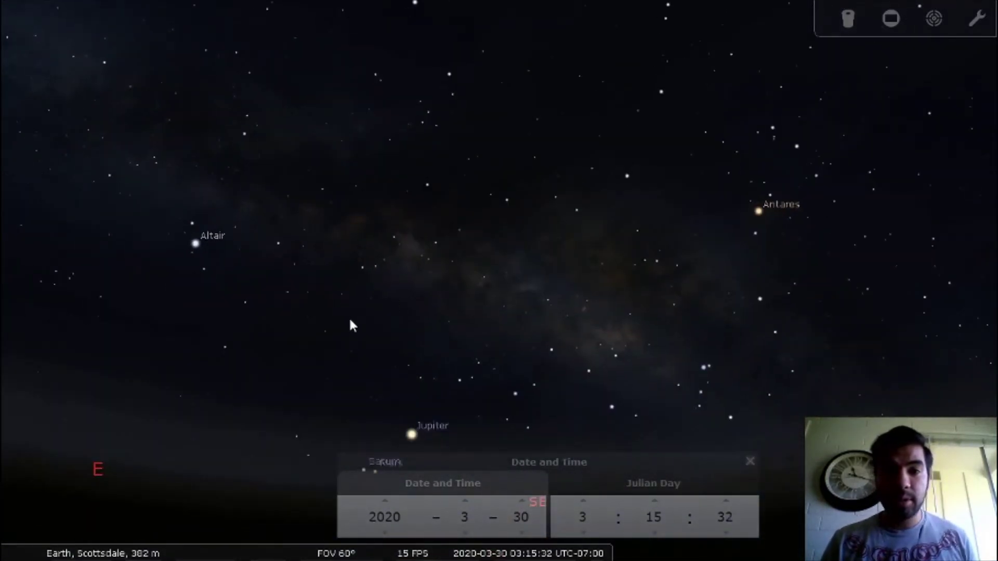
Step: Sweep across the overhead night sky and examine the horizon from west through northwest to north
{"action": "left_click_drag", "start_coordinate": [350, 325], "coordinate": [473, 203]}
{"action": "left_click_drag", "start_coordinate": [400, 247], "coordinate": [696, 188]}
{"action": "left_click_drag", "start_coordinate": [237, 180], "coordinate": [578, 302]}
{"action": "left_click_drag", "start_coordinate": [391, 243], "coordinate": [487, 393]}
{"action": "left_click_drag", "start_coordinate": [332, 250], "coordinate": [443, 130]}
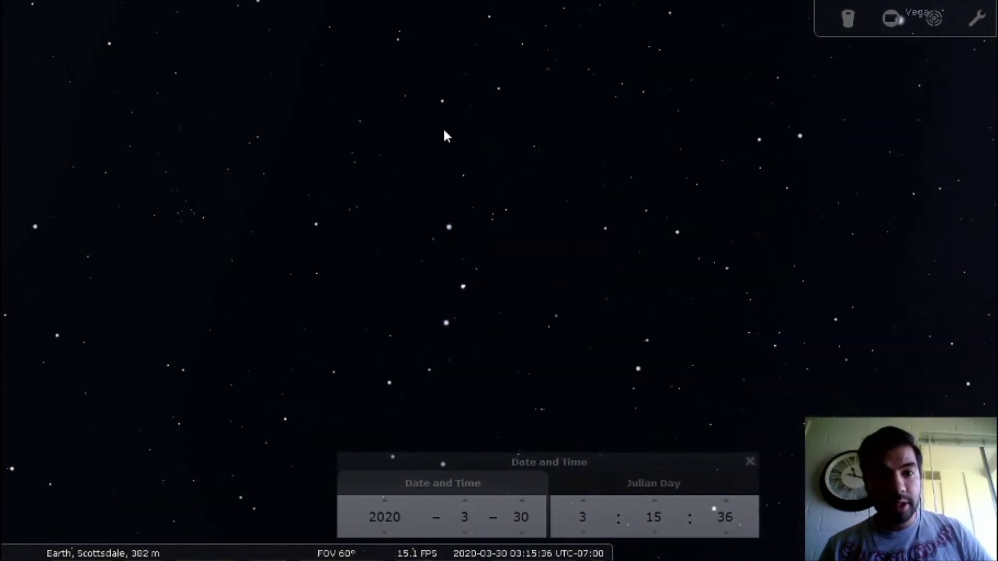
{"action": "left_click_drag", "start_coordinate": [291, 436], "coordinate": [507, 246]}
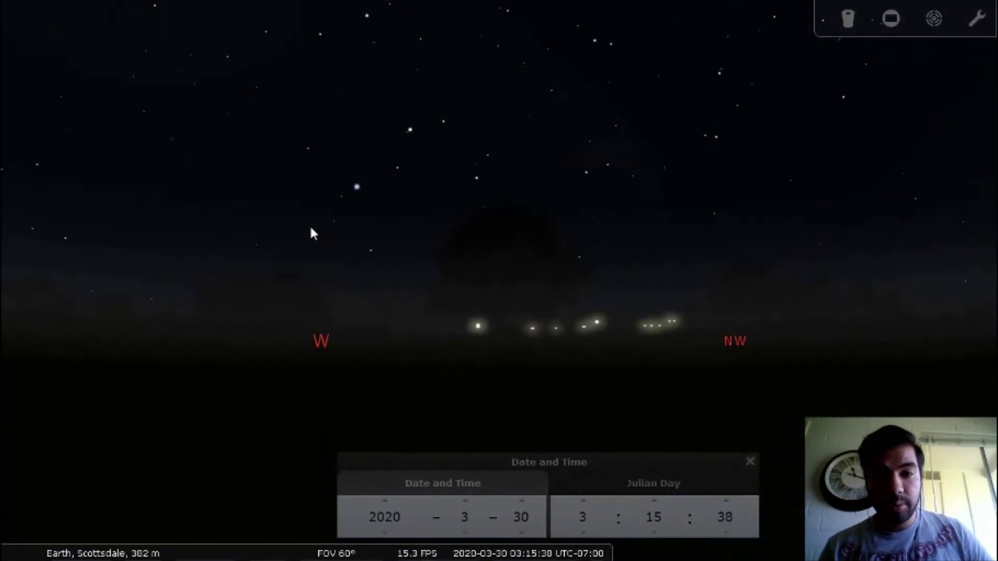
{"action": "left_click_drag", "start_coordinate": [884, 312], "coordinate": [395, 436]}
Step: Change the landscape to Garching and close the view settings
{"action": "mouse_move", "coordinate": [24, 258]}
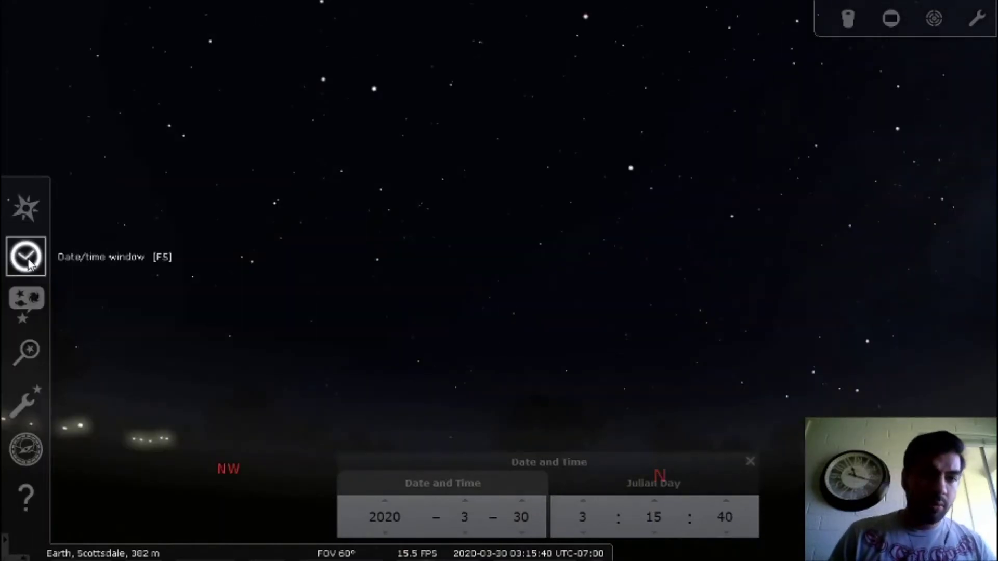
{"action": "left_click", "coordinate": [27, 302]}
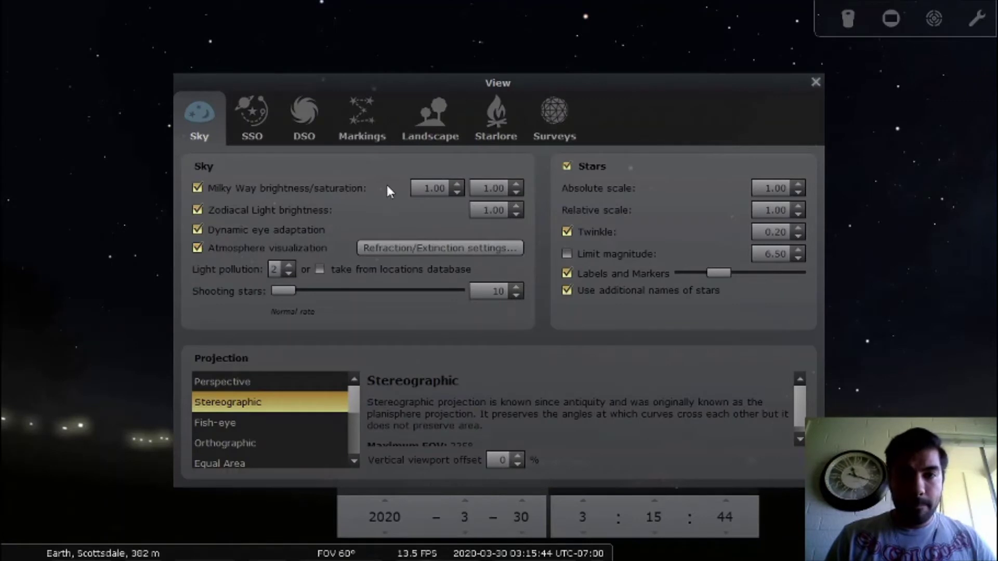
{"action": "left_click", "coordinate": [427, 131]}
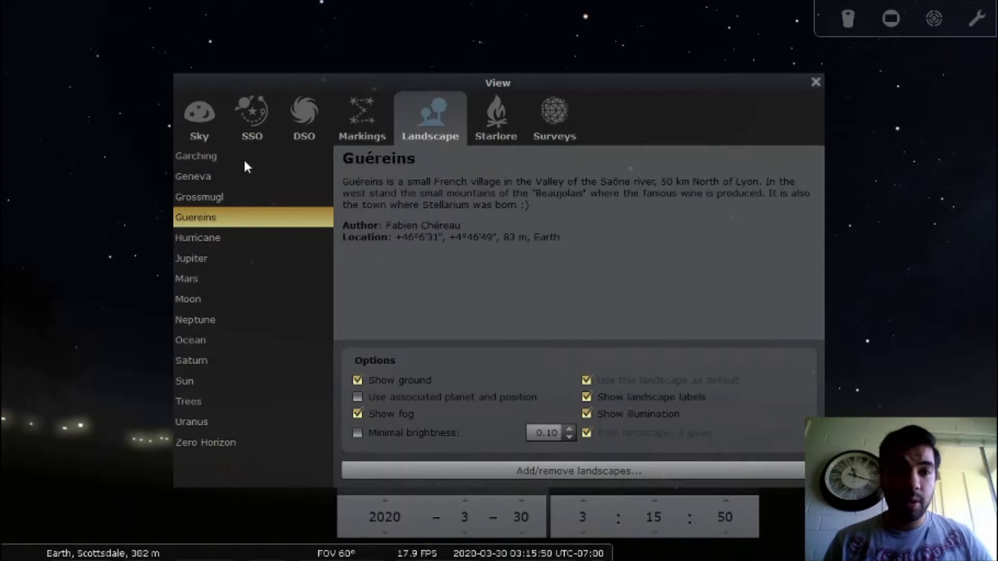
{"action": "left_click", "coordinate": [208, 156]}
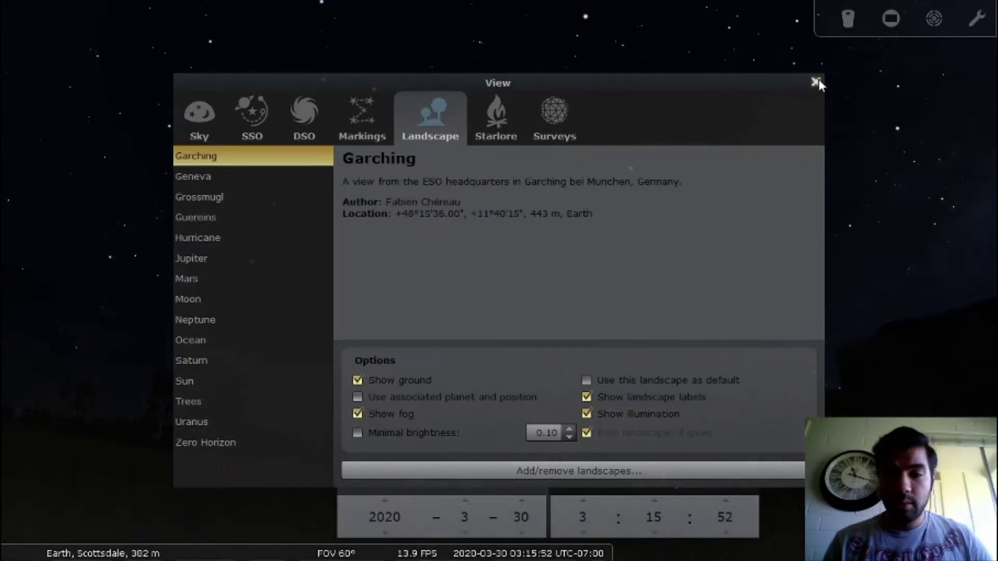
{"action": "left_click", "coordinate": [816, 82]}
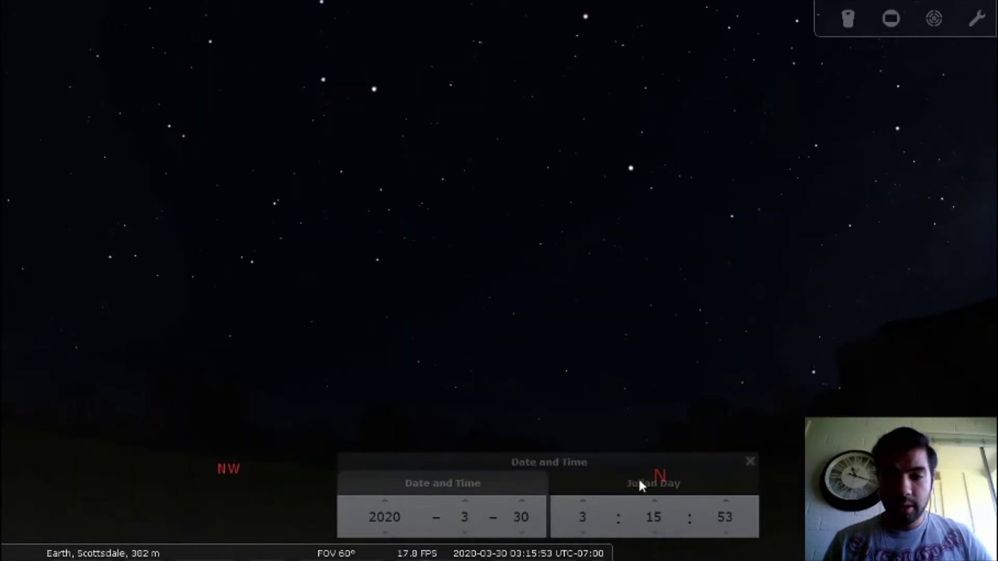
Step: Set the simulation hour to 9 and look down over the Garching field between west and northwest
{"action": "left_click", "coordinate": [582, 494]}
{"action": "left_click", "coordinate": [467, 486]}
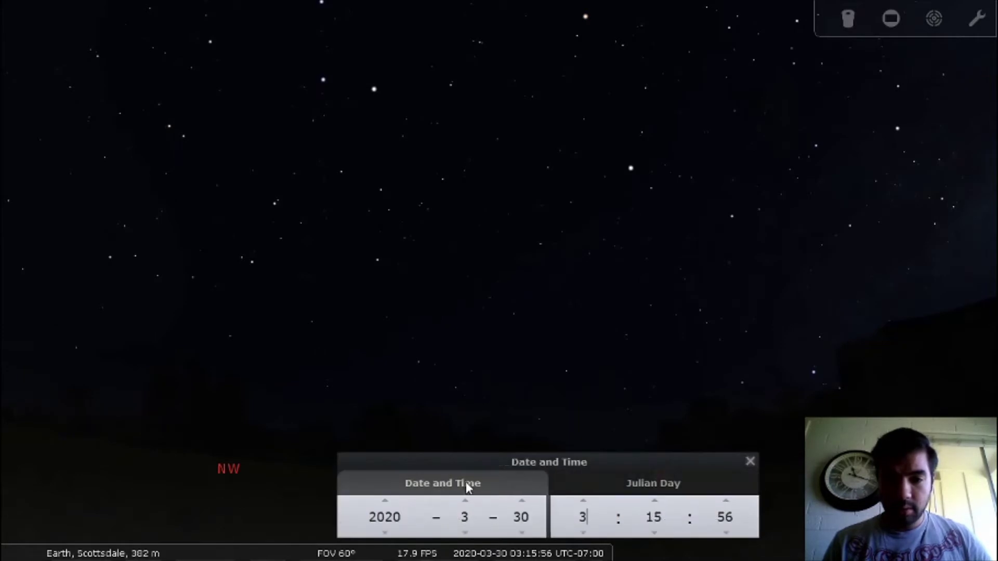
{"action": "left_click", "coordinate": [585, 501]}
{"action": "left_click", "coordinate": [585, 501]}
{"action": "left_click", "coordinate": [585, 501]}
{"action": "left_click", "coordinate": [585, 501]}
{"action": "left_click", "coordinate": [585, 501]}
{"action": "left_click", "coordinate": [585, 501]}
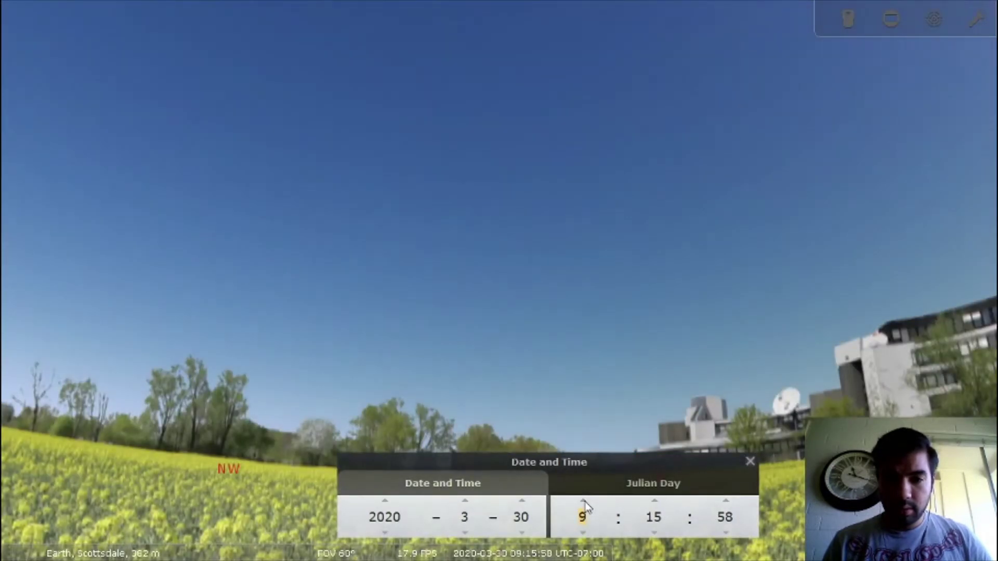
{"action": "left_click_drag", "start_coordinate": [205, 444], "coordinate": [551, 148]}
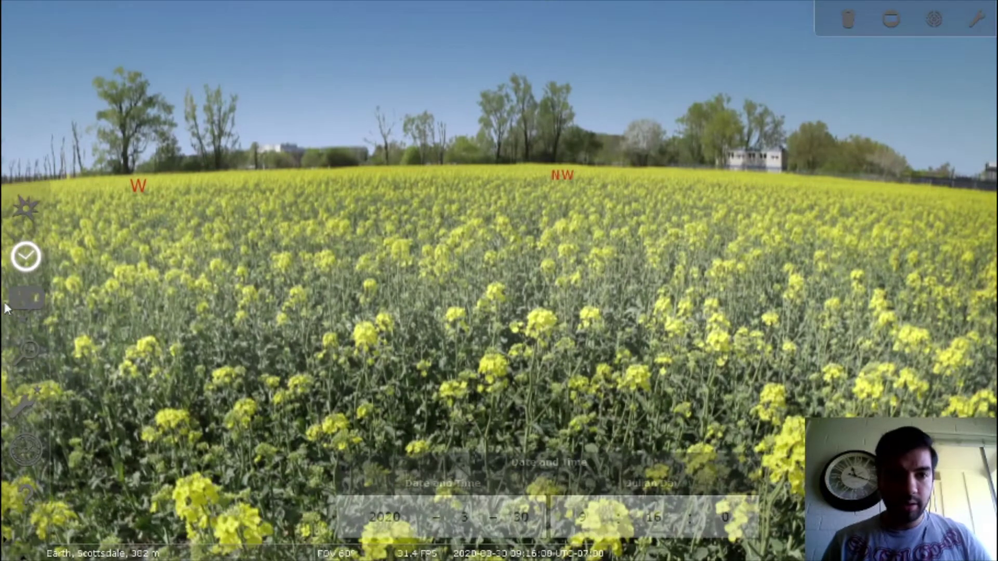
Step: Try the Geneva, Sun and Mars landscapes, moving the view settings window aside to see the scenery
{"action": "left_click", "coordinate": [26, 299]}
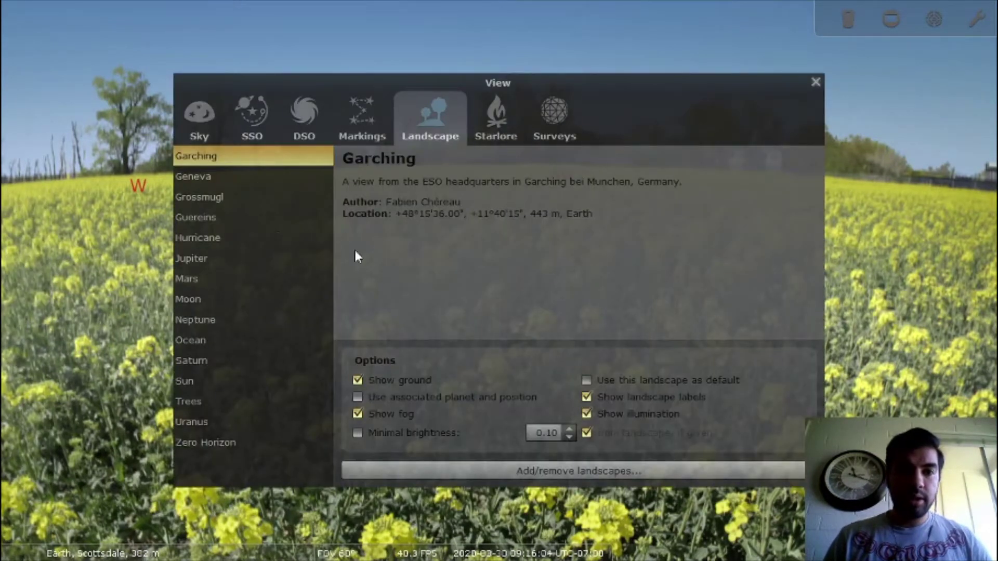
{"action": "left_click", "coordinate": [253, 178]}
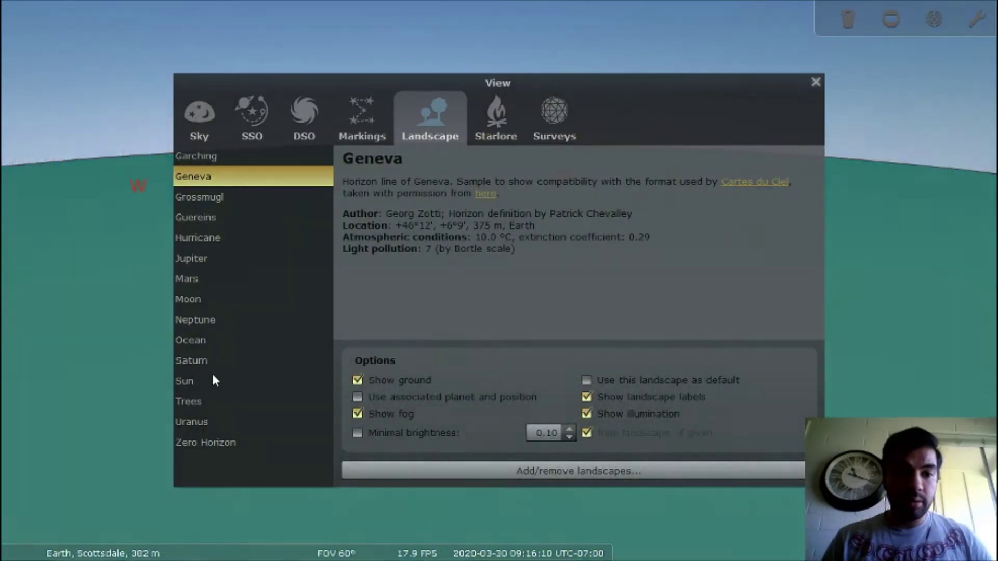
{"action": "left_click", "coordinate": [213, 381]}
{"action": "left_click_drag", "start_coordinate": [535, 85], "coordinate": [730, 88]}
{"action": "left_click_drag", "start_coordinate": [215, 172], "coordinate": [161, 171]}
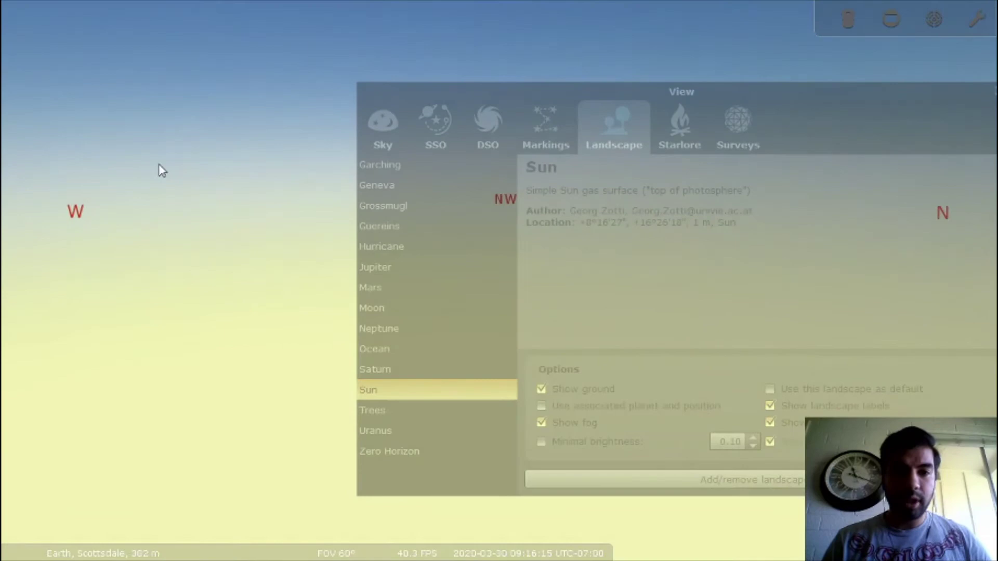
{"action": "left_click", "coordinate": [382, 294]}
{"action": "left_click_drag", "start_coordinate": [178, 215], "coordinate": [208, 268]}
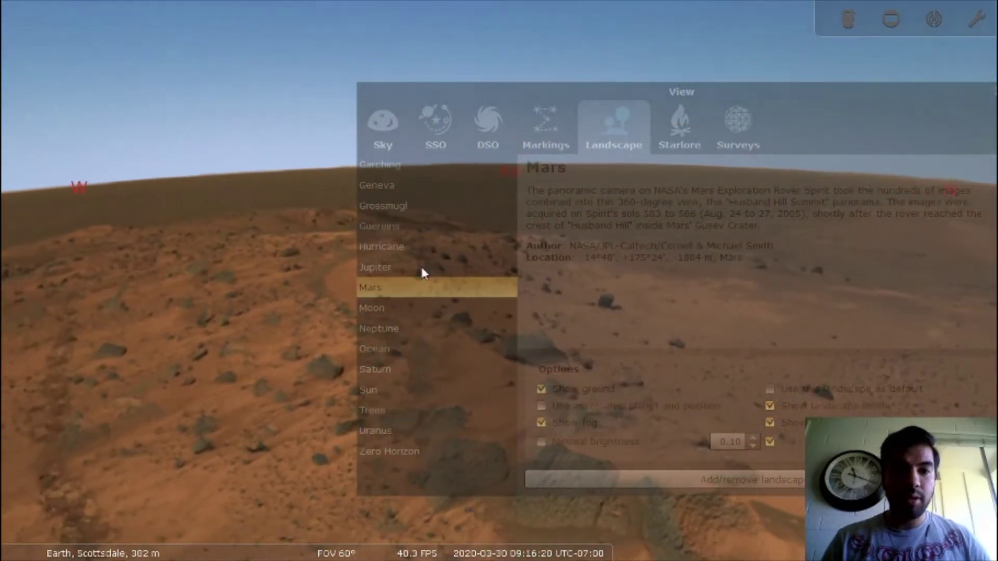
Step: Try the Guereins, Grossmugl, Geneva, Trees and Zero Horizon landscapes, ending with the Hurricane landscape applied
{"action": "left_click", "coordinate": [416, 227]}
{"action": "left_click", "coordinate": [423, 205]}
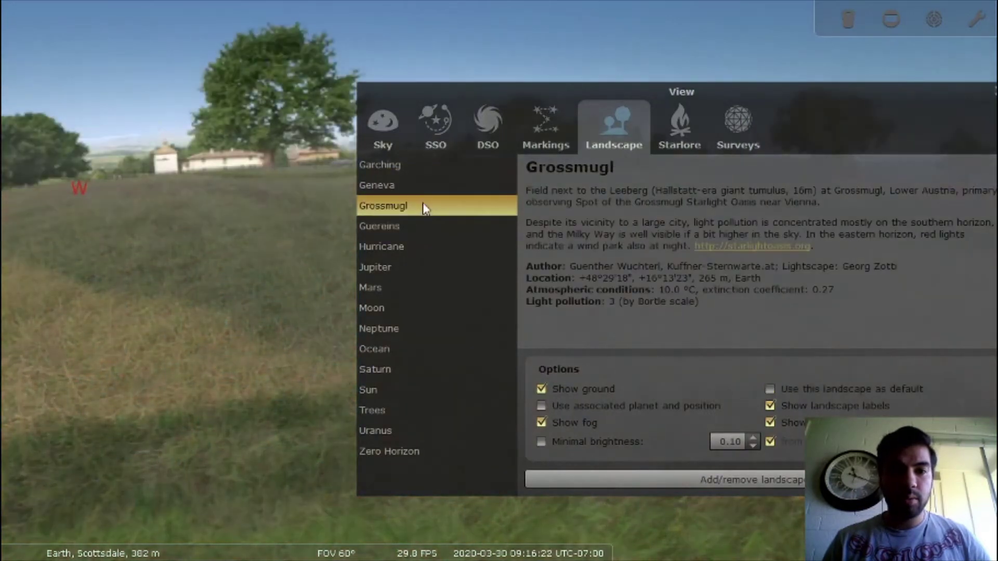
{"action": "left_click", "coordinate": [422, 186]}
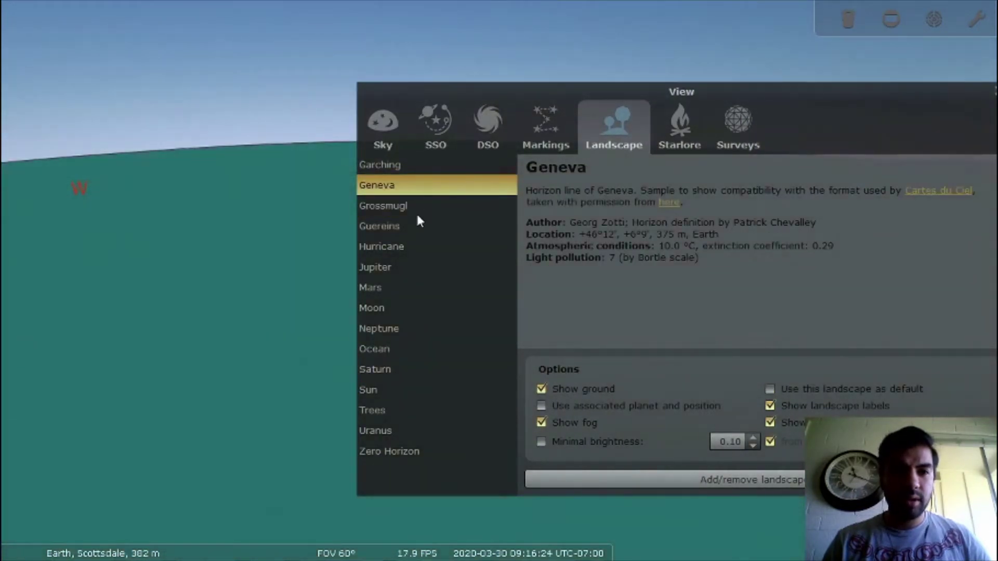
{"action": "left_click", "coordinate": [417, 211]}
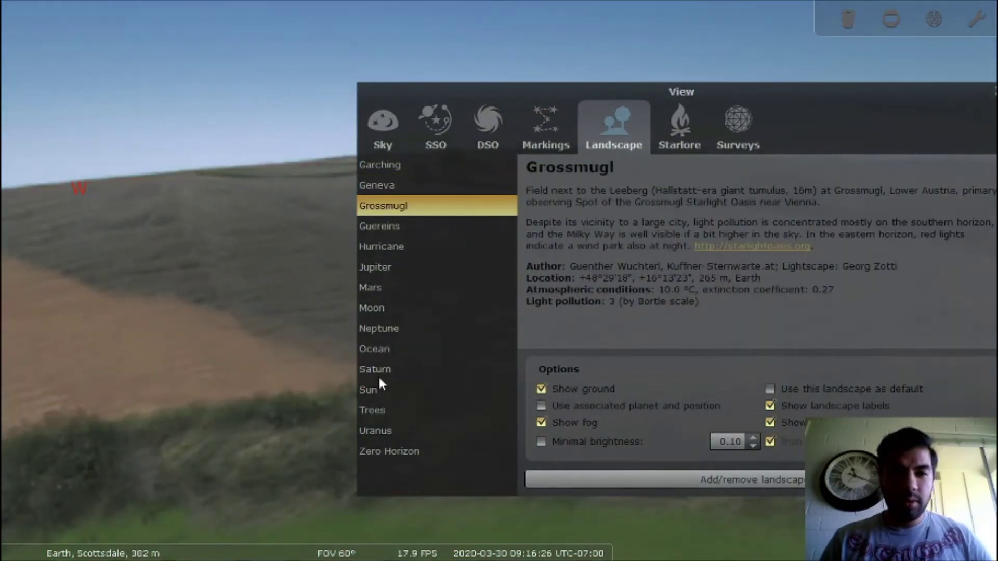
{"action": "left_click", "coordinate": [386, 410]}
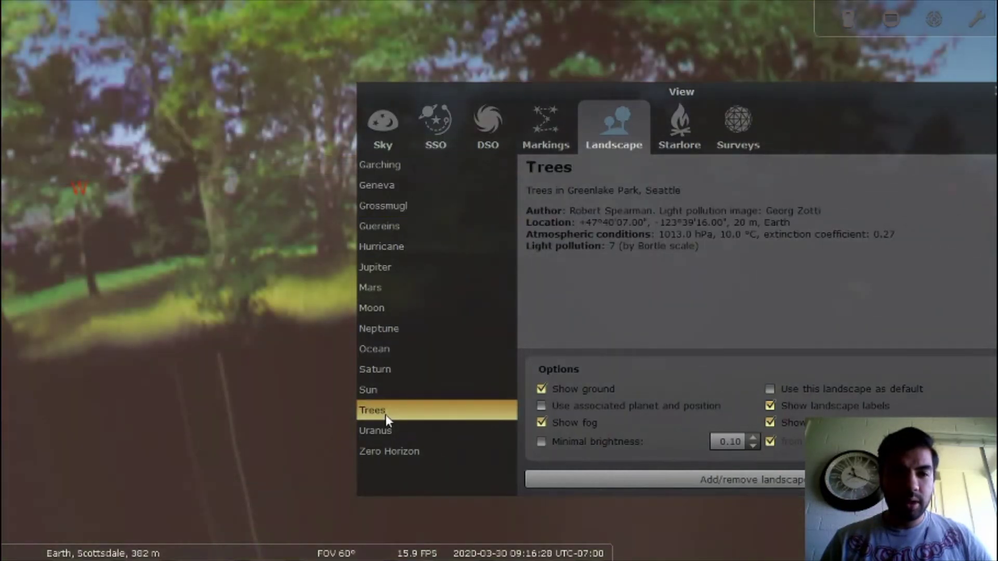
{"action": "left_click", "coordinate": [384, 447]}
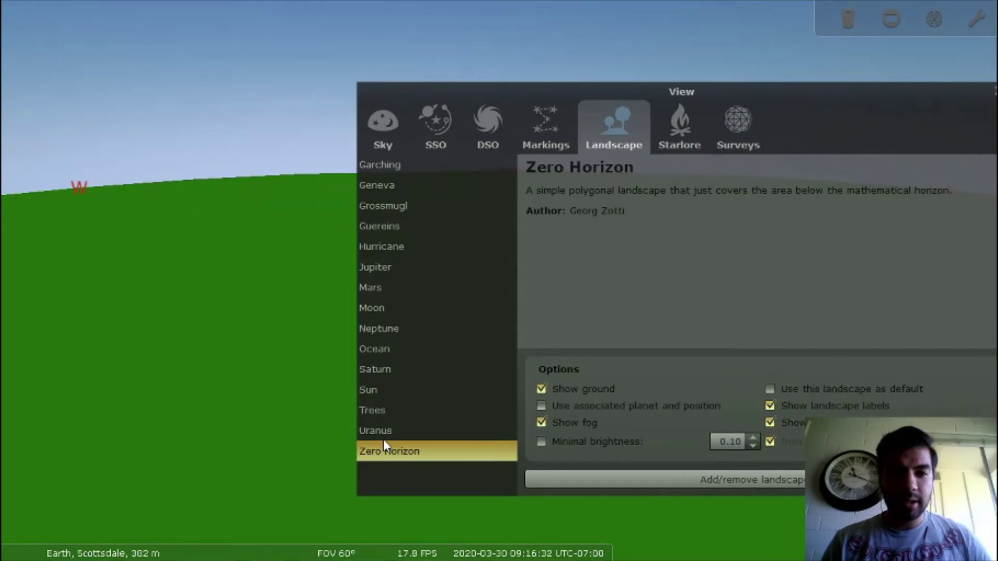
{"action": "left_click", "coordinate": [390, 248]}
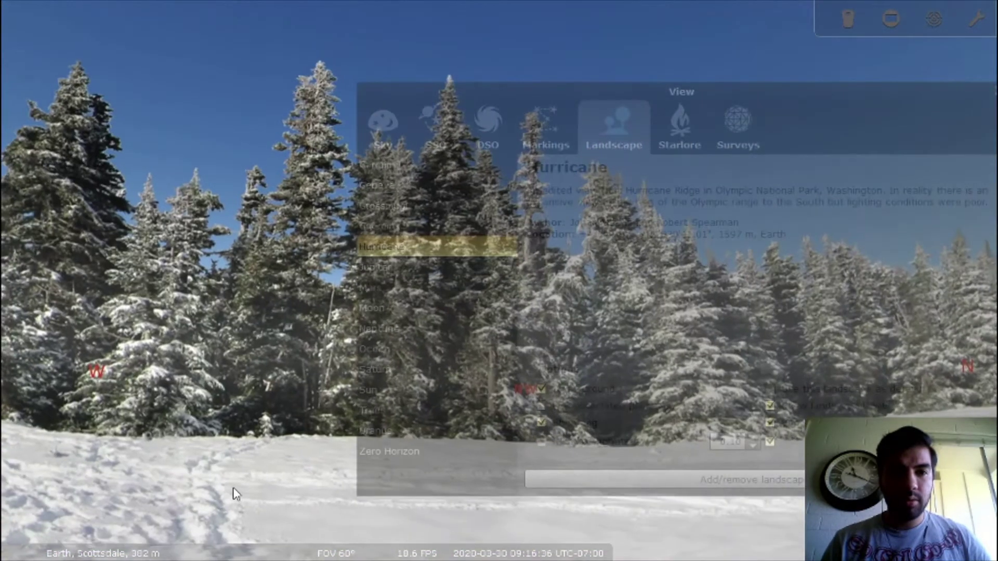
Step: Look around the snowy Hurricane scenery from the northwest round to the south
{"action": "mouse_move", "coordinate": [233, 489]}
{"action": "left_mouse_down"}
{"action": "mouse_move", "coordinate": [290, 484]}
{"action": "mouse_move", "coordinate": [606, 406]}
{"action": "left_mouse_up"}
{"action": "left_click_drag", "start_coordinate": [155, 320], "coordinate": [595, 298]}
{"action": "left_click_drag", "start_coordinate": [385, 309], "coordinate": [430, 311]}
{"action": "left_click_drag", "start_coordinate": [188, 320], "coordinate": [416, 318]}
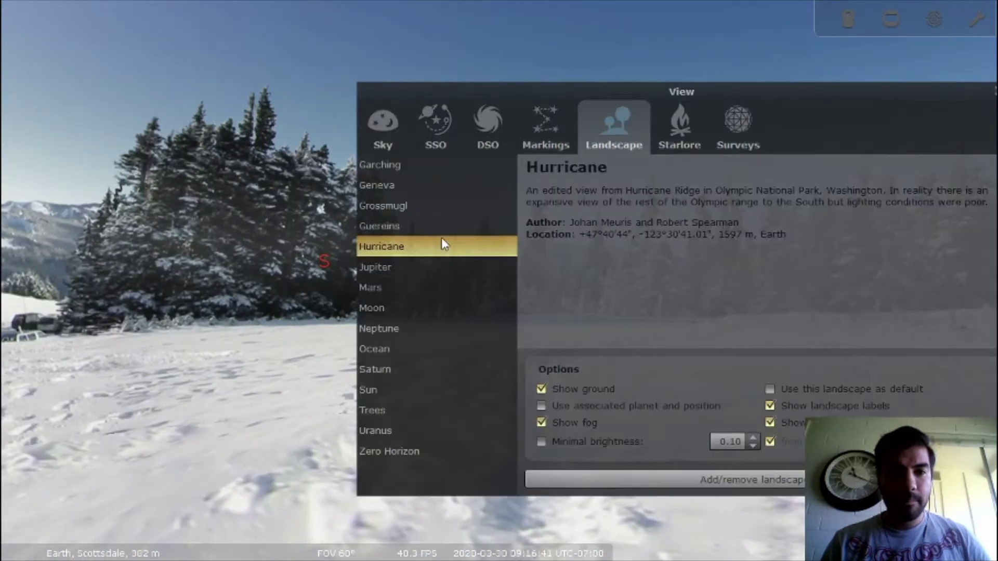
Step: Try the Guereins, Grossmugl and Geneva landscapes, looking around the Grossmugl fields, and return to the Hurricane landscape
{"action": "left_click", "coordinate": [441, 227]}
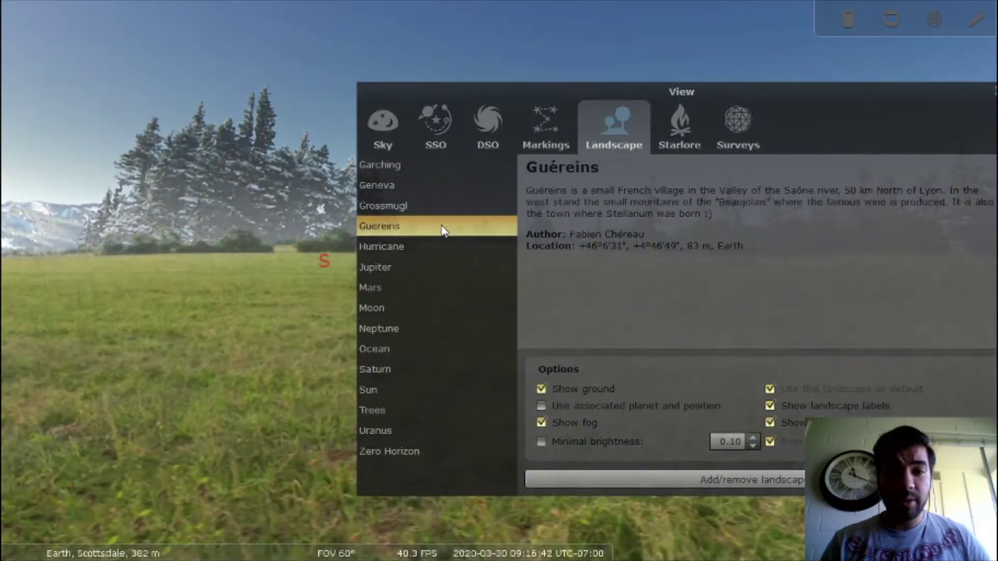
{"action": "left_click", "coordinate": [446, 207]}
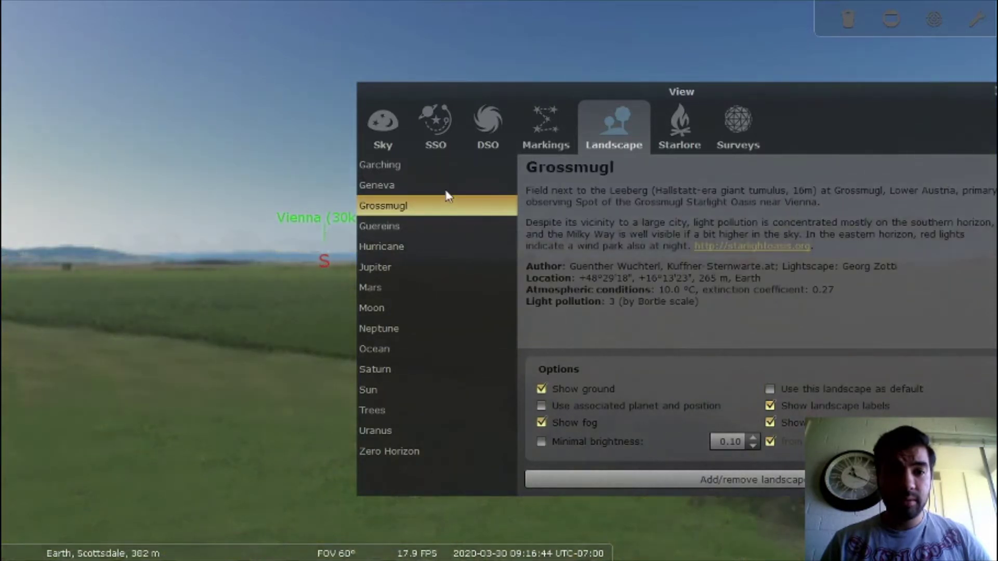
{"action": "left_click", "coordinate": [445, 187]}
{"action": "left_click", "coordinate": [445, 208]}
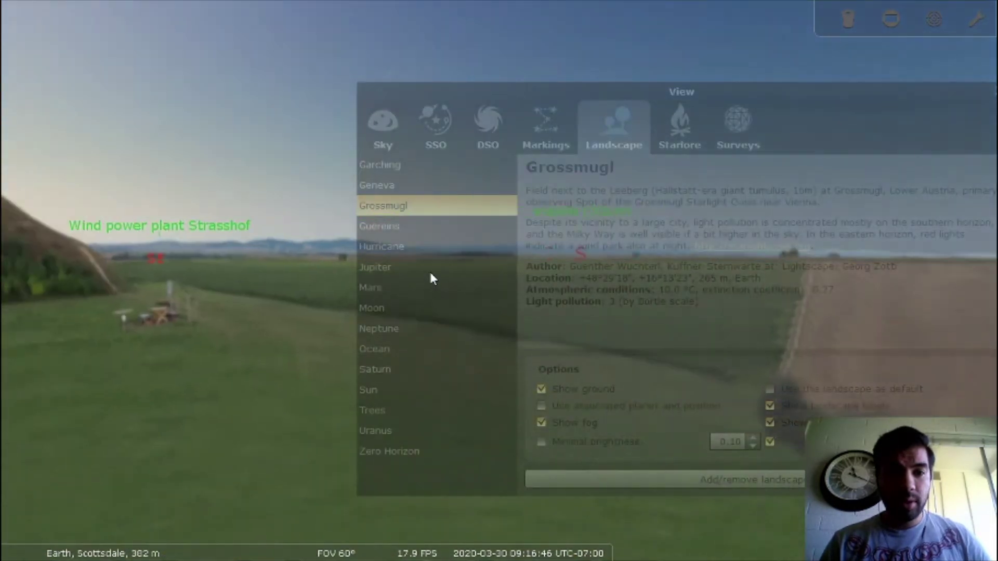
{"action": "left_click_drag", "start_coordinate": [151, 295], "coordinate": [476, 274]}
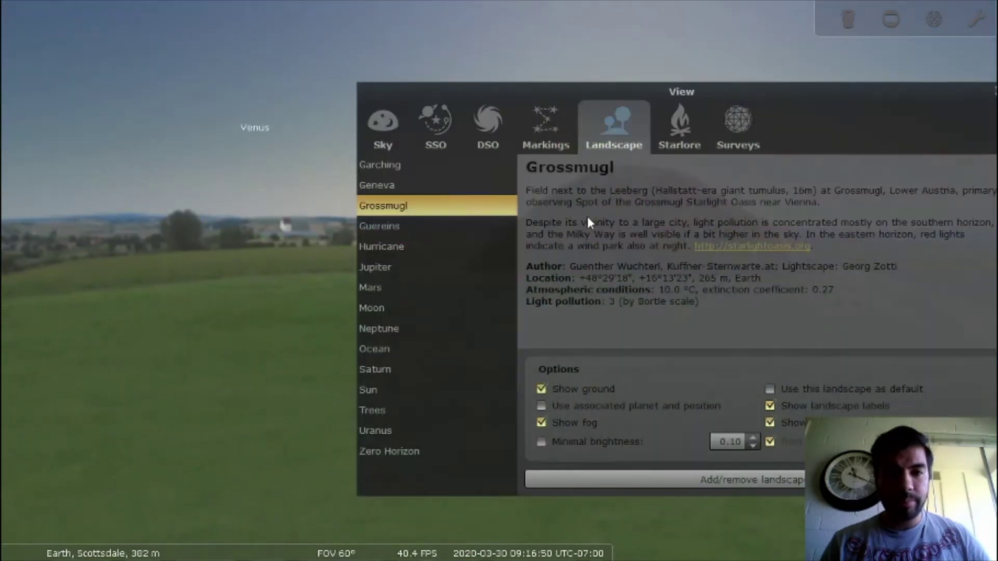
{"action": "left_click", "coordinate": [405, 240]}
{"action": "left_click", "coordinate": [410, 188]}
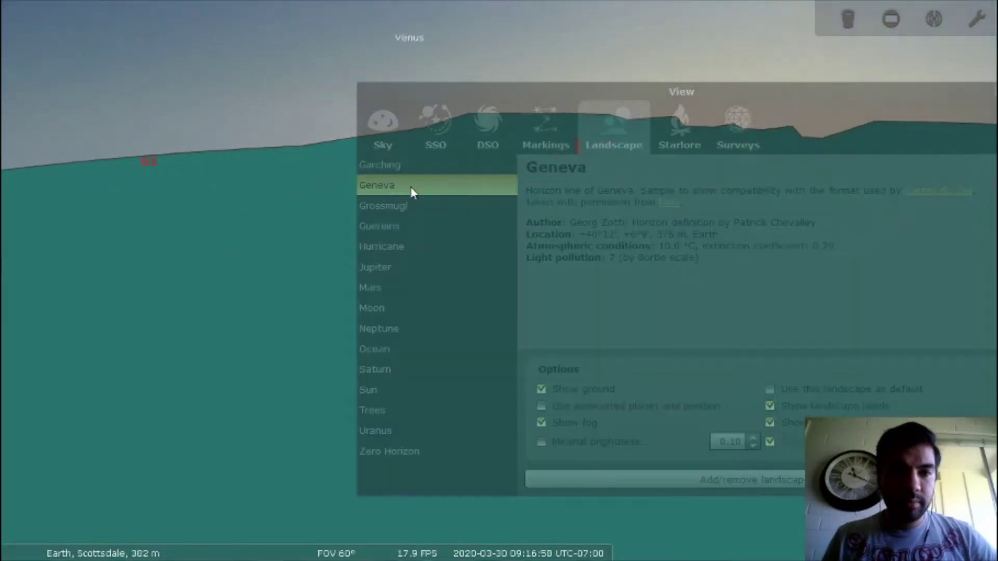
{"action": "left_click", "coordinate": [422, 248]}
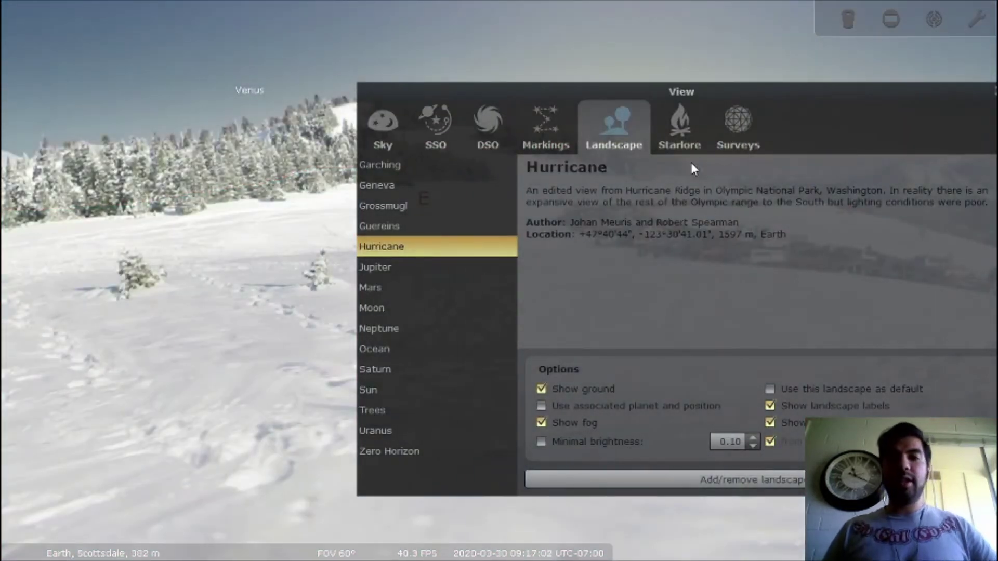
Step: Show the sky settings, move the view settings window fully into view and close it
{"action": "left_click", "coordinate": [396, 138]}
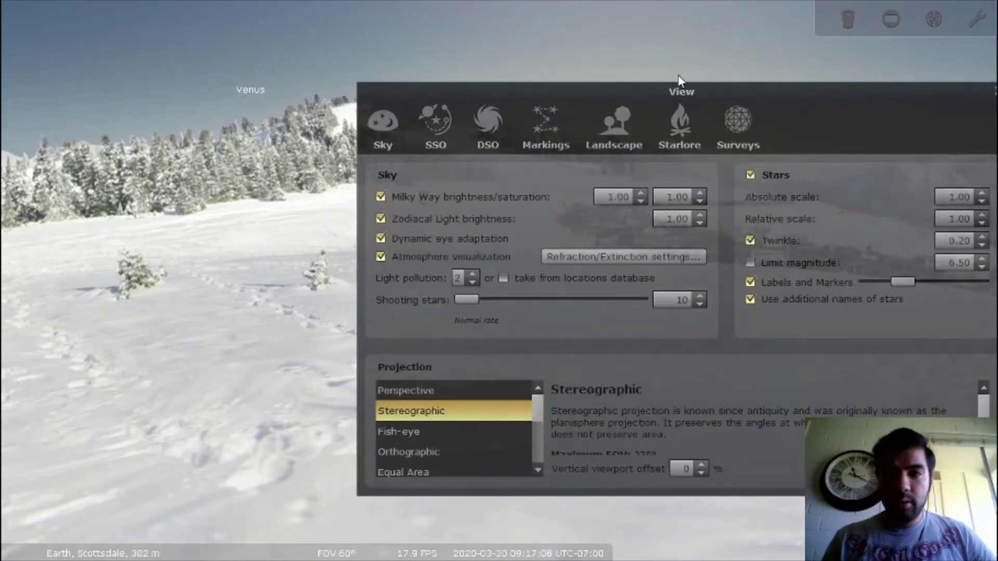
{"action": "left_click_drag", "start_coordinate": [750, 96], "coordinate": [614, 69]}
{"action": "mouse_move", "coordinate": [7, 272]}
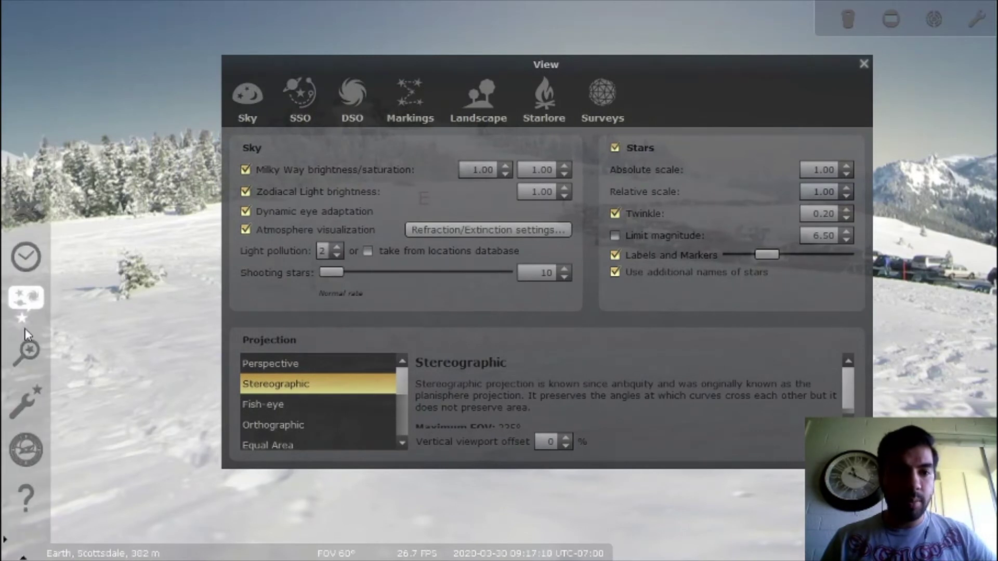
{"action": "left_click", "coordinate": [864, 64]}
Step: Set the simulation hour to 0 and look up at the night sky above the eastern horizon
{"action": "mouse_move", "coordinate": [16, 265]}
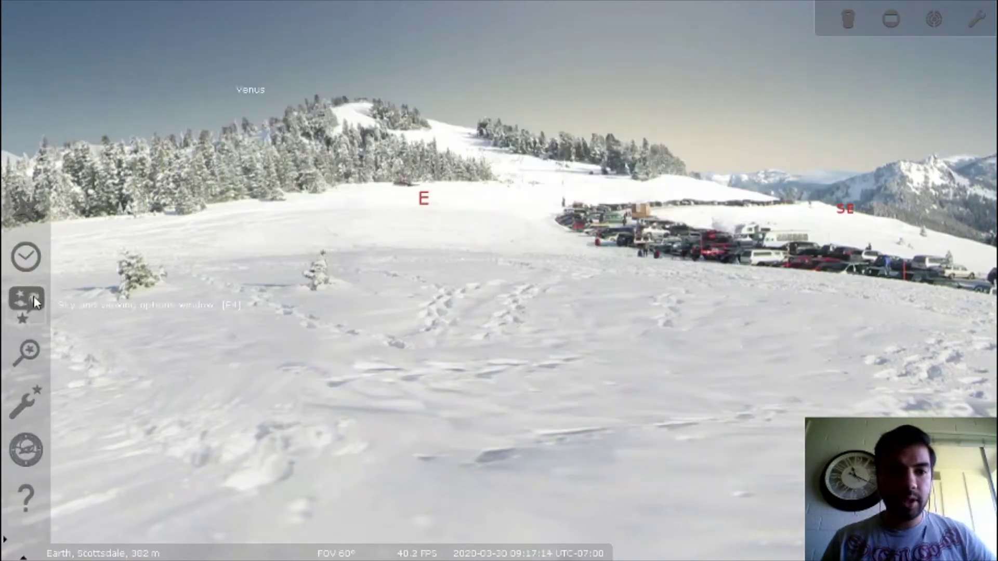
{"action": "left_click", "coordinate": [27, 260]}
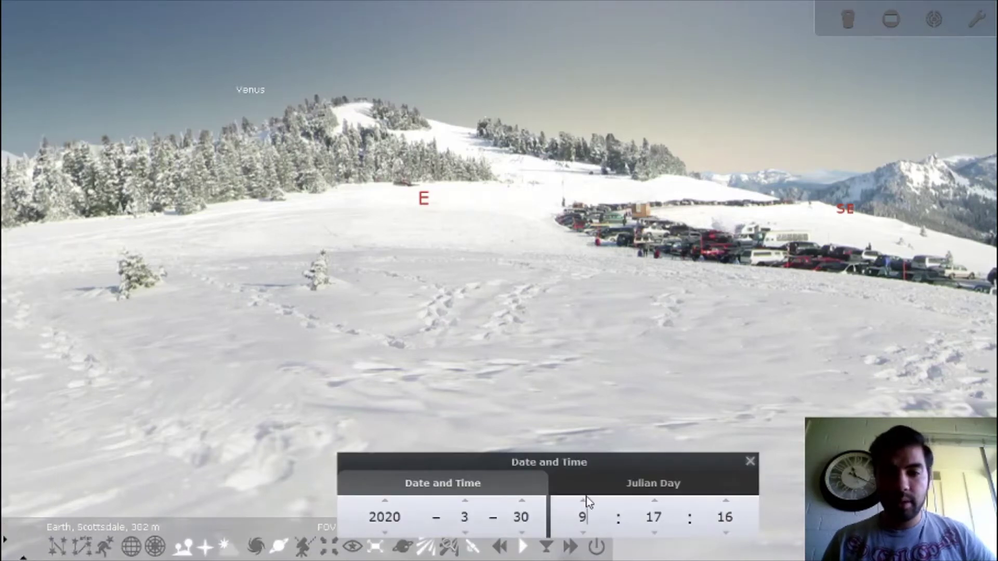
{"action": "scroll", "coordinate": [583, 525], "scroll_direction": "down", "scroll_amount": 9}
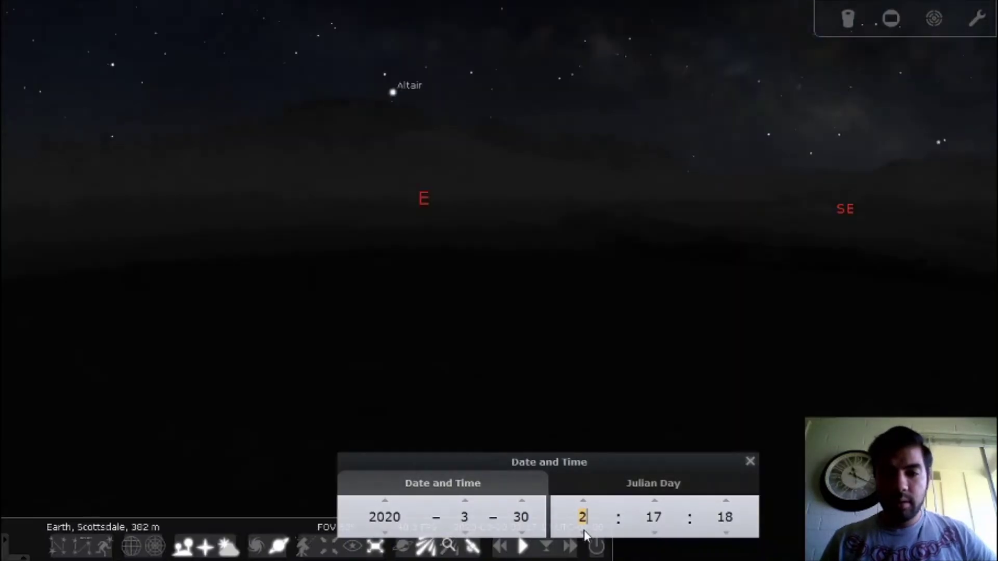
{"action": "left_click_drag", "start_coordinate": [554, 147], "coordinate": [541, 412]}
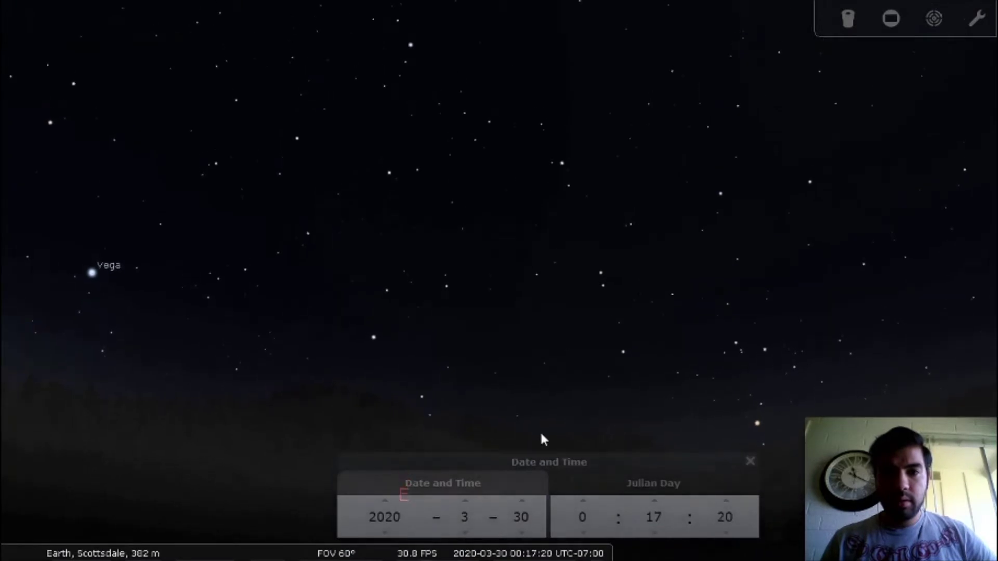
{"action": "left_click_drag", "start_coordinate": [540, 238], "coordinate": [539, 274]}
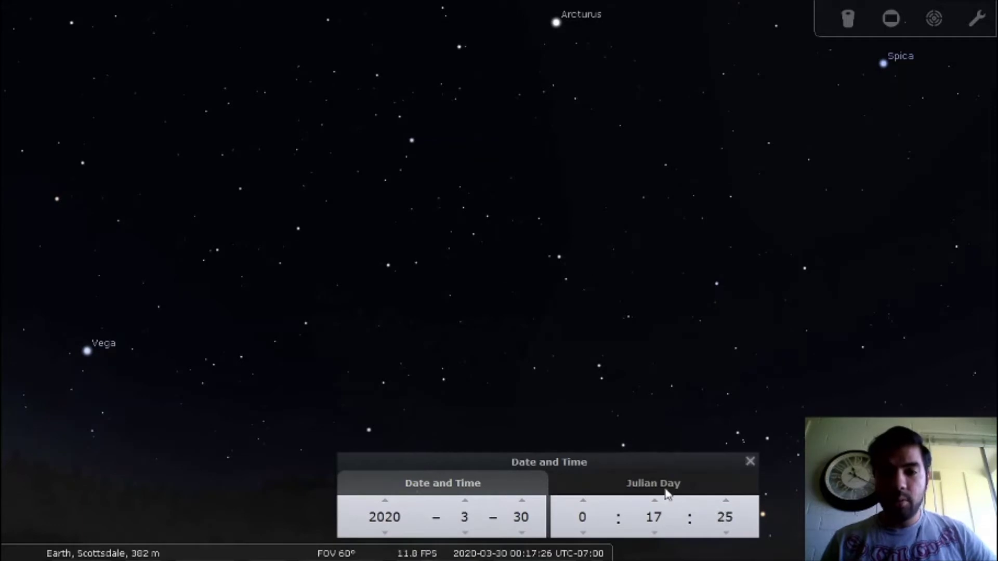
Step: Speed up time in several increments through to the evening of 2020-03-31, and restore the normal time rate
{"action": "mouse_move", "coordinate": [523, 549]}
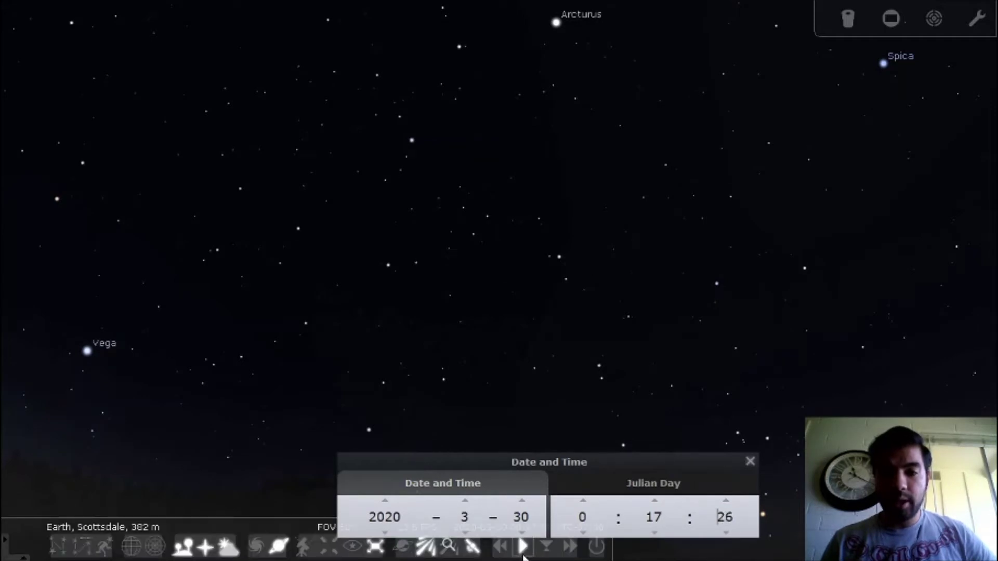
{"action": "left_click", "coordinate": [568, 554]}
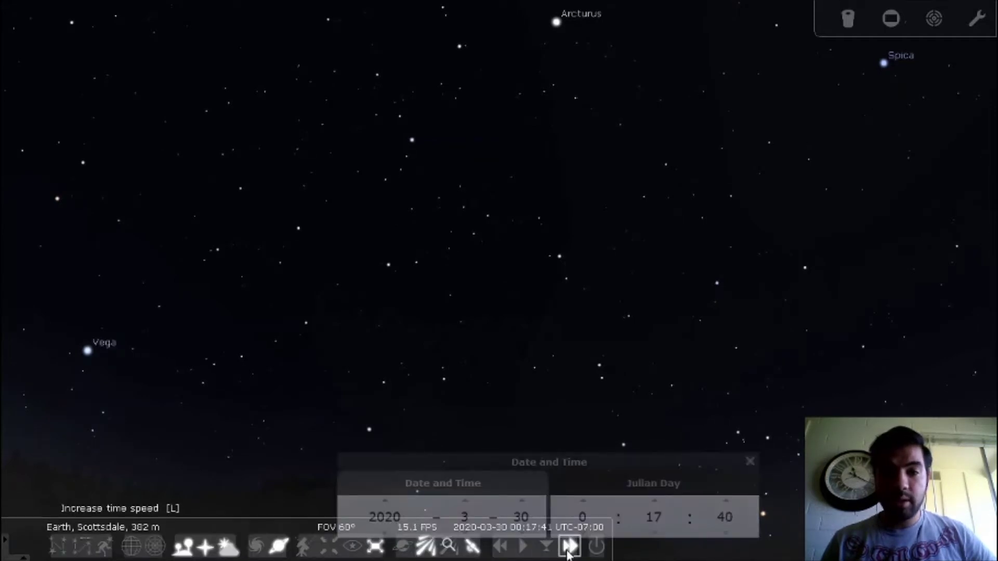
{"action": "left_click", "coordinate": [568, 554]}
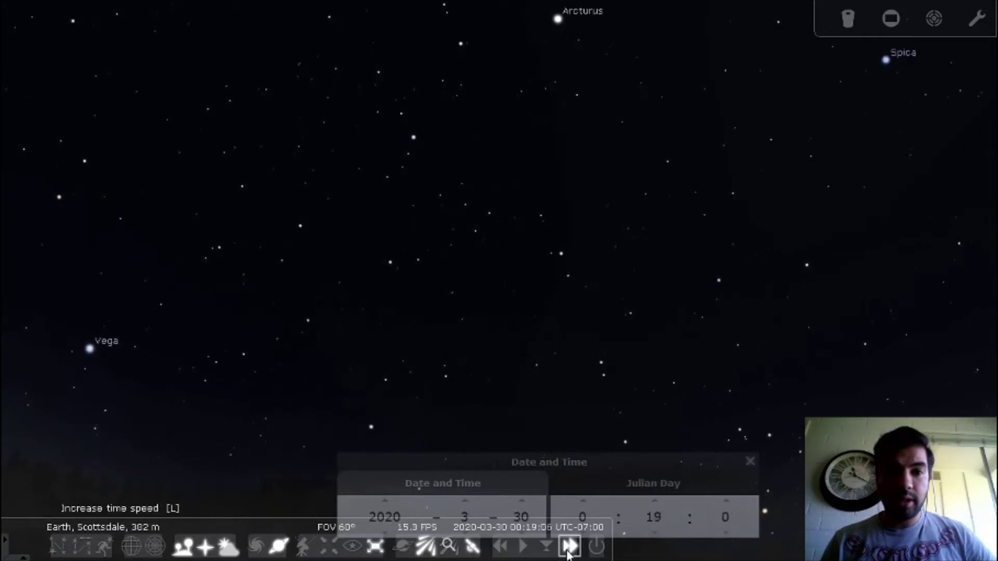
{"action": "left_click", "coordinate": [568, 554]}
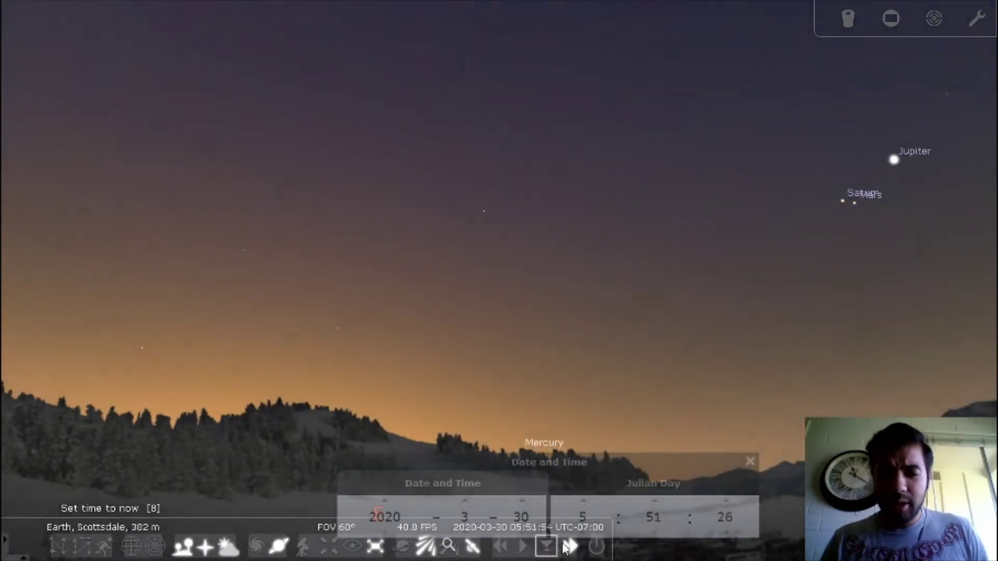
{"action": "left_click", "coordinate": [571, 549]}
{"action": "left_click", "coordinate": [570, 549]}
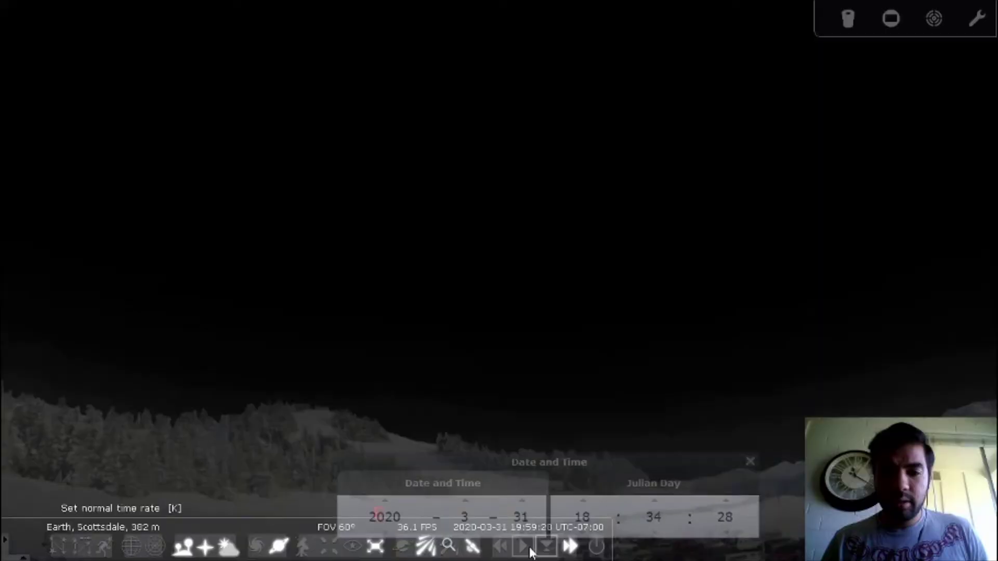
{"action": "left_click", "coordinate": [522, 547]}
Step: Look over the evening sky between Arcturus and Regulus and resume time at the normal rate
{"action": "left_click_drag", "start_coordinate": [538, 338], "coordinate": [485, 362]}
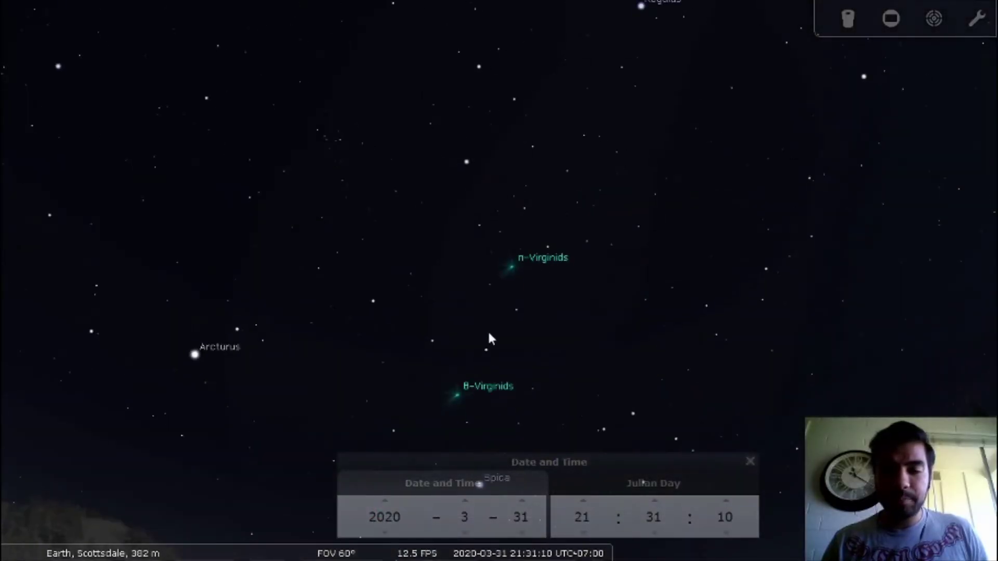
{"action": "left_click_drag", "start_coordinate": [595, 210], "coordinate": [620, 283]}
{"action": "left_click_drag", "start_coordinate": [615, 323], "coordinate": [631, 268]}
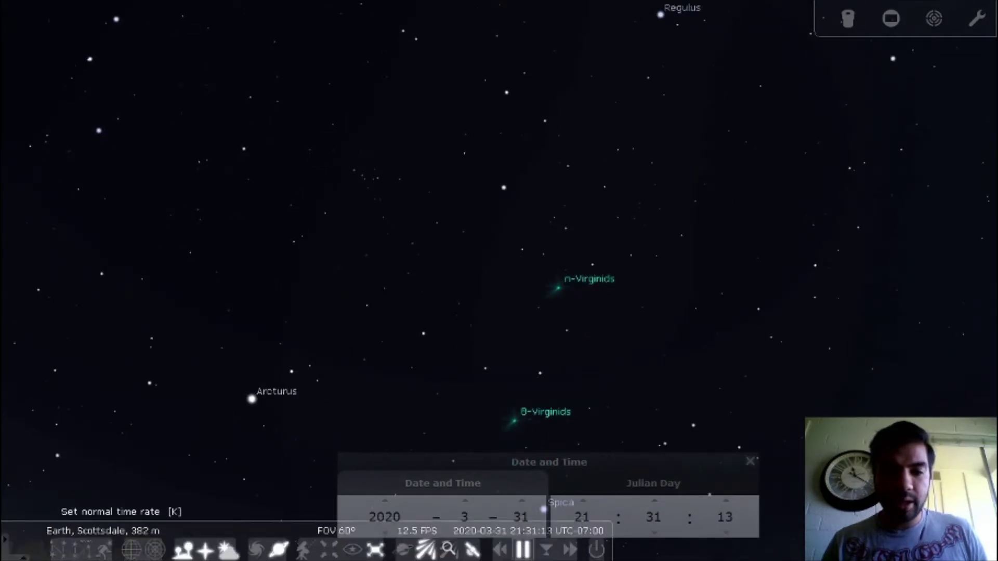
{"action": "left_click", "coordinate": [523, 547]}
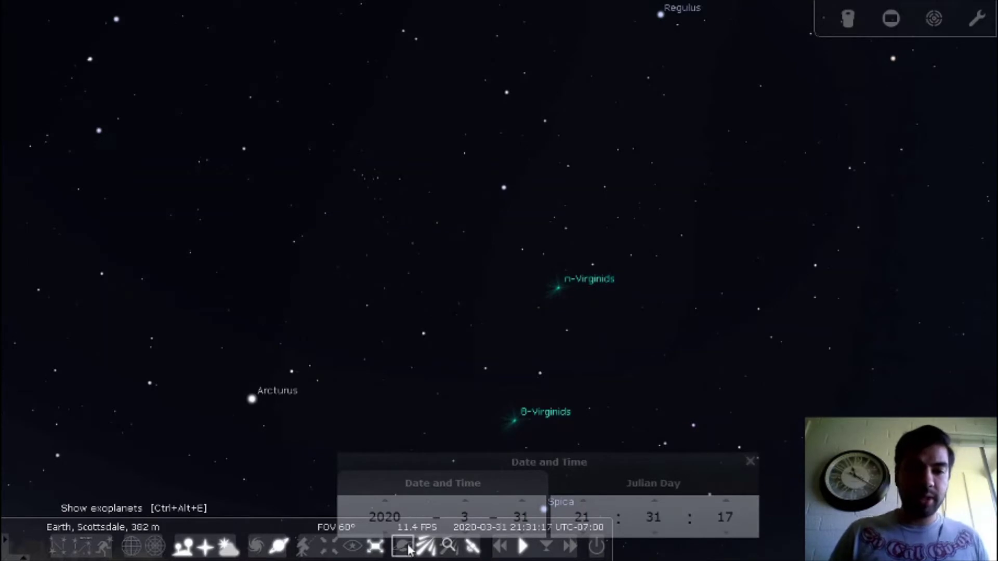
Step: Review the available projections, the solar system options and the deep-sky object options in the view settings
{"action": "mouse_move", "coordinate": [24, 208]}
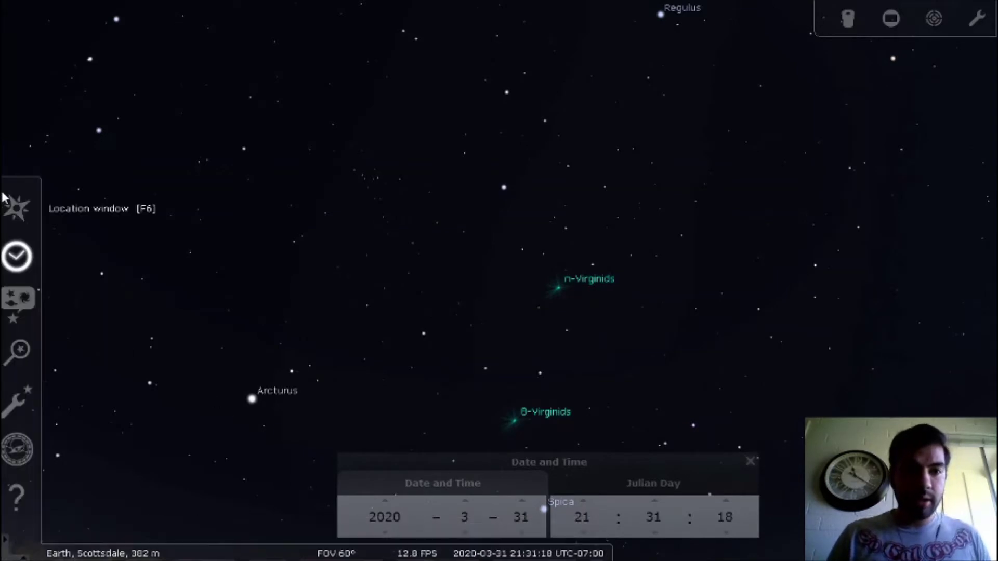
{"action": "left_click", "coordinate": [25, 299]}
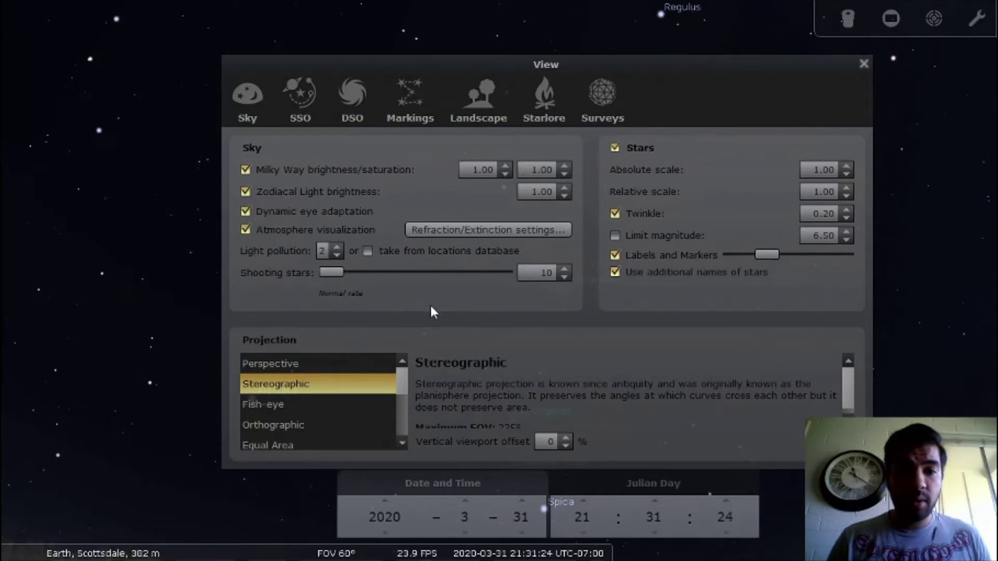
{"action": "scroll", "coordinate": [364, 398], "scroll_direction": "down", "scroll_amount": 2}
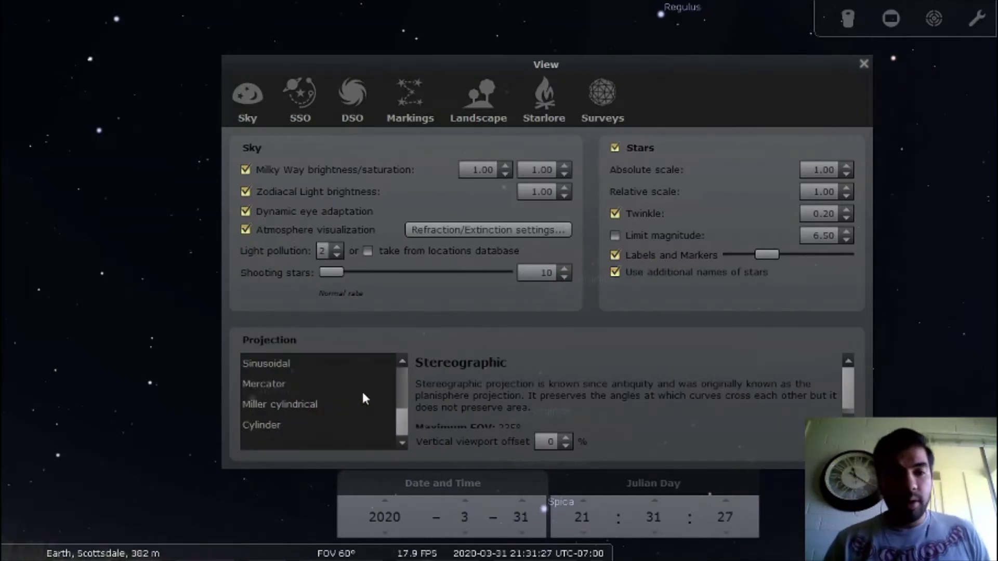
{"action": "scroll", "coordinate": [362, 390], "scroll_direction": "up", "scroll_amount": 2}
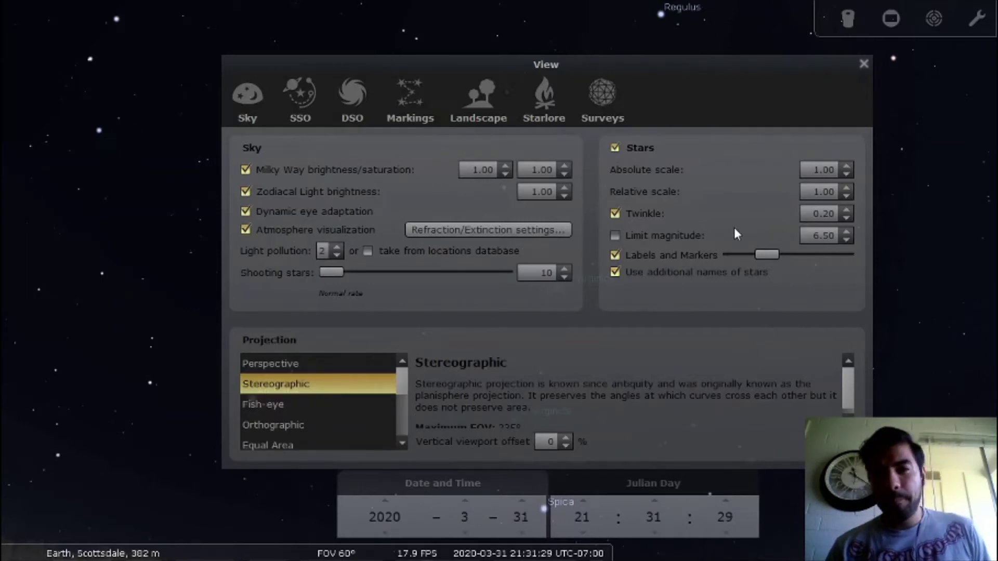
{"action": "left_click", "coordinate": [303, 102]}
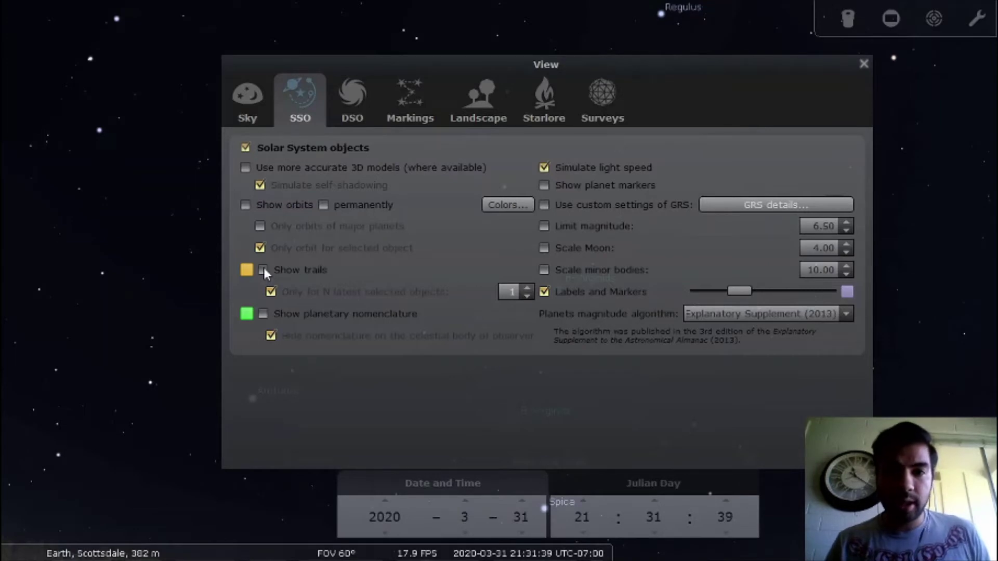
{"action": "left_click", "coordinate": [351, 98]}
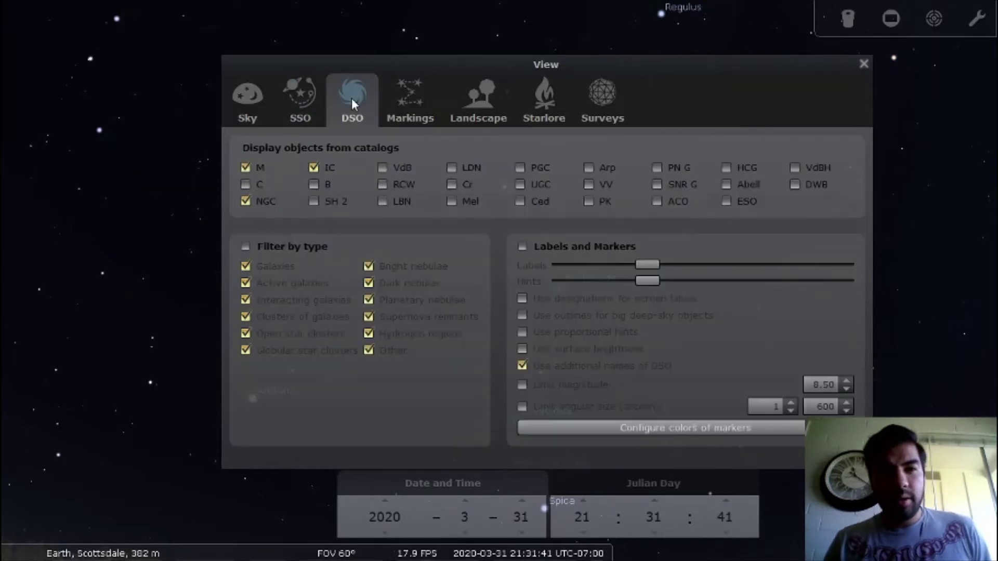
Step: Try the Equatorial grid (J2000) marking, view it over the northeastern sky, and switch it off again
{"action": "left_click", "coordinate": [404, 95]}
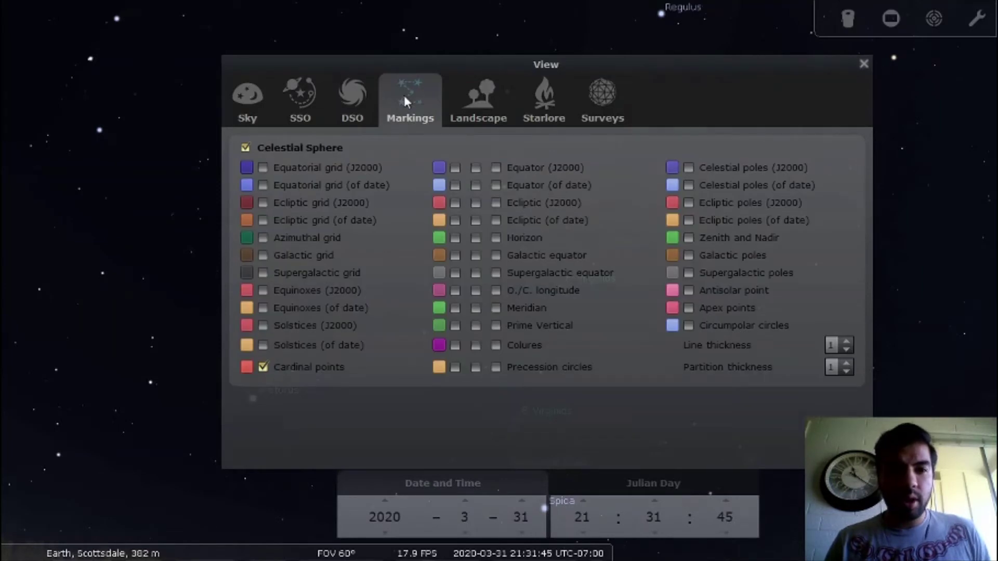
{"action": "left_click", "coordinate": [263, 167]}
{"action": "left_click_drag", "start_coordinate": [337, 299], "coordinate": [407, 155]}
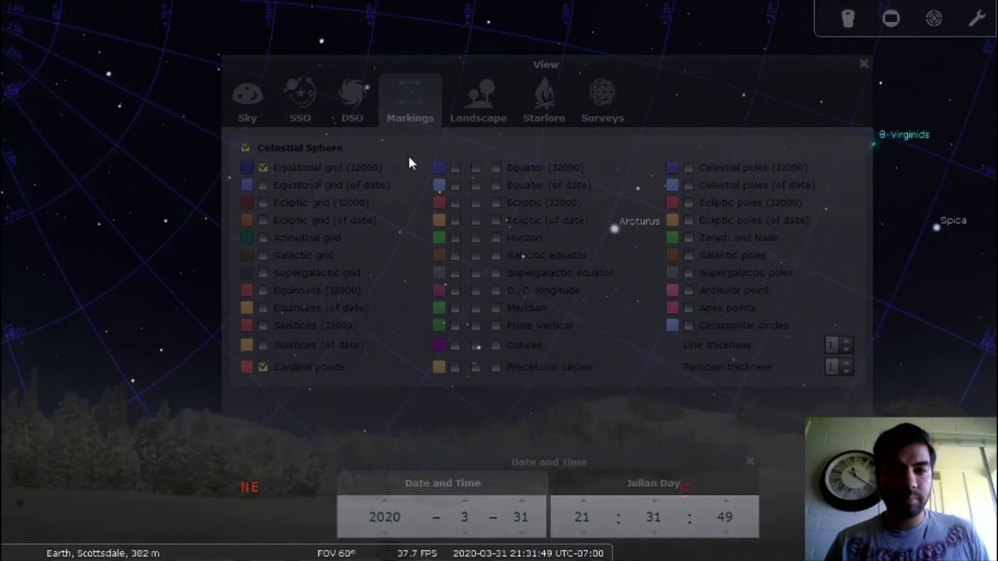
{"action": "left_click", "coordinate": [265, 164]}
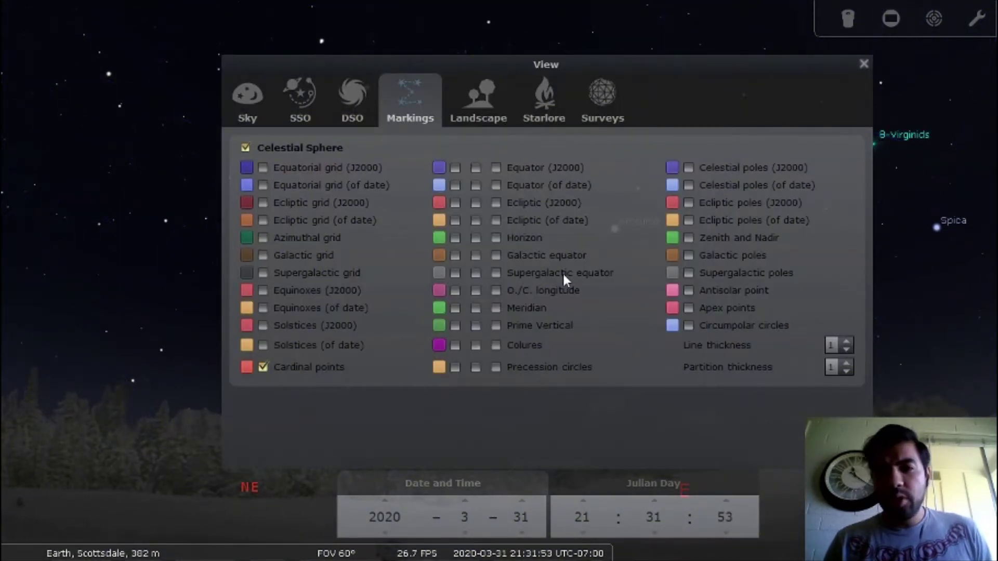
Step: Browse the list of starlore sky cultures and select Aztec
{"action": "left_click", "coordinate": [471, 115]}
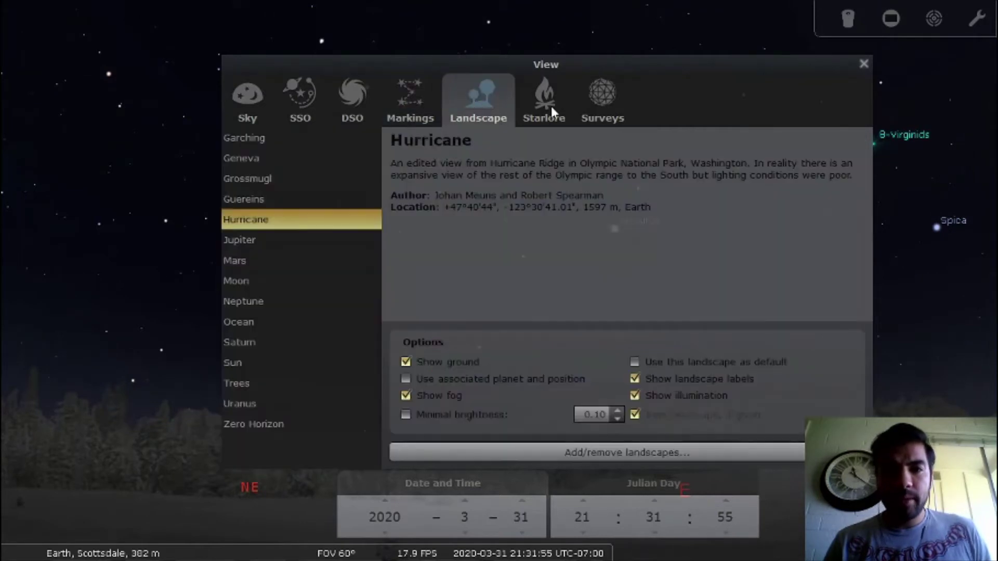
{"action": "left_click", "coordinate": [552, 108]}
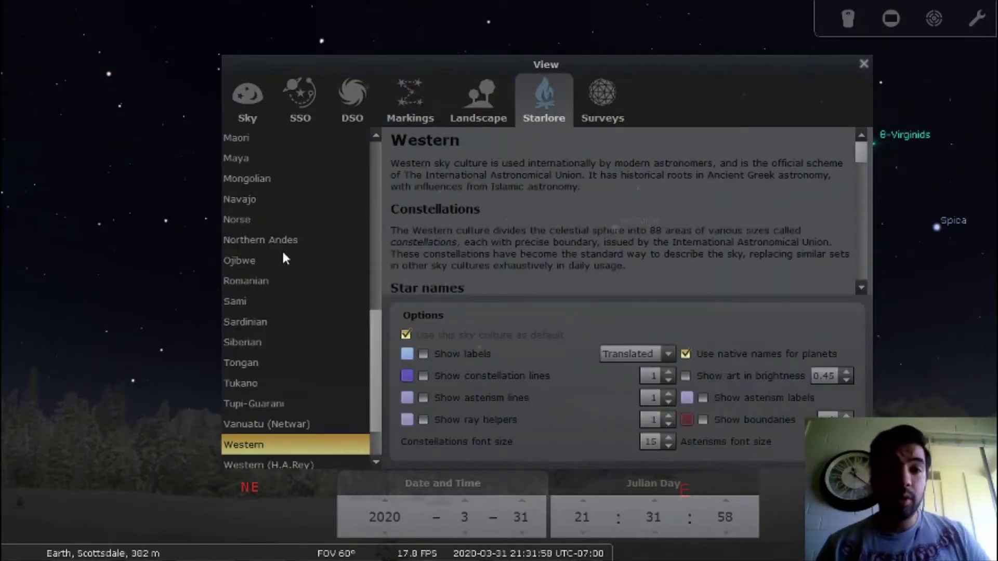
{"action": "scroll", "coordinate": [283, 250], "scroll_direction": "up", "scroll_amount": 7}
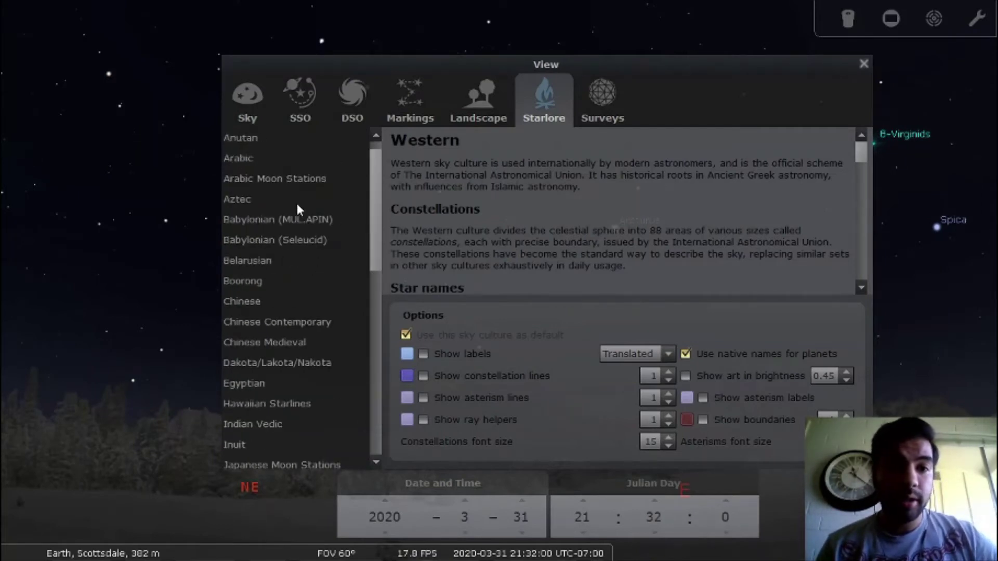
{"action": "left_click", "coordinate": [245, 201]}
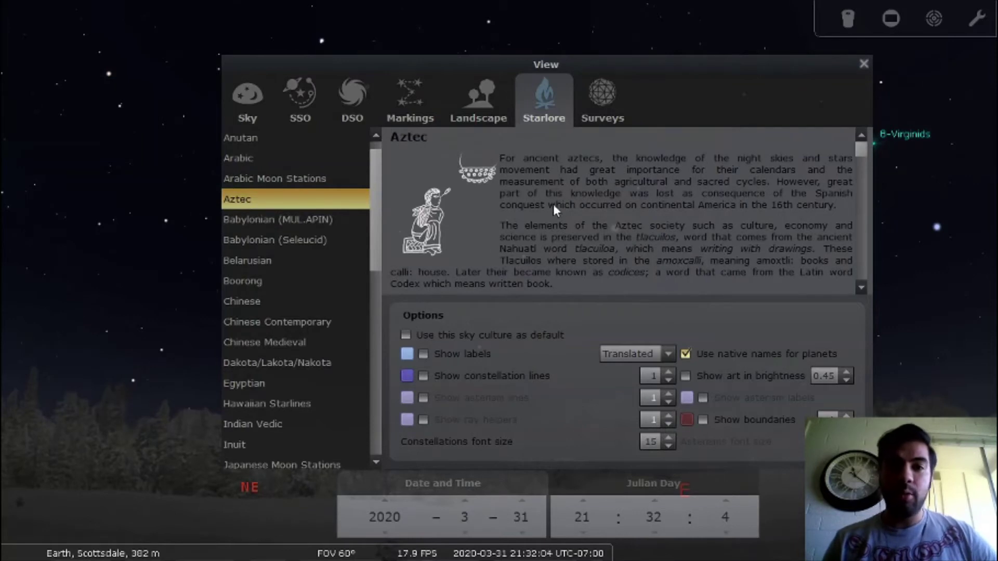
Step: Read on through the Aztec description, select the Western sky culture, and read through its description and references
{"action": "scroll", "coordinate": [554, 207], "scroll_direction": "down", "scroll_amount": 10}
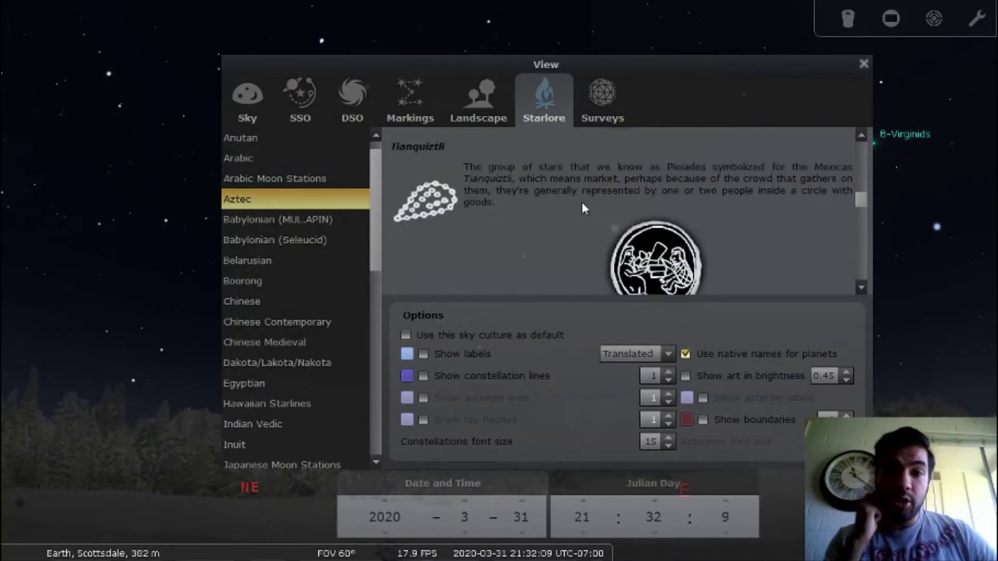
{"action": "scroll", "coordinate": [296, 257], "scroll_direction": "down", "scroll_amount": 5}
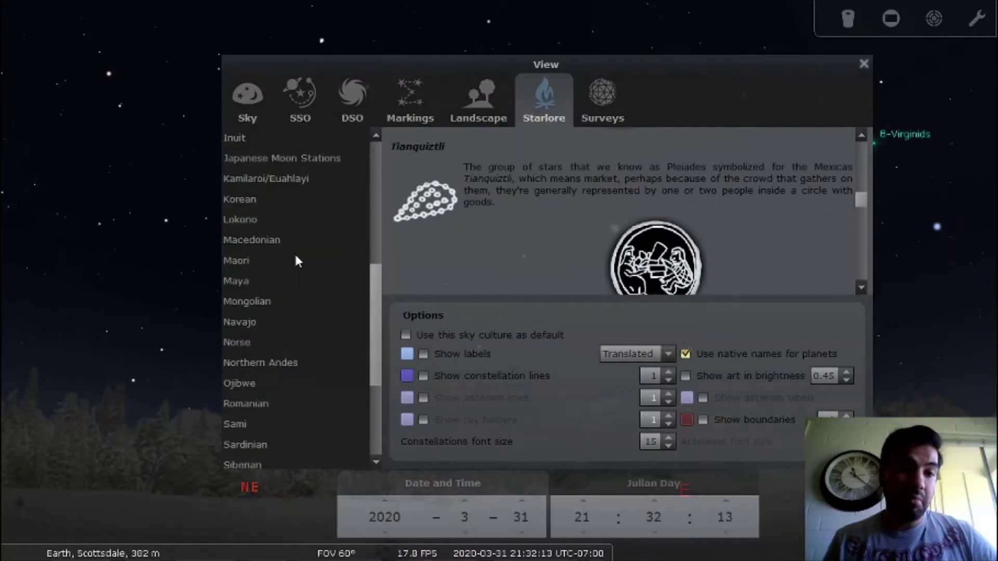
{"action": "scroll", "coordinate": [309, 267], "scroll_direction": "down", "scroll_amount": 3}
{"action": "scroll", "coordinate": [314, 358], "scroll_direction": "up", "scroll_amount": 2}
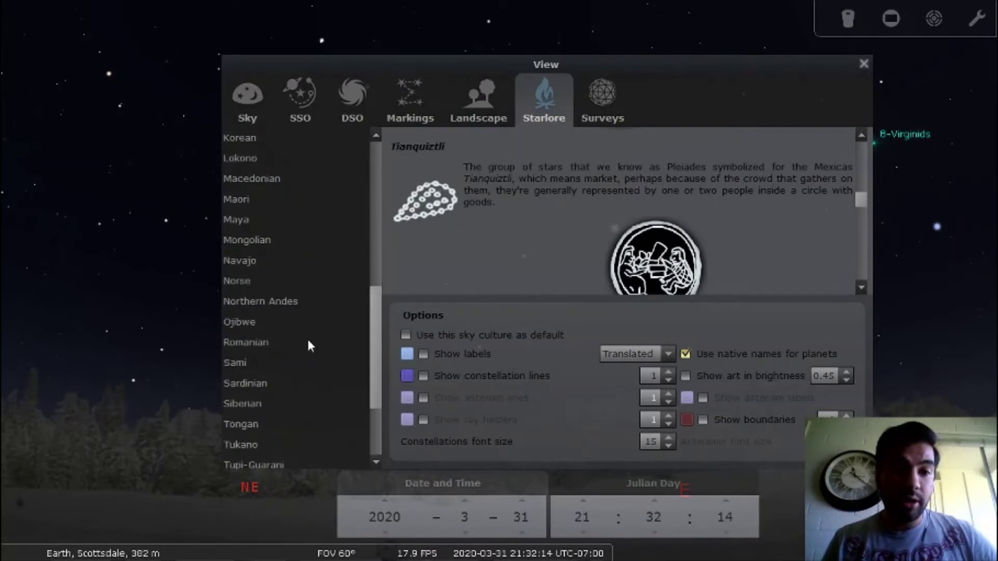
{"action": "scroll", "coordinate": [308, 346], "scroll_direction": "down", "scroll_amount": 2}
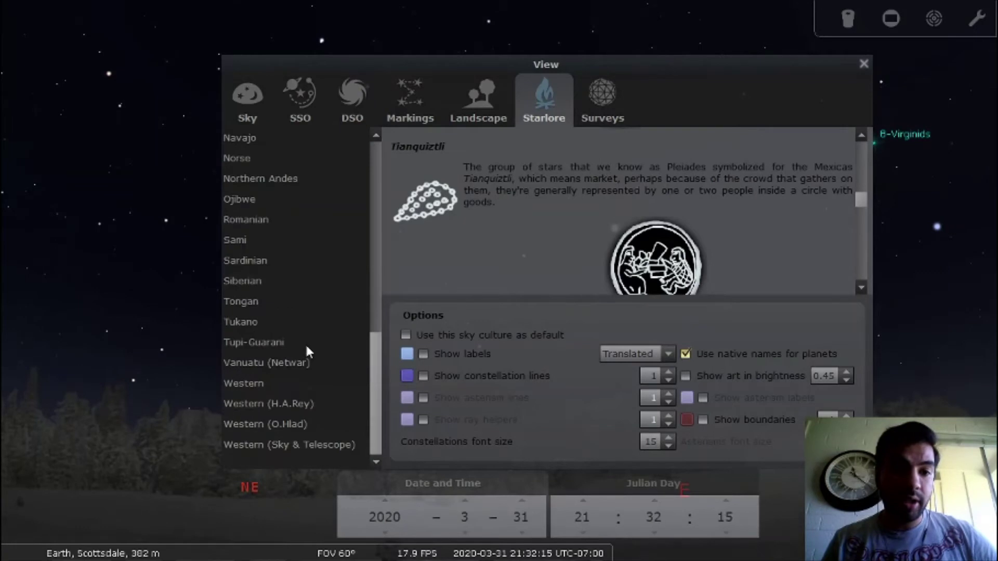
{"action": "left_click", "coordinate": [253, 390]}
{"action": "scroll", "coordinate": [510, 235], "scroll_direction": "down", "scroll_amount": 15}
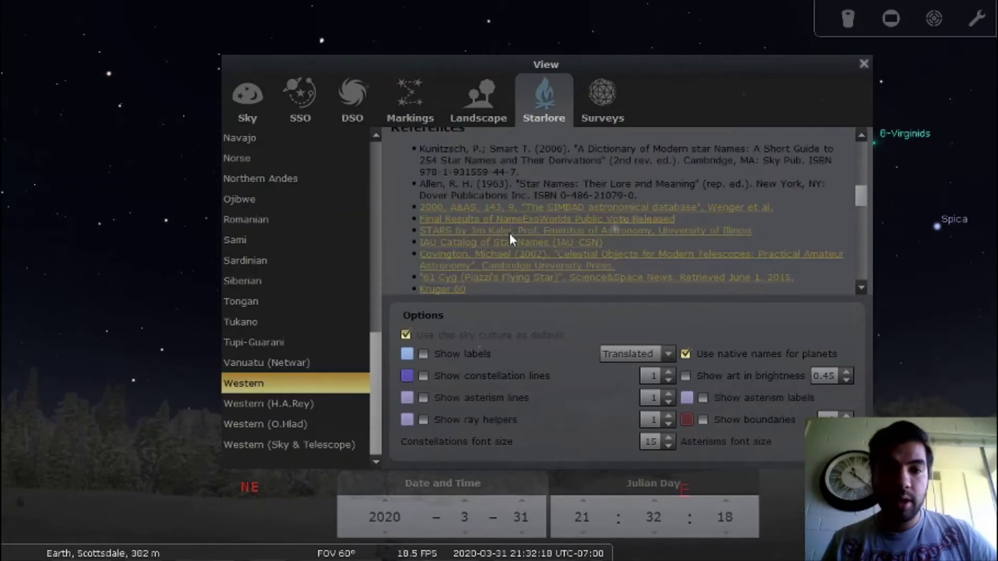
{"action": "scroll", "coordinate": [510, 234], "scroll_direction": "down", "scroll_amount": 4}
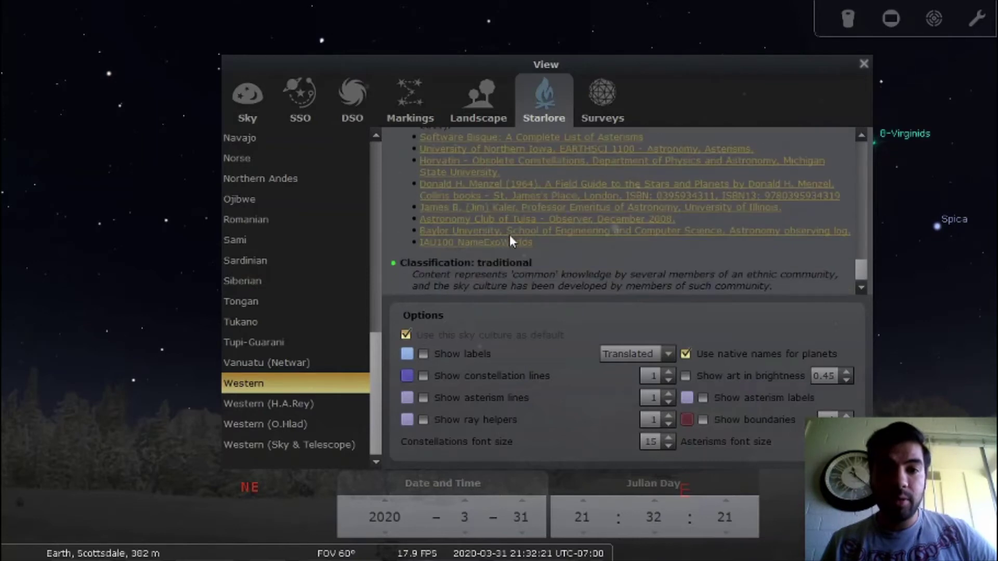
{"action": "scroll", "coordinate": [510, 234], "scroll_direction": "up", "scroll_amount": 6}
{"action": "scroll", "coordinate": [508, 232], "scroll_direction": "up", "scroll_amount": 15}
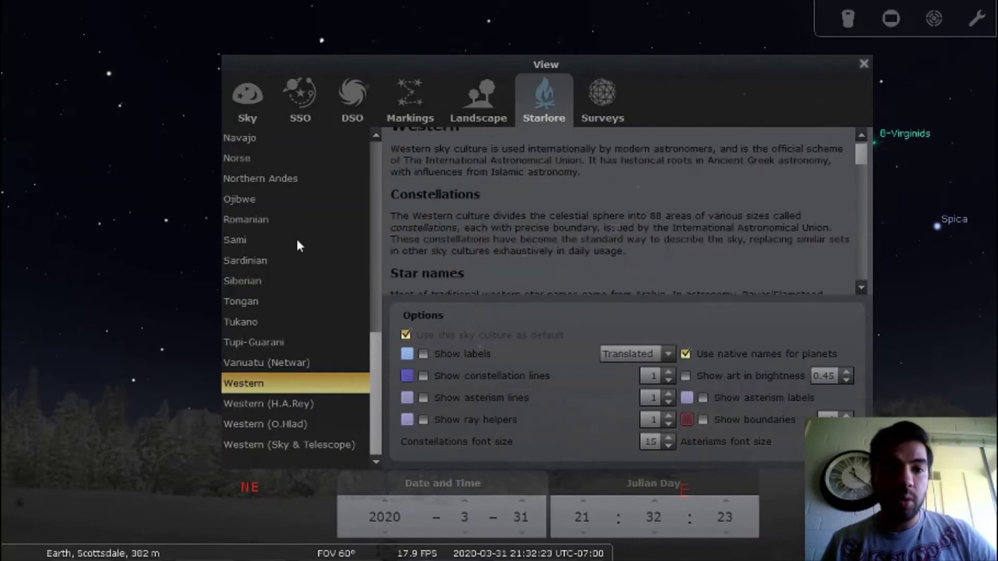
Step: Select the Aztec sky culture again and read through its illustrated description
{"action": "scroll", "coordinate": [305, 208], "scroll_direction": "up", "scroll_amount": 3}
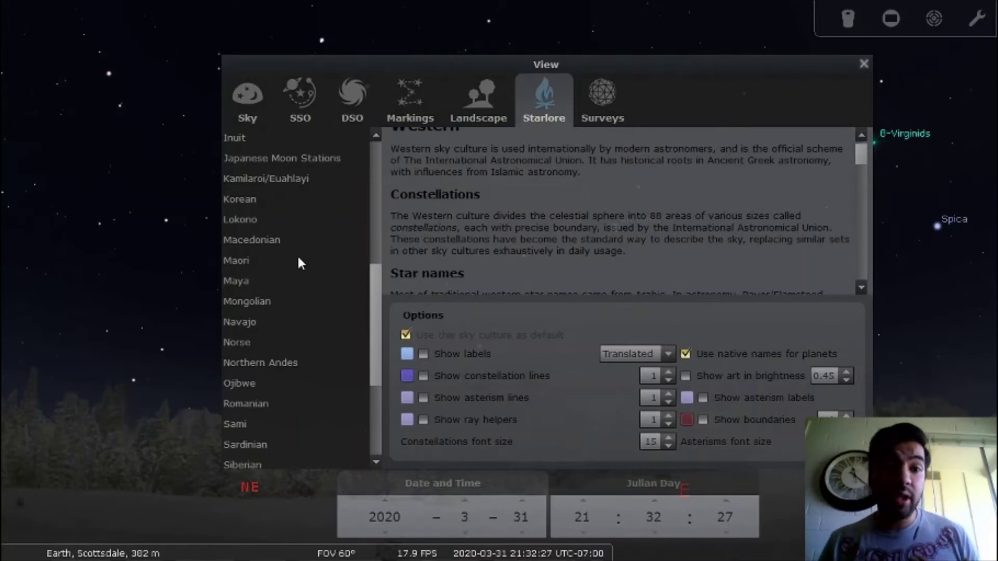
{"action": "scroll", "coordinate": [299, 247], "scroll_direction": "up", "scroll_amount": 1}
{"action": "scroll", "coordinate": [296, 245], "scroll_direction": "up", "scroll_amount": 2}
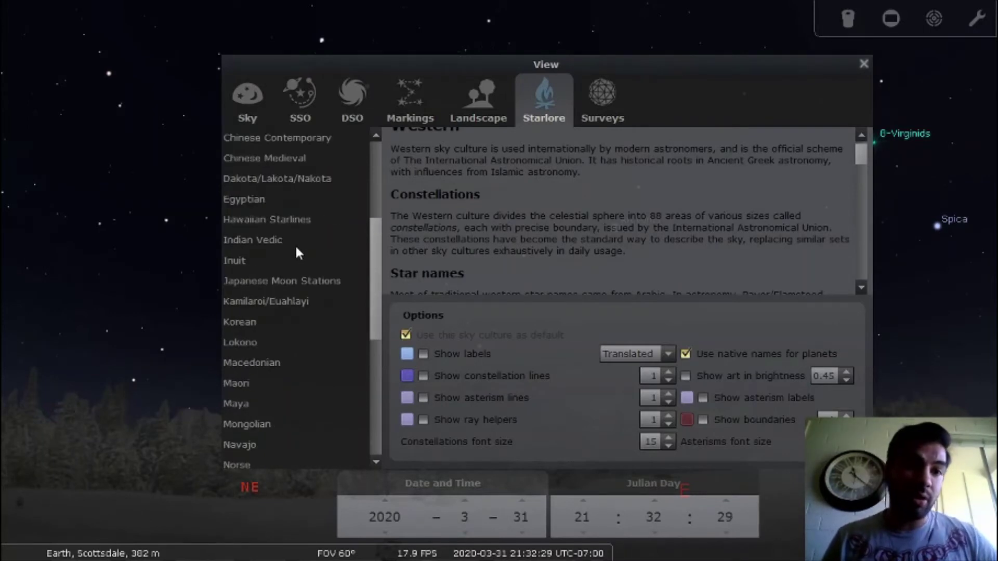
{"action": "scroll", "coordinate": [295, 239], "scroll_direction": "up", "scroll_amount": 1}
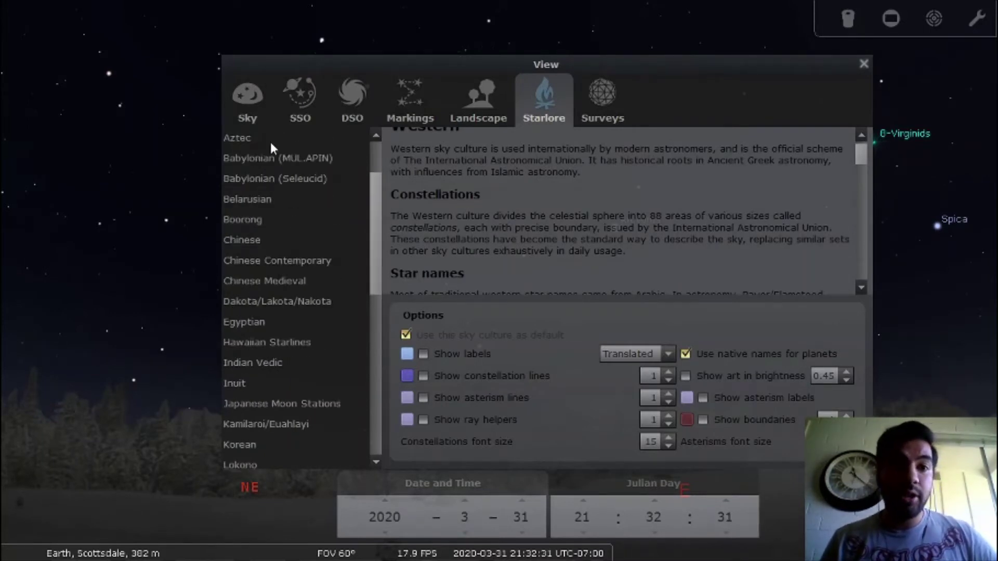
{"action": "left_click", "coordinate": [245, 144]}
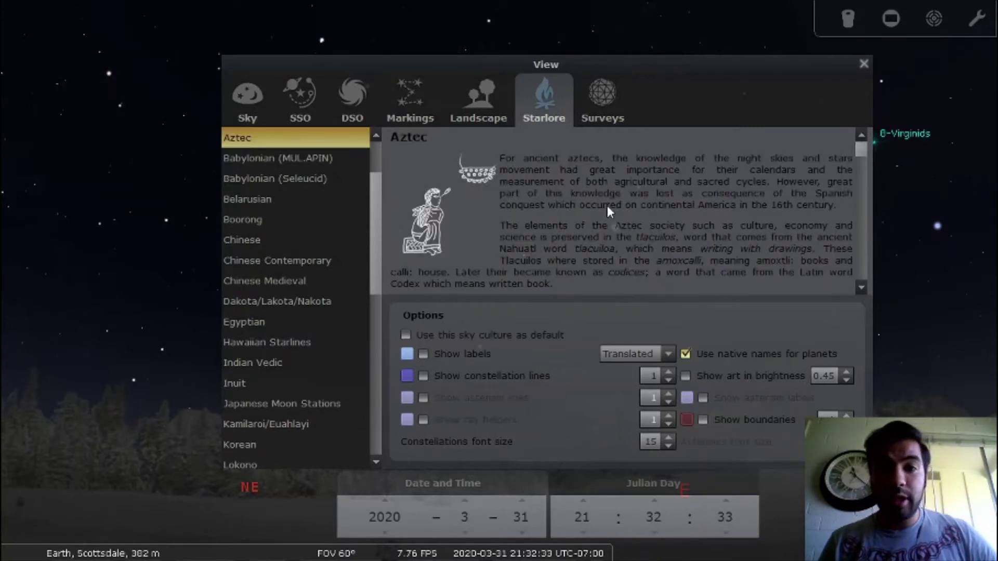
{"action": "scroll", "coordinate": [607, 205], "scroll_direction": "down", "scroll_amount": 3}
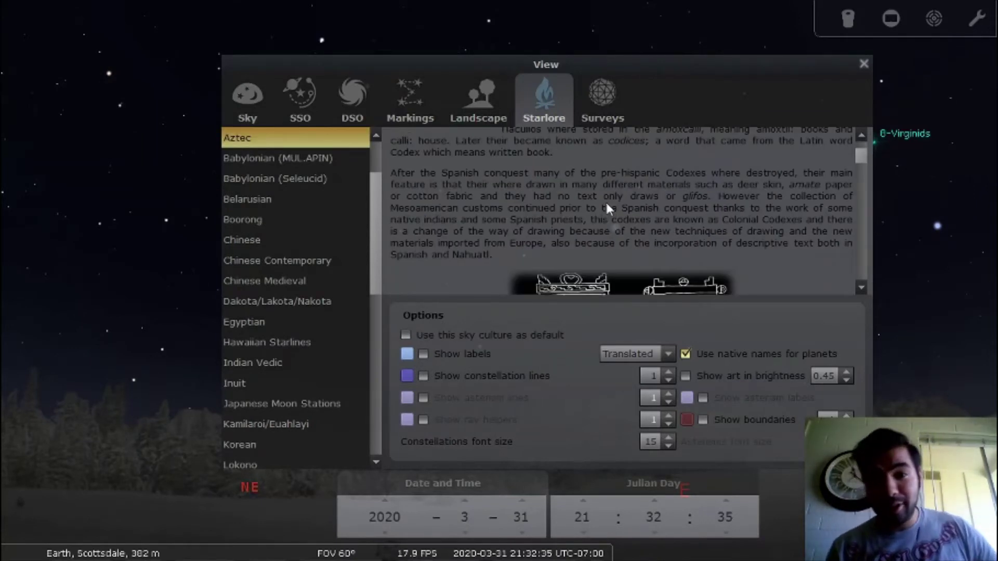
{"action": "scroll", "coordinate": [608, 207], "scroll_direction": "down", "scroll_amount": 6}
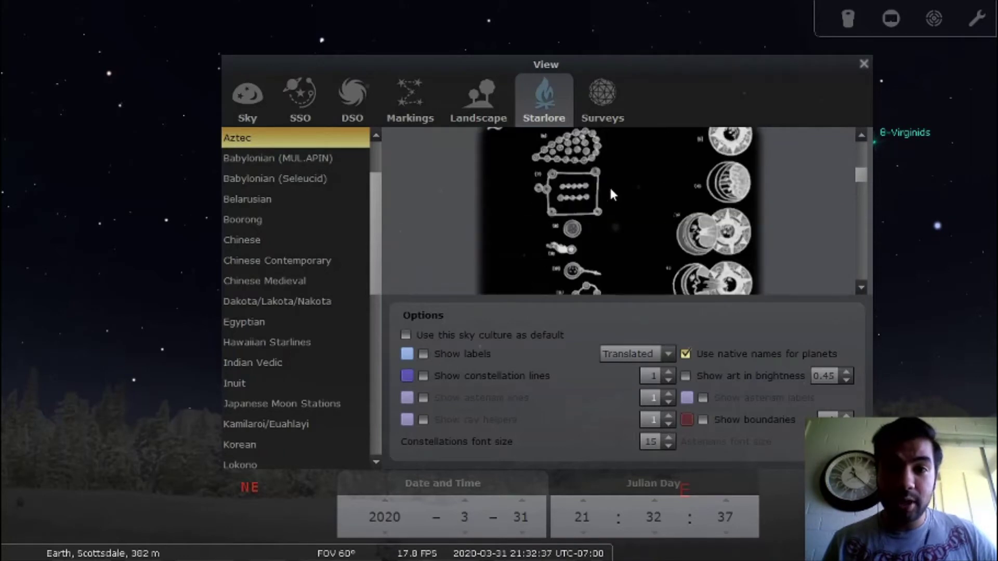
Step: Check the list of deep-sky surveys, return to the Sky settings, and close the View window
{"action": "left_click", "coordinate": [605, 109]}
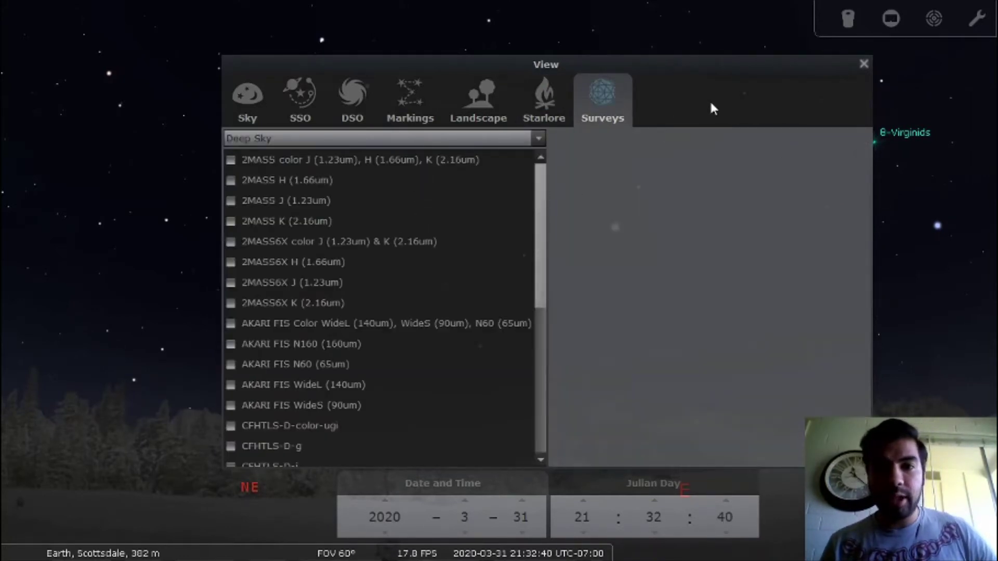
{"action": "left_click", "coordinate": [258, 97]}
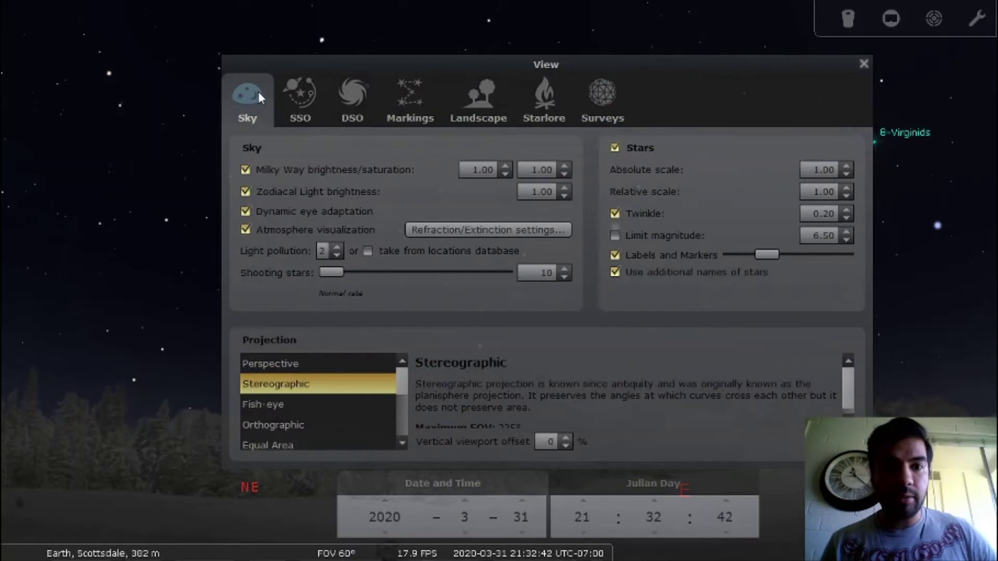
{"action": "left_click", "coordinate": [863, 64]}
Step: Look over the northeastern sky between Virgo's meteor radiants and the Big Dipper, centring on the Dipper's stars
{"action": "left_click_drag", "start_coordinate": [699, 140], "coordinate": [724, 325]}
{"action": "mouse_move", "coordinate": [5, 274]}
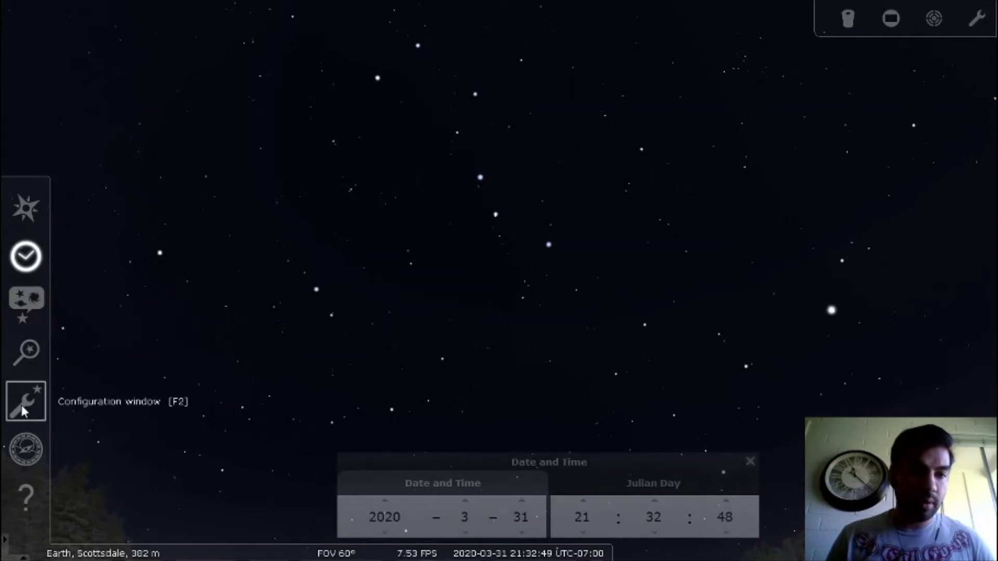
{"action": "mouse_move", "coordinate": [78, 551]}
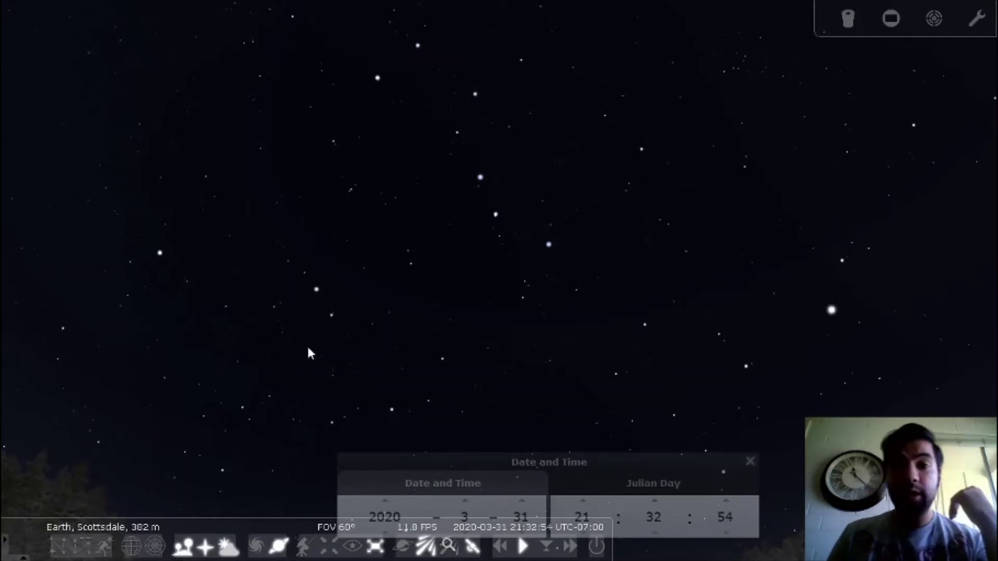
{"action": "left_click_drag", "start_coordinate": [310, 352], "coordinate": [575, 278]}
{"action": "left_click_drag", "start_coordinate": [445, 326], "coordinate": [344, 328]}
{"action": "left_click_drag", "start_coordinate": [354, 287], "coordinate": [152, 276]}
{"action": "left_click_drag", "start_coordinate": [648, 330], "coordinate": [712, 305]}
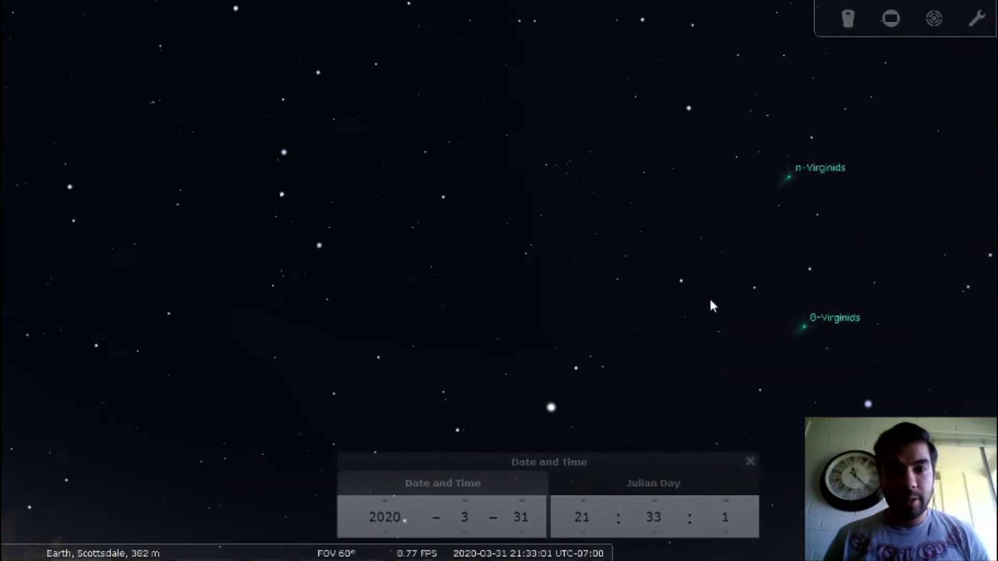
{"action": "left_click_drag", "start_coordinate": [408, 329], "coordinate": [615, 365]}
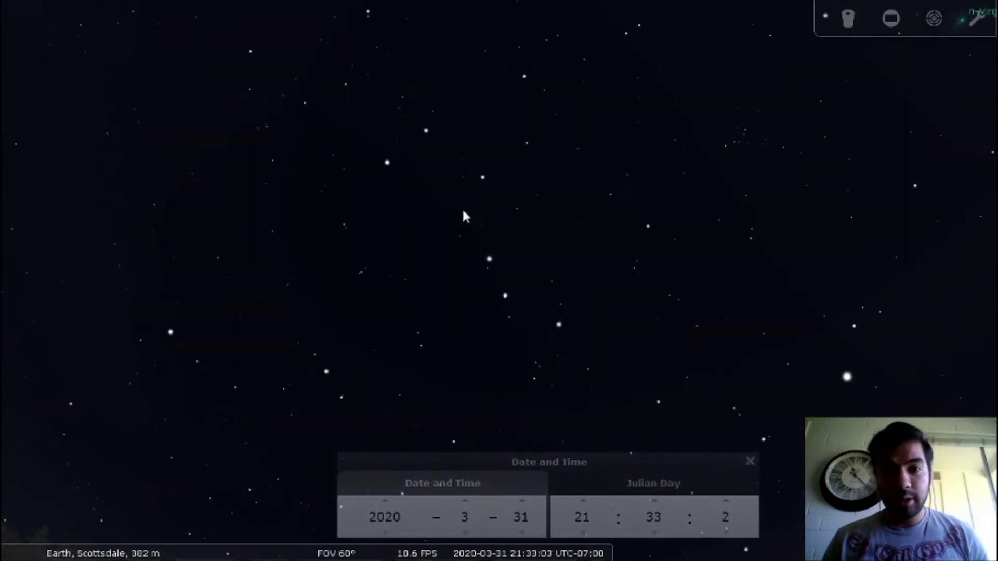
{"action": "left_click_drag", "start_coordinate": [463, 297], "coordinate": [579, 329]}
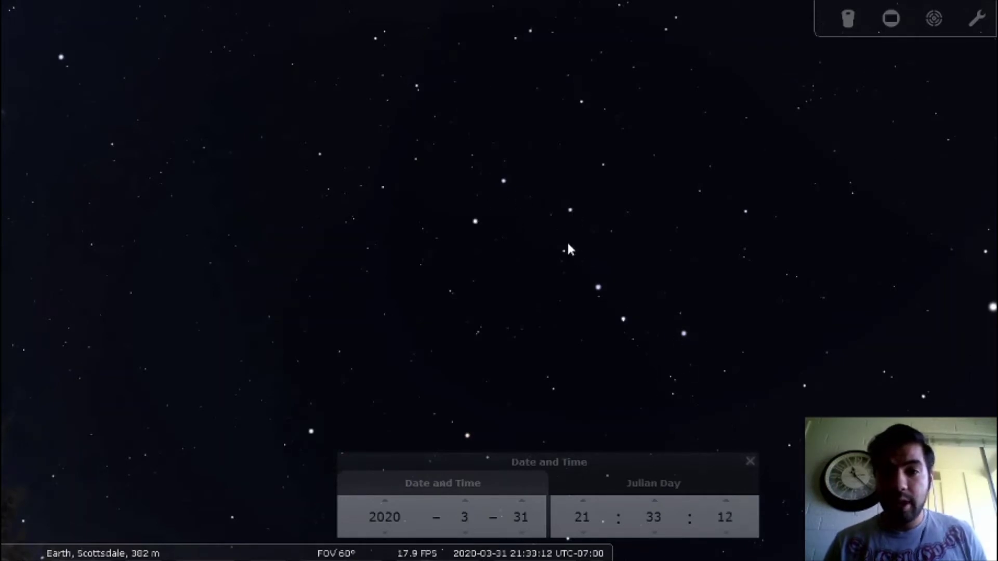
{"action": "left_click_drag", "start_coordinate": [614, 379], "coordinate": [561, 374]}
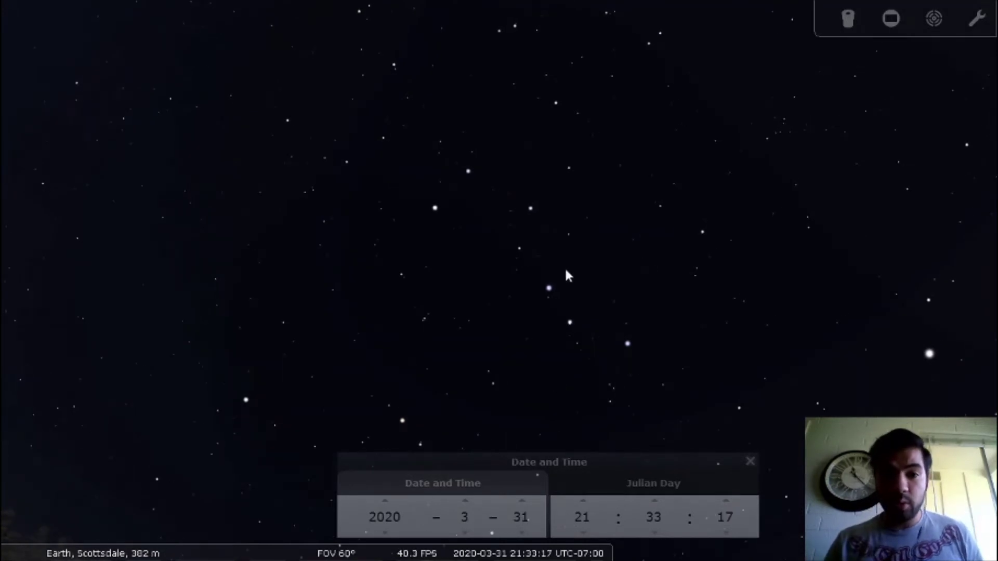
{"action": "left_click_drag", "start_coordinate": [522, 383], "coordinate": [515, 368]}
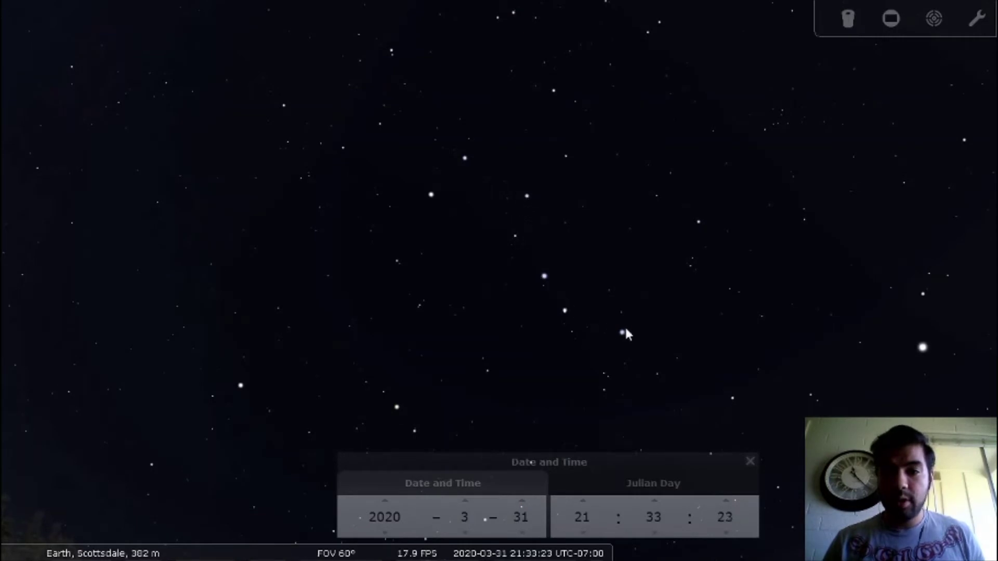
Step: Follow the arc of the Big Dipper's handle to Arcturus (α Boo), show its star information, and deselect it
{"action": "left_click_drag", "start_coordinate": [803, 374], "coordinate": [662, 363]}
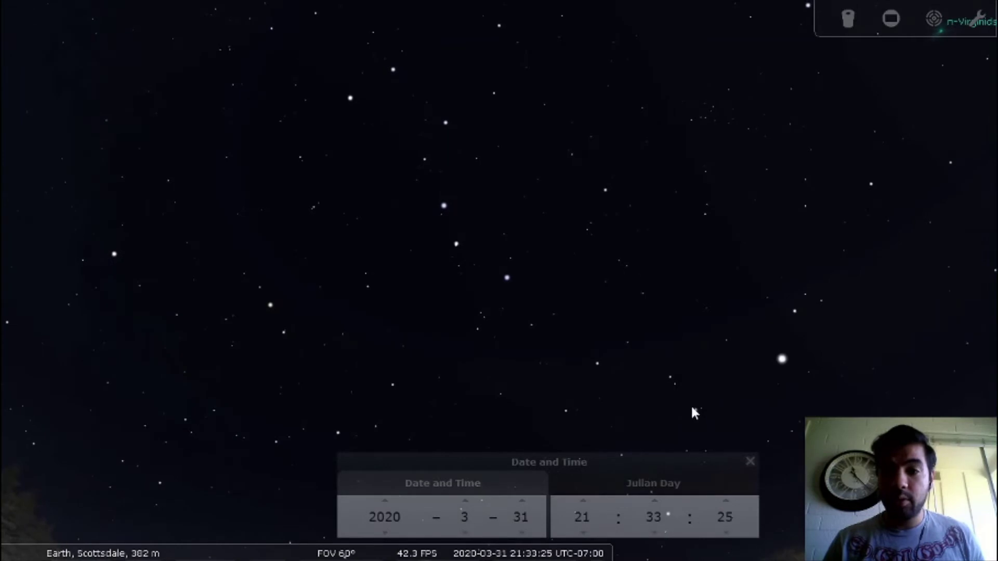
{"action": "left_click_drag", "start_coordinate": [695, 412], "coordinate": [644, 381]}
{"action": "left_click_drag", "start_coordinate": [727, 358], "coordinate": [650, 344]}
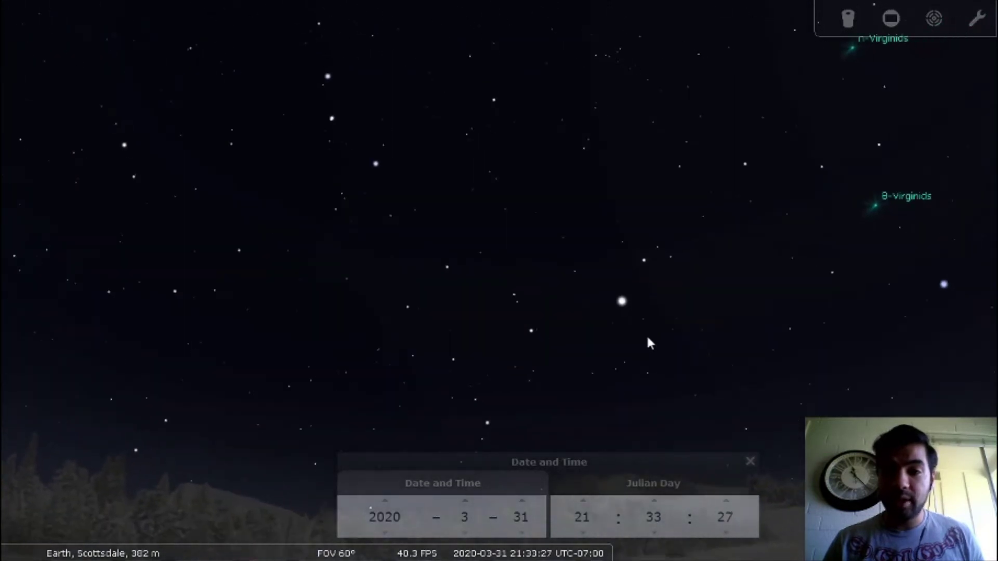
{"action": "left_click", "coordinate": [622, 301]}
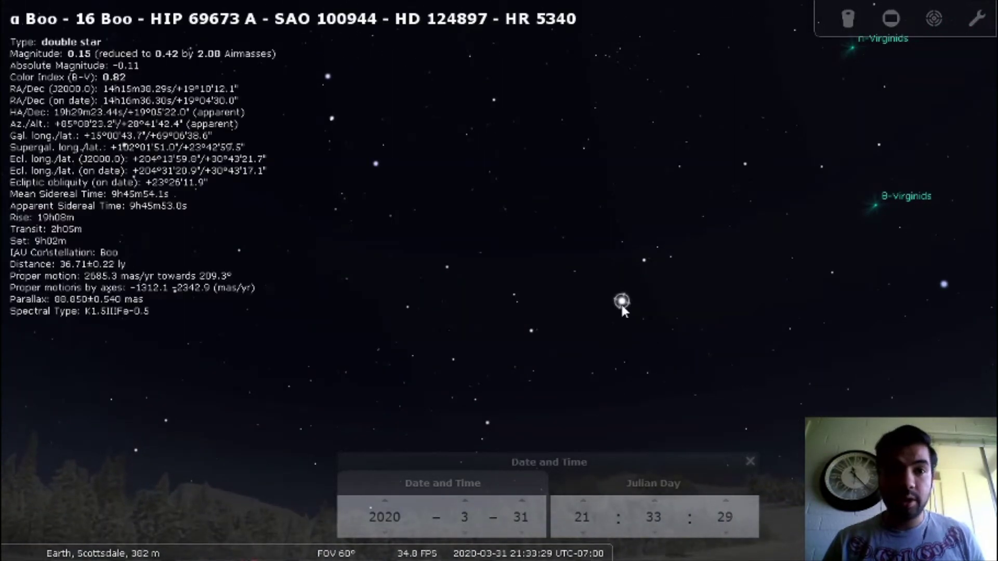
{"action": "right_click", "coordinate": [553, 309]}
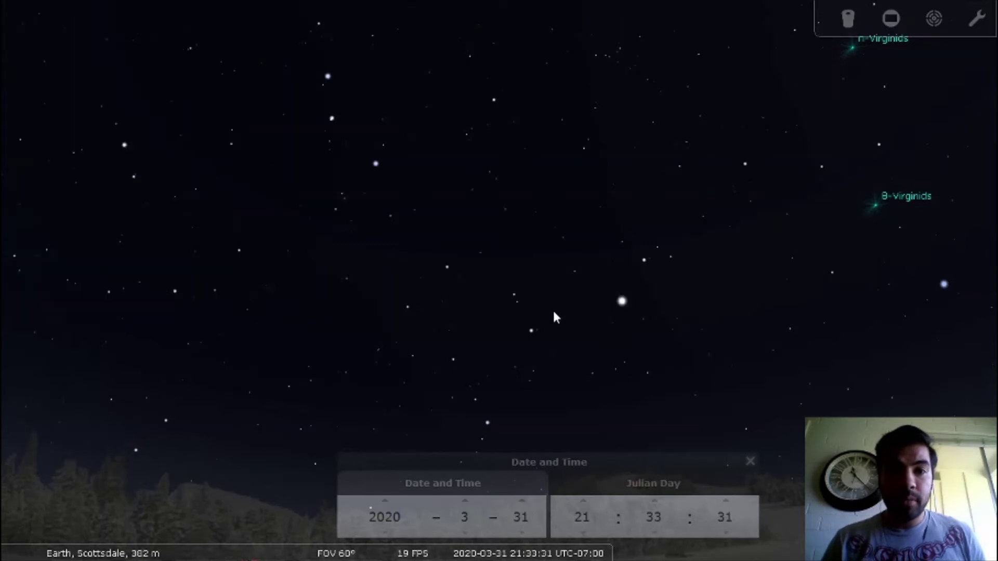
Step: Return to the Big Dipper and use its pointer stars to find and select Polaris (α UMi)
{"action": "left_click_drag", "start_coordinate": [509, 288], "coordinate": [644, 331]}
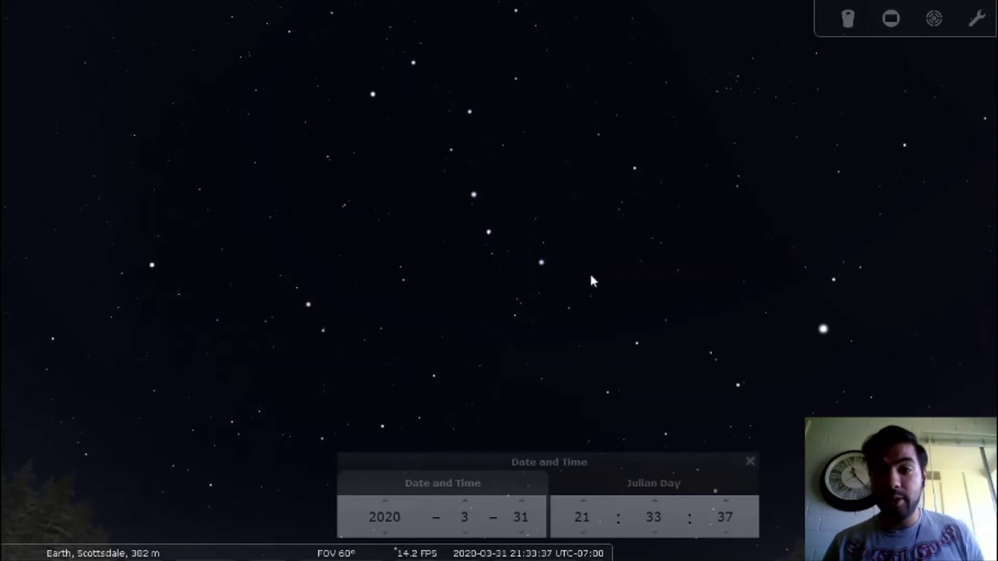
{"action": "mouse_move", "coordinate": [446, 379]}
{"action": "left_mouse_down"}
{"action": "mouse_move", "coordinate": [591, 280]}
{"action": "mouse_move", "coordinate": [559, 180]}
{"action": "mouse_move", "coordinate": [575, 138]}
{"action": "mouse_move", "coordinate": [544, 223]}
{"action": "mouse_move", "coordinate": [557, 162]}
{"action": "mouse_move", "coordinate": [430, 355]}
{"action": "left_mouse_up"}
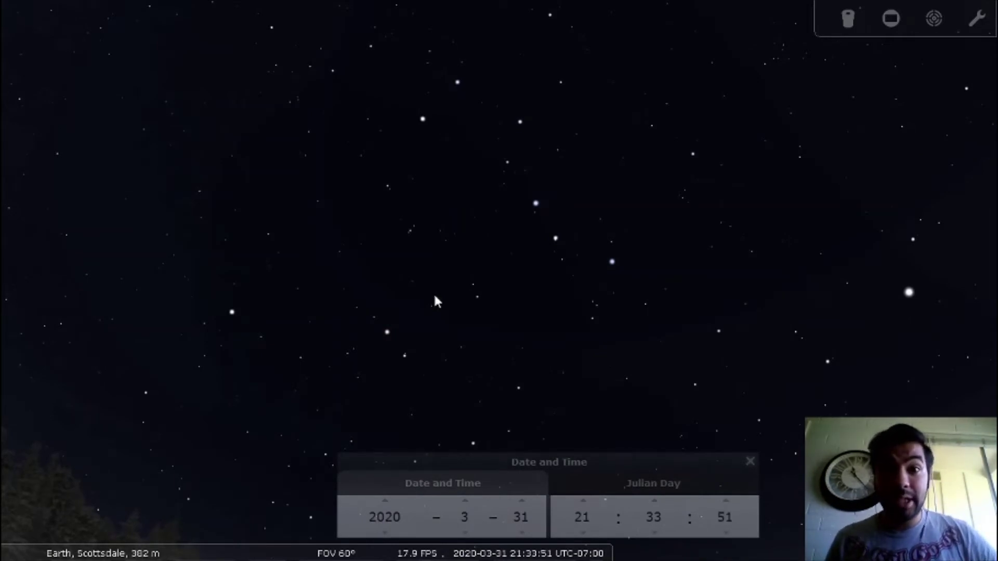
{"action": "left_click_drag", "start_coordinate": [491, 327], "coordinate": [475, 307]}
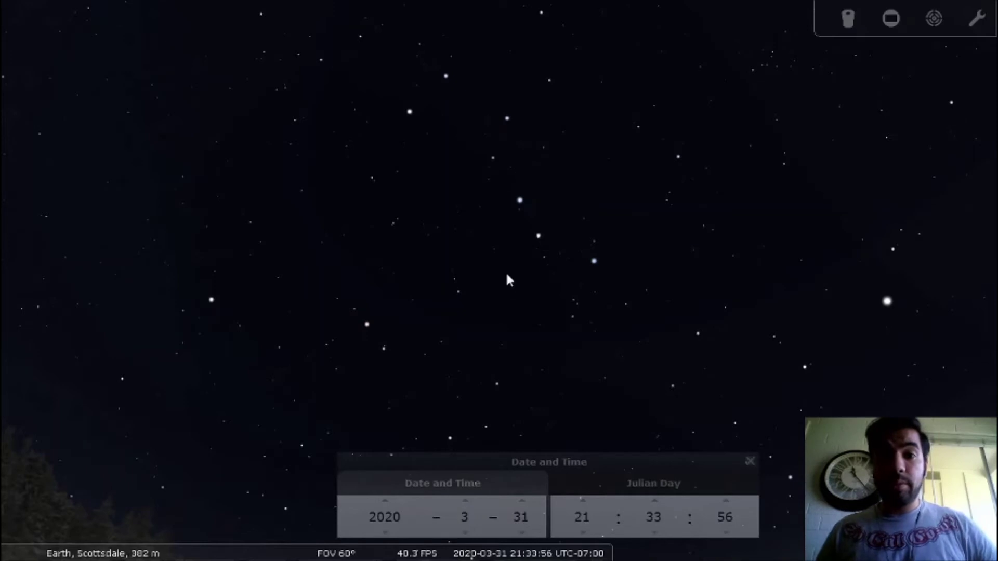
{"action": "left_click_drag", "start_coordinate": [491, 299], "coordinate": [474, 304]}
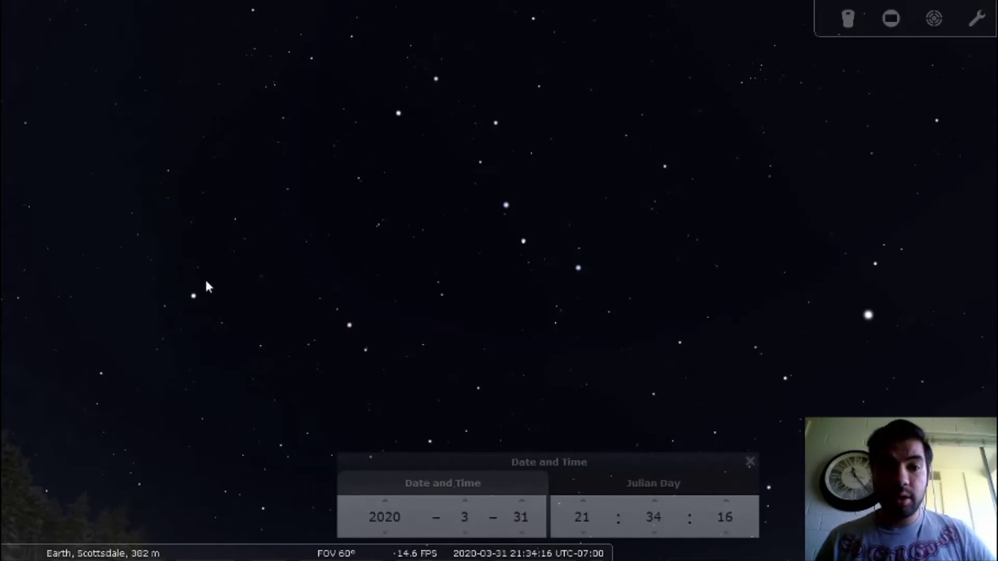
{"action": "left_click", "coordinate": [193, 298]}
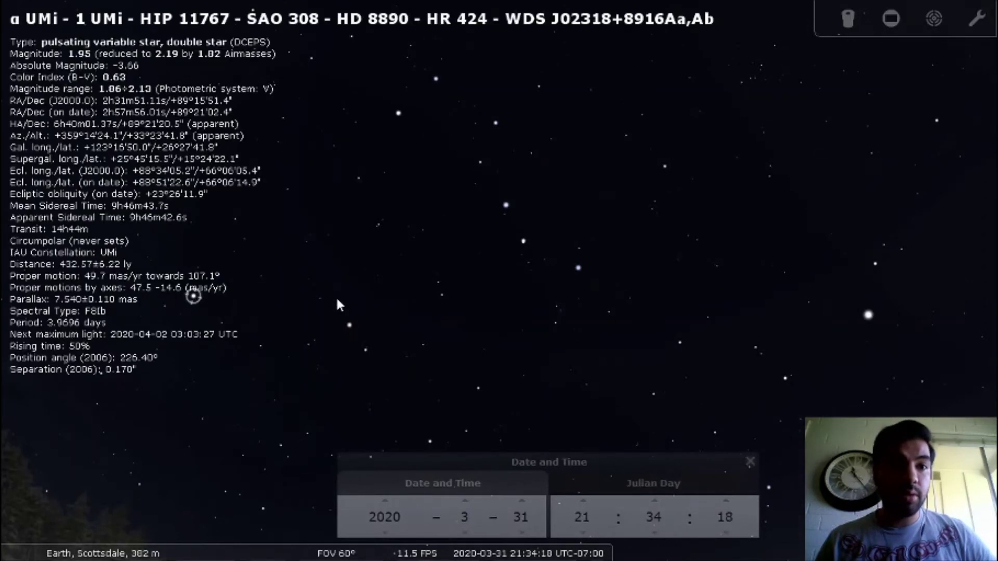
Step: Look at the position of the selected Polaris above the north point on the horizon
{"action": "mouse_move", "coordinate": [336, 295]}
{"action": "left_mouse_down"}
{"action": "mouse_move", "coordinate": [344, 260]}
{"action": "mouse_move", "coordinate": [477, 179]}
{"action": "left_mouse_up"}
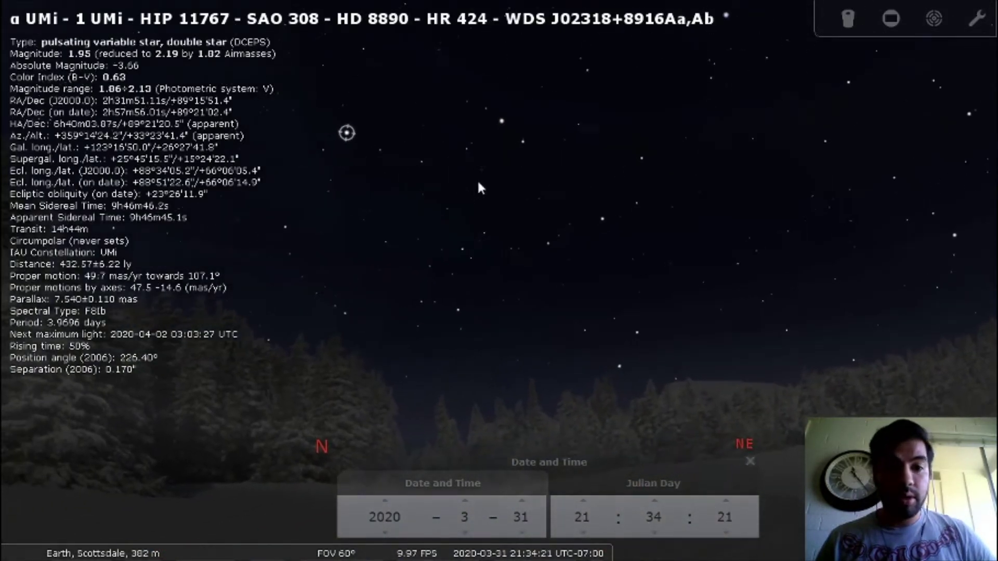
{"action": "left_click_drag", "start_coordinate": [378, 383], "coordinate": [460, 323]}
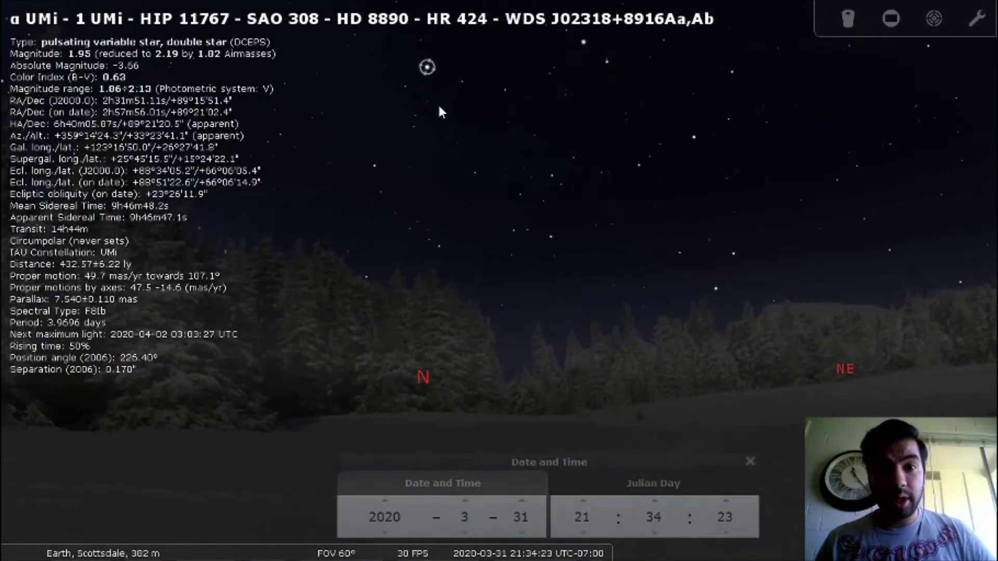
{"action": "left_click_drag", "start_coordinate": [448, 130], "coordinate": [463, 254]}
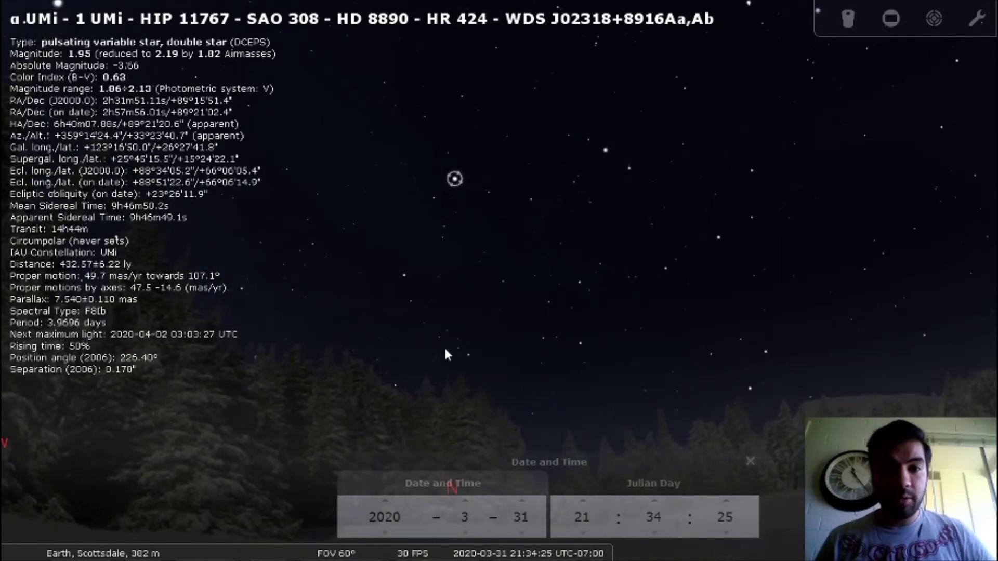
{"action": "mouse_move", "coordinate": [257, 548]}
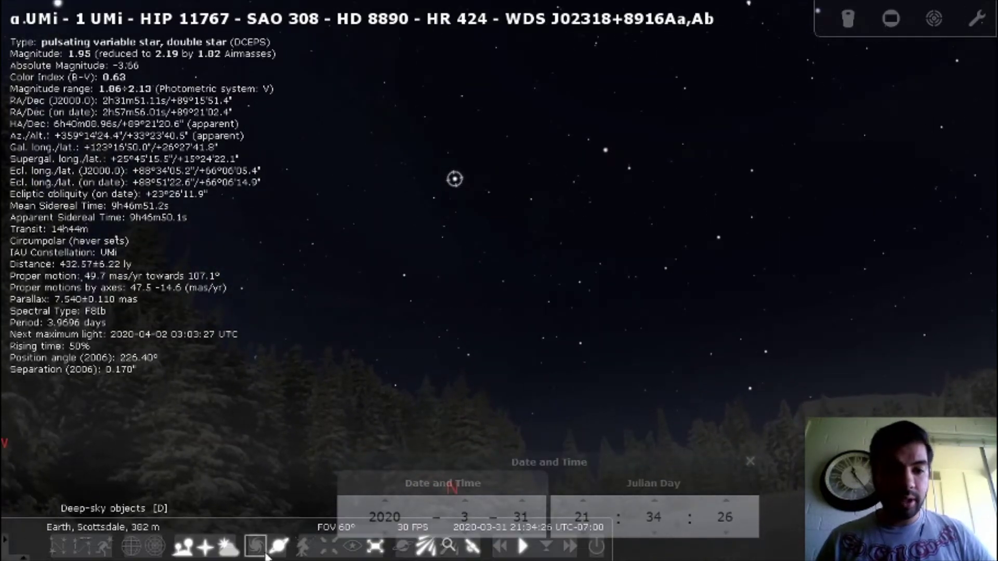
Step: Show the equatorial grid and examine close up how far Polaris (α UMi) sits from the celestial pole
{"action": "left_click", "coordinate": [132, 547]}
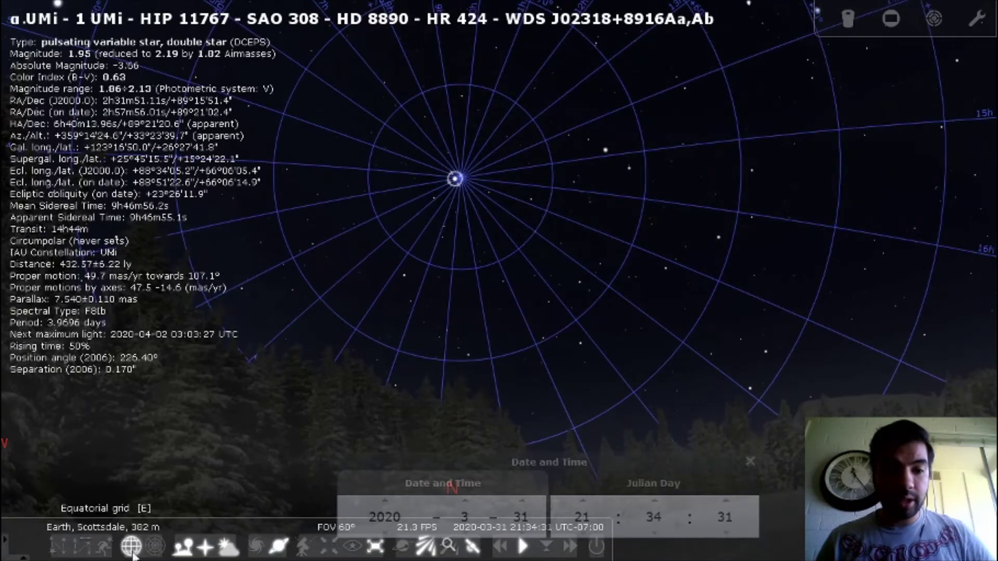
{"action": "left_click_drag", "start_coordinate": [491, 204], "coordinate": [487, 238]}
{"action": "scroll", "coordinate": [427, 186], "scroll_direction": "up", "scroll_amount": 5}
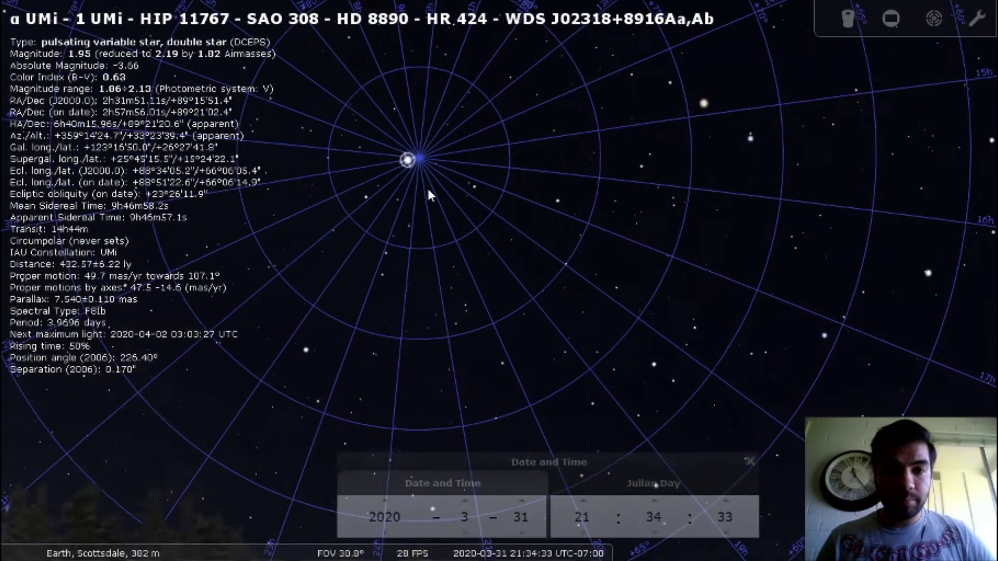
{"action": "left_click_drag", "start_coordinate": [405, 149], "coordinate": [489, 243]}
{"action": "scroll", "coordinate": [460, 213], "scroll_direction": "up", "scroll_amount": 3}
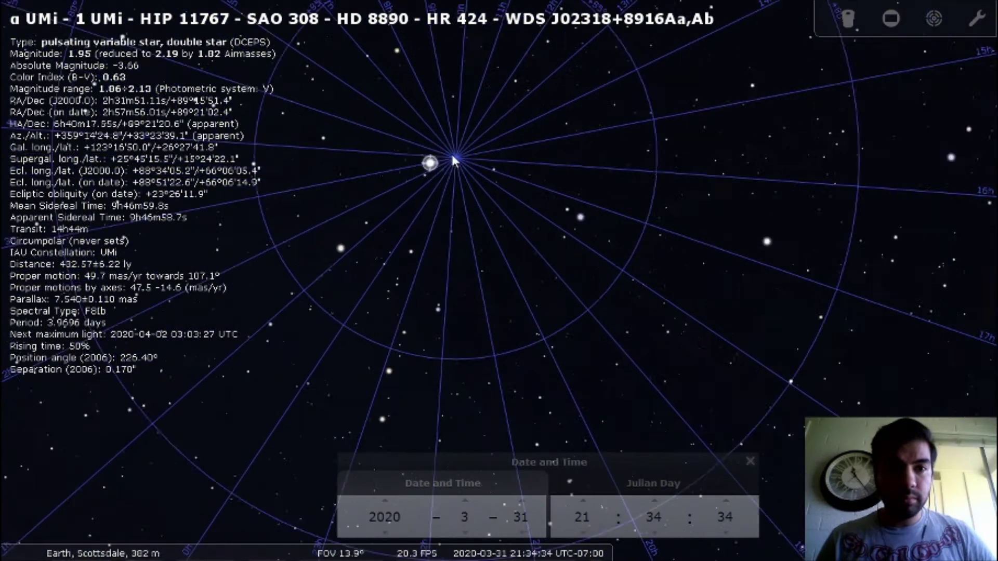
{"action": "scroll", "coordinate": [471, 272], "scroll_direction": "up", "scroll_amount": 2}
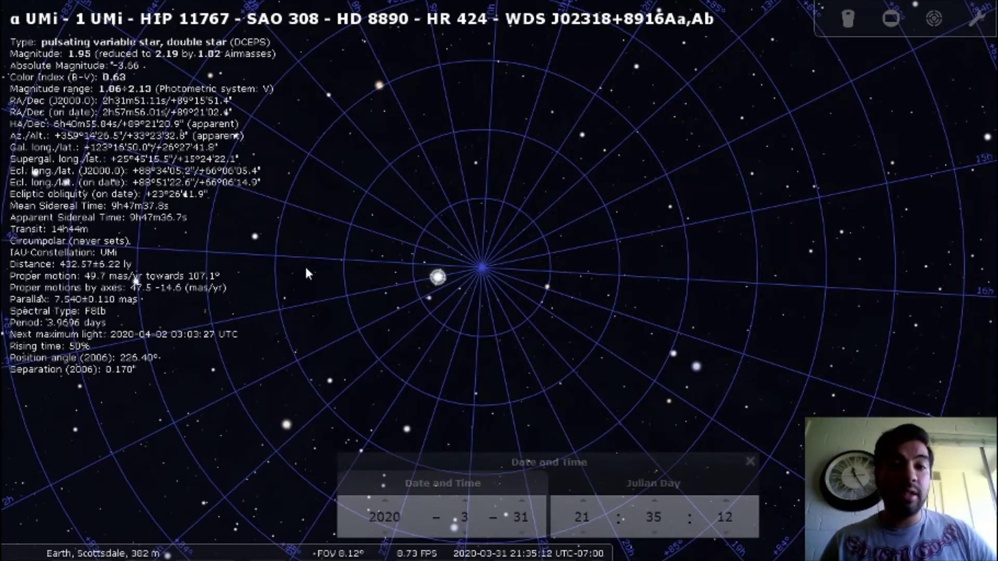
{"action": "left_click_drag", "start_coordinate": [307, 284], "coordinate": [306, 268]}
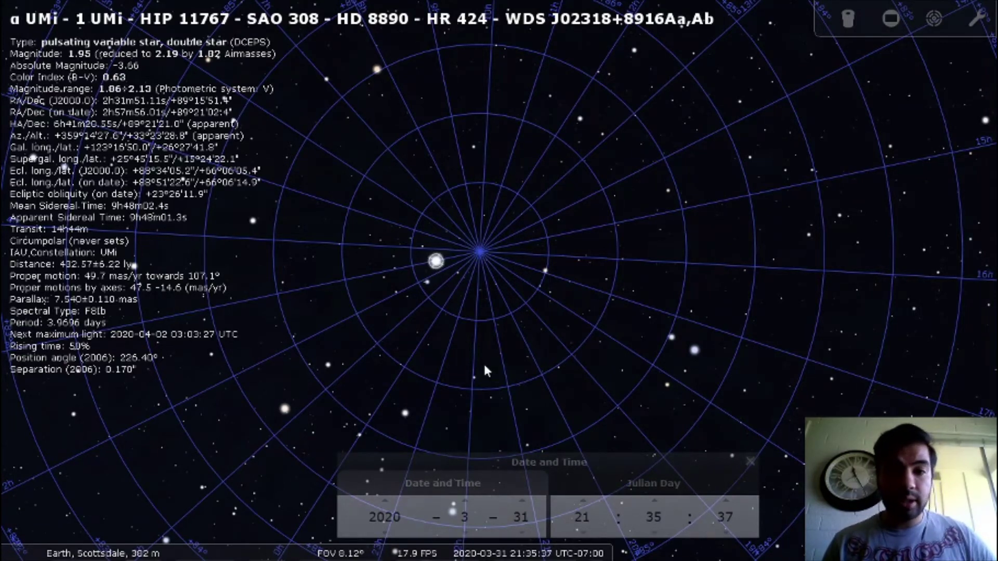
Step: Hide the equatorial grid and return to a wide view of the northern sky and horizon around Polaris
{"action": "scroll", "coordinate": [483, 366], "scroll_direction": "down", "scroll_amount": 5}
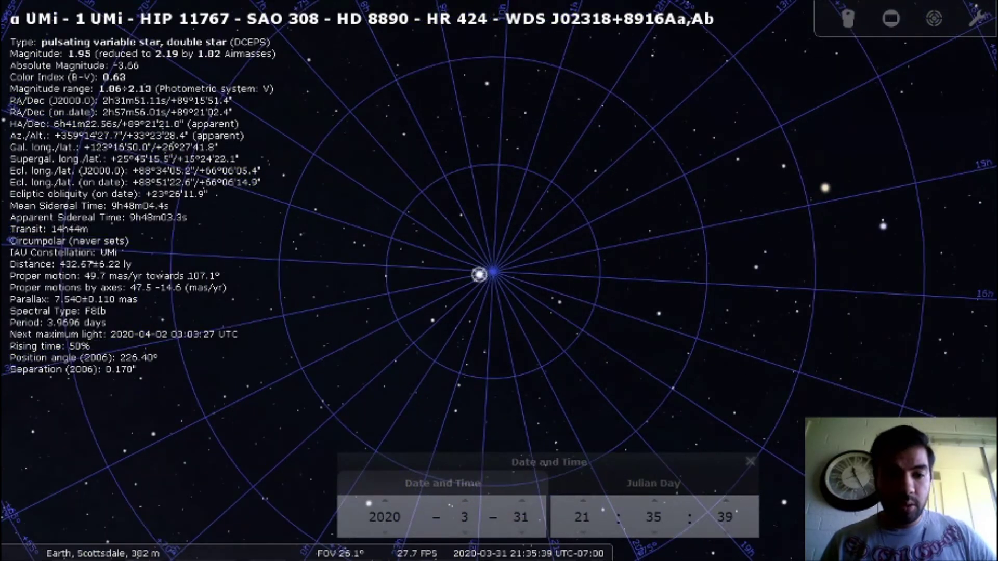
{"action": "mouse_move", "coordinate": [227, 550]}
{"action": "left_click", "coordinate": [132, 546]}
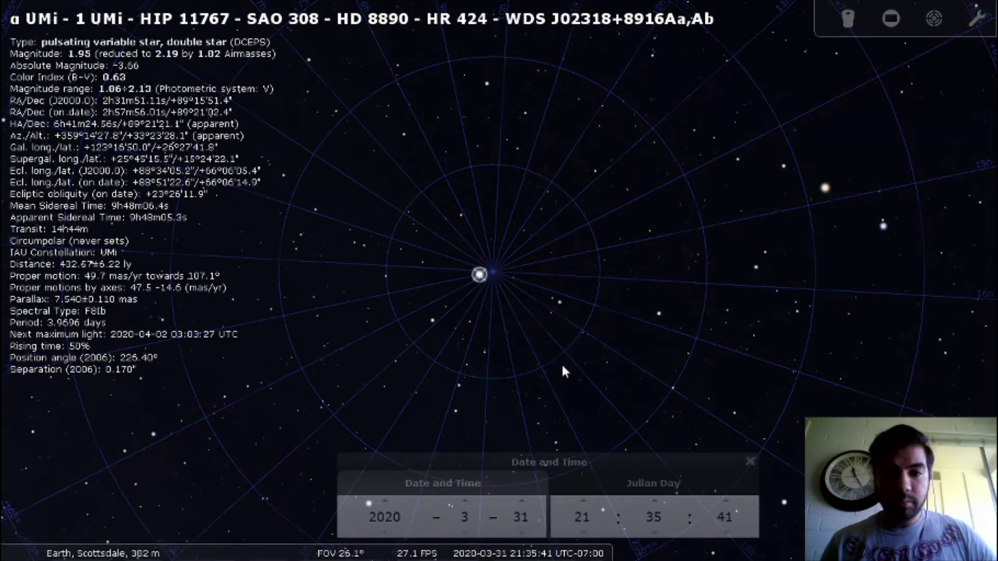
{"action": "scroll", "coordinate": [505, 385], "scroll_direction": "down", "scroll_amount": 3}
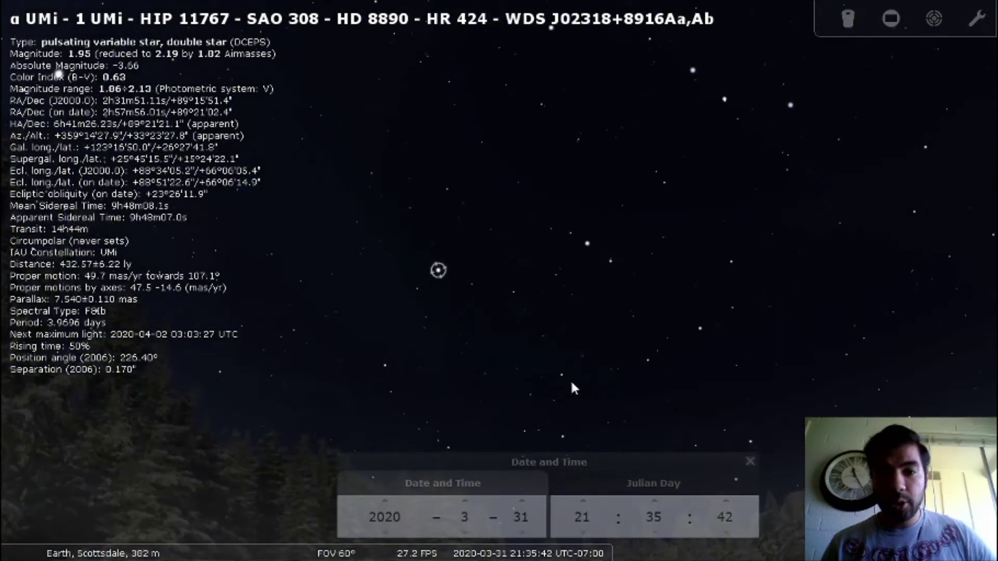
{"action": "scroll", "coordinate": [570, 375], "scroll_direction": "down", "scroll_amount": 3}
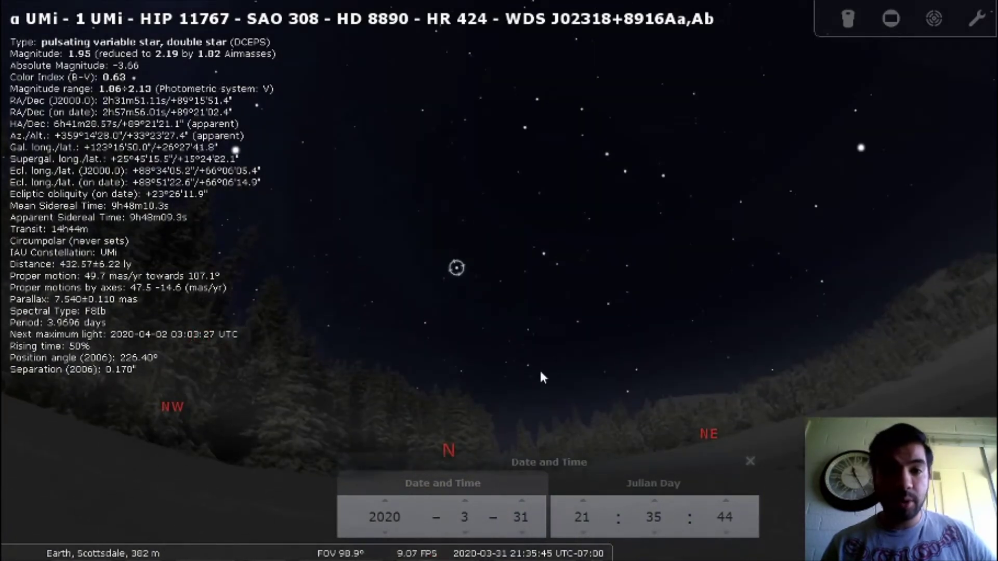
Step: Turn on the constellation lines and constellation labels for the sky around Polaris and the Moon
{"action": "mouse_move", "coordinate": [205, 556]}
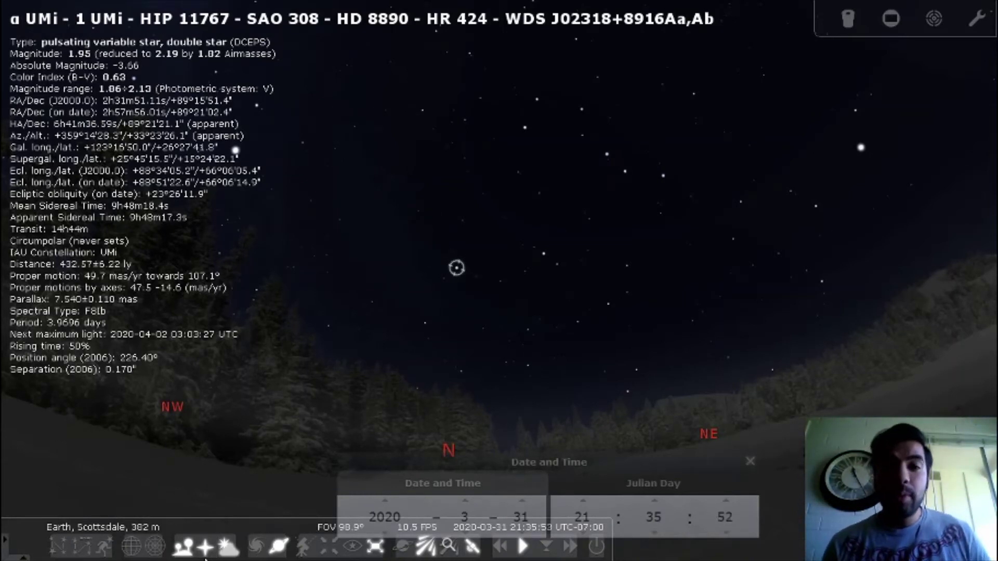
{"action": "left_click", "coordinate": [58, 548]}
{"action": "left_click_drag", "start_coordinate": [441, 417], "coordinate": [507, 448]}
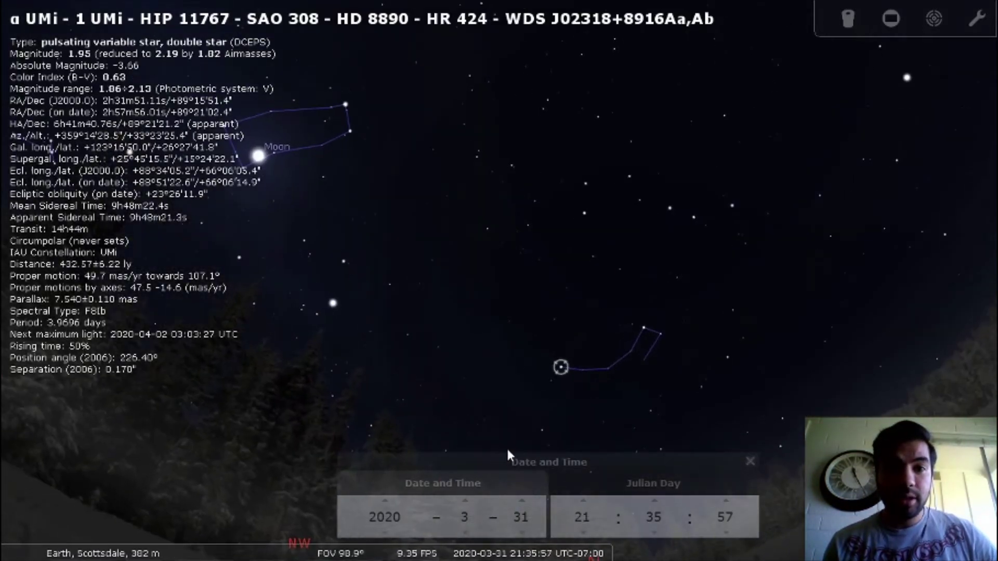
{"action": "left_click_drag", "start_coordinate": [352, 381], "coordinate": [339, 345]}
{"action": "mouse_move", "coordinate": [88, 544]}
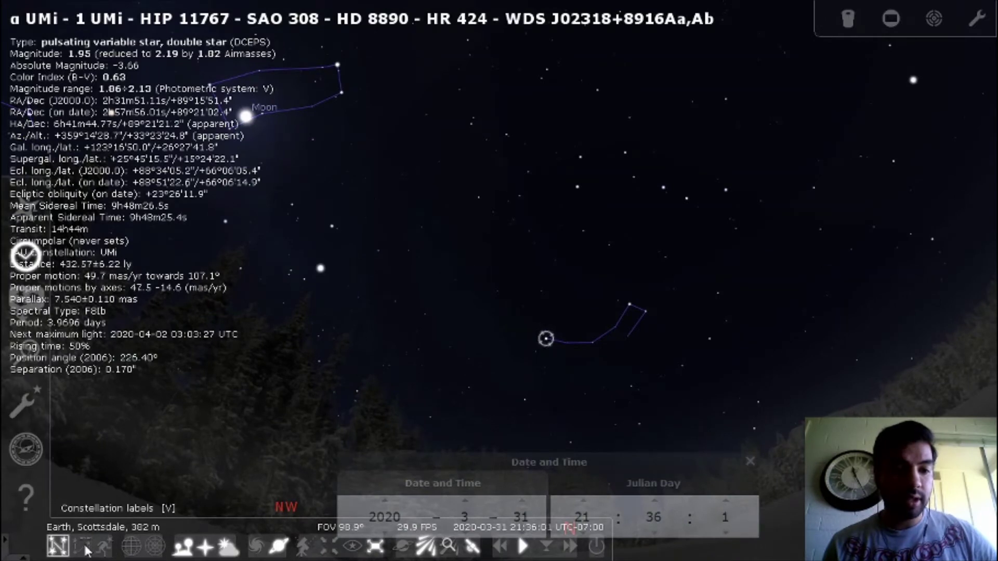
{"action": "left_click", "coordinate": [86, 547]}
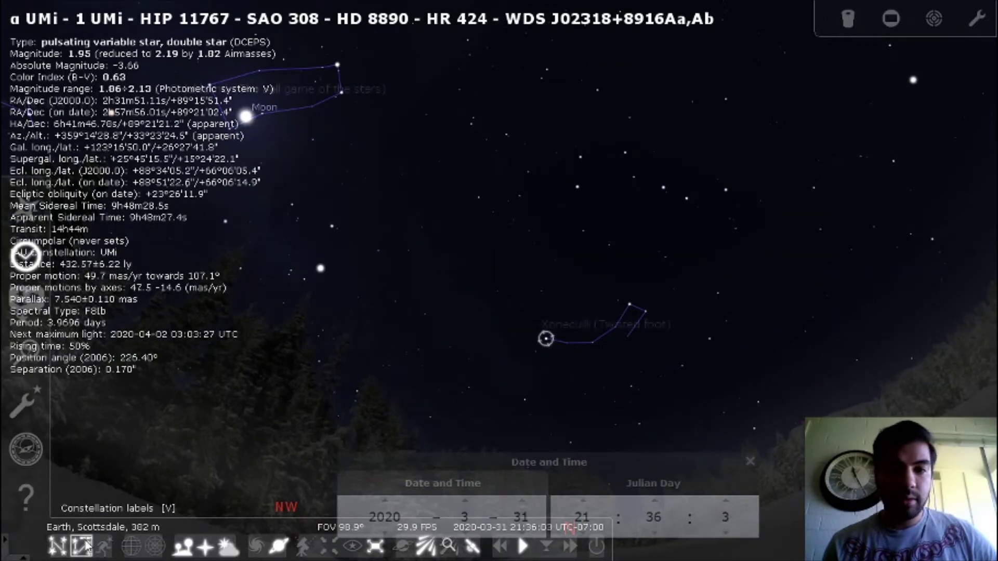
Step: Look over the labelled constellations from Xonecuilli (Twisted foot) in the north to Citlaltlachtli near the Moon
{"action": "left_click_drag", "start_coordinate": [517, 366], "coordinate": [373, 395]}
{"action": "left_click", "coordinate": [522, 307]}
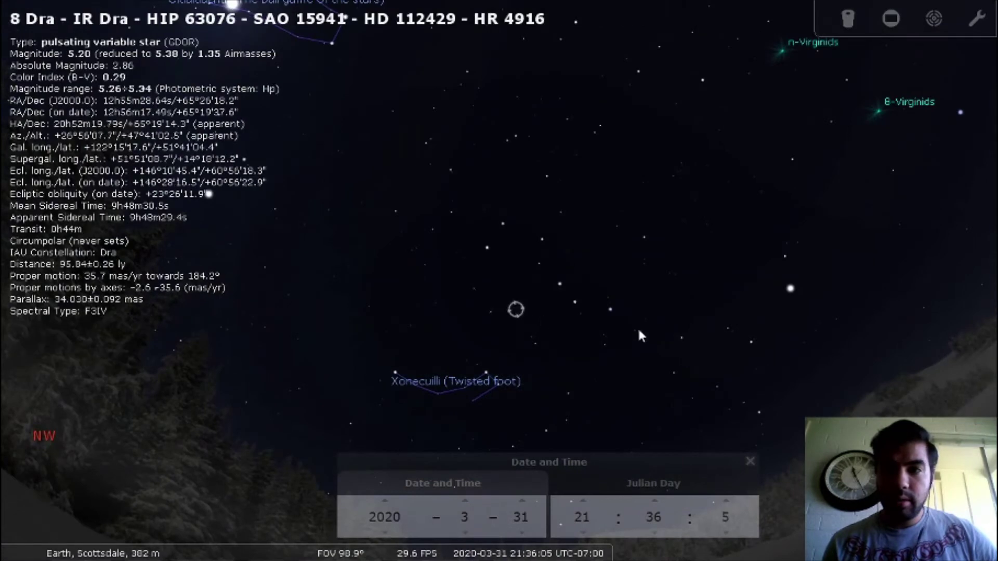
{"action": "left_click_drag", "start_coordinate": [638, 330], "coordinate": [564, 370]}
{"action": "left_click_drag", "start_coordinate": [354, 376], "coordinate": [576, 365]}
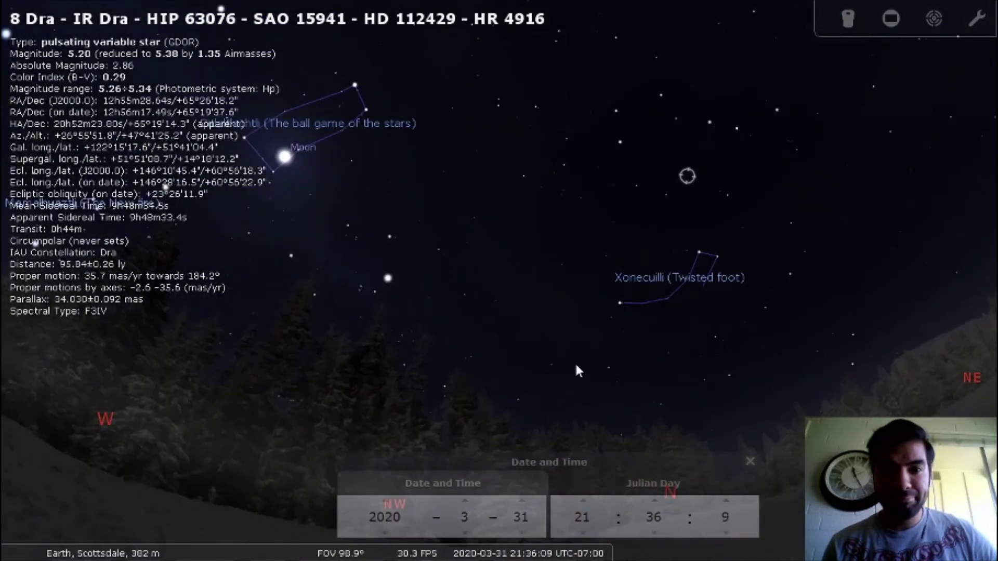
{"action": "left_click_drag", "start_coordinate": [471, 385], "coordinate": [745, 417]}
{"action": "left_click", "coordinate": [491, 358]}
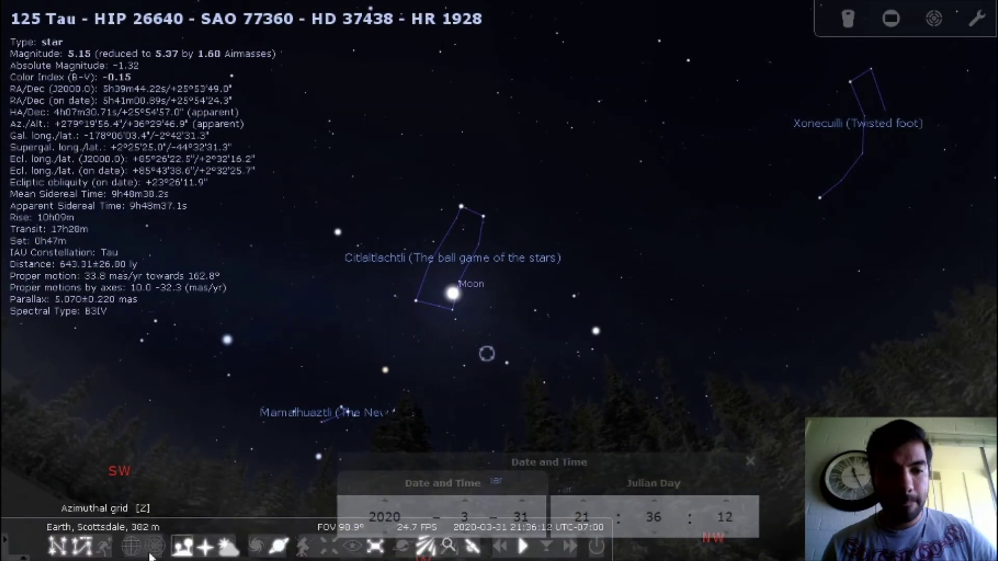
Step: Turn on the constellation art and look over the drawn figures all the way around the horizon
{"action": "left_click", "coordinate": [106, 545]}
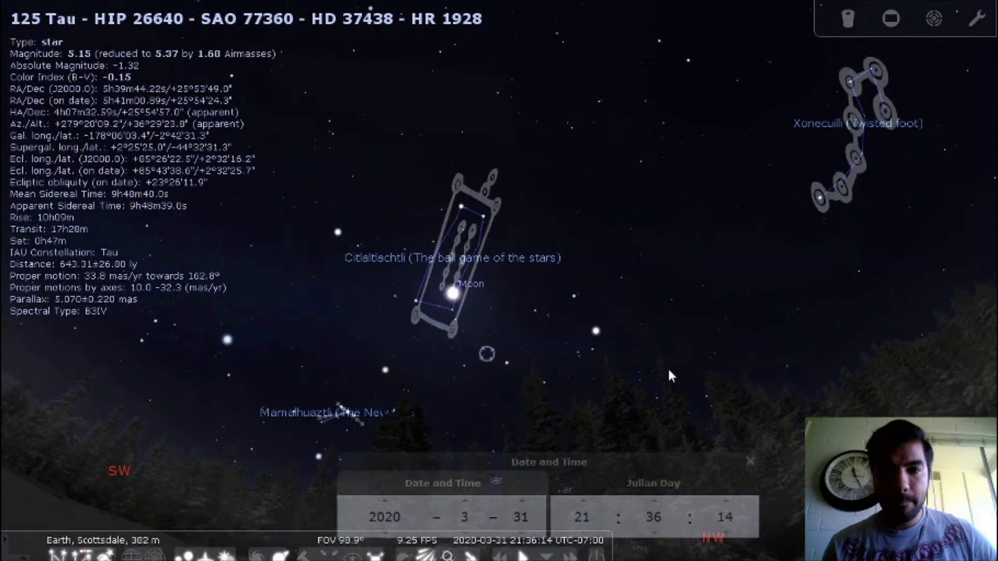
{"action": "left_click_drag", "start_coordinate": [627, 366], "coordinate": [576, 302]}
{"action": "left_click_drag", "start_coordinate": [629, 242], "coordinate": [333, 254]}
{"action": "left_click_drag", "start_coordinate": [731, 270], "coordinate": [535, 353]}
{"action": "left_click_drag", "start_coordinate": [803, 330], "coordinate": [603, 375]}
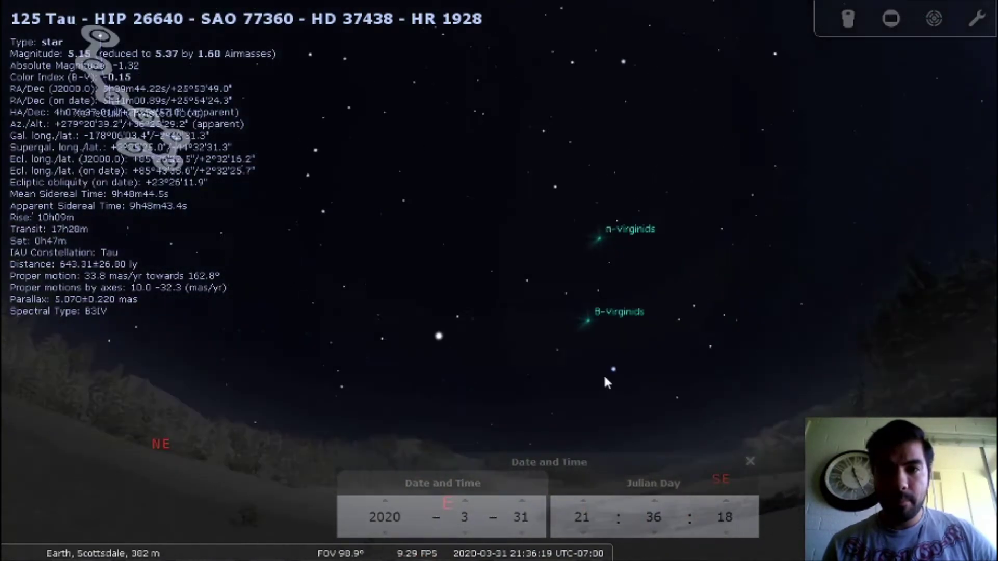
{"action": "left_click_drag", "start_coordinate": [788, 321], "coordinate": [582, 377]}
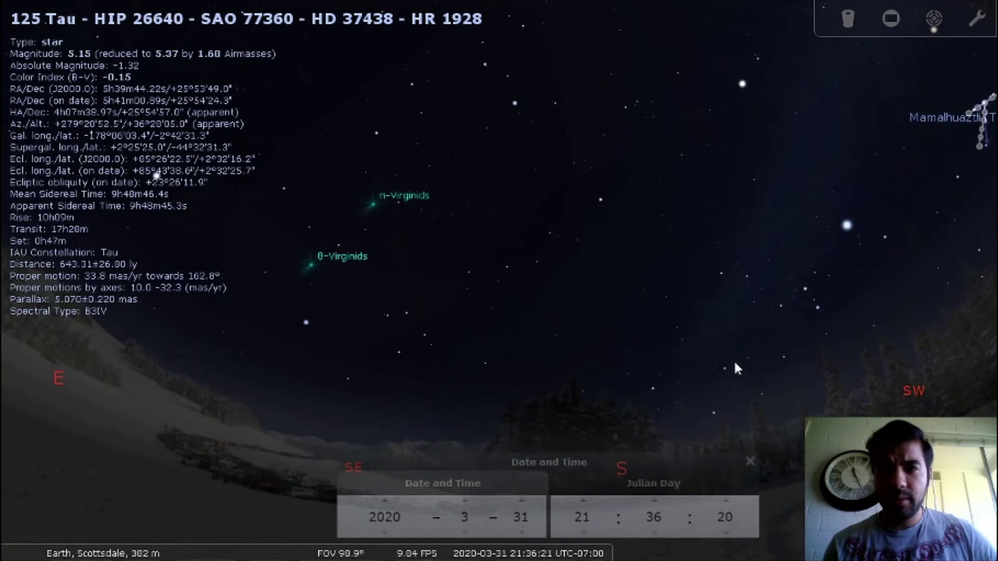
{"action": "left_click_drag", "start_coordinate": [734, 359], "coordinate": [479, 414]}
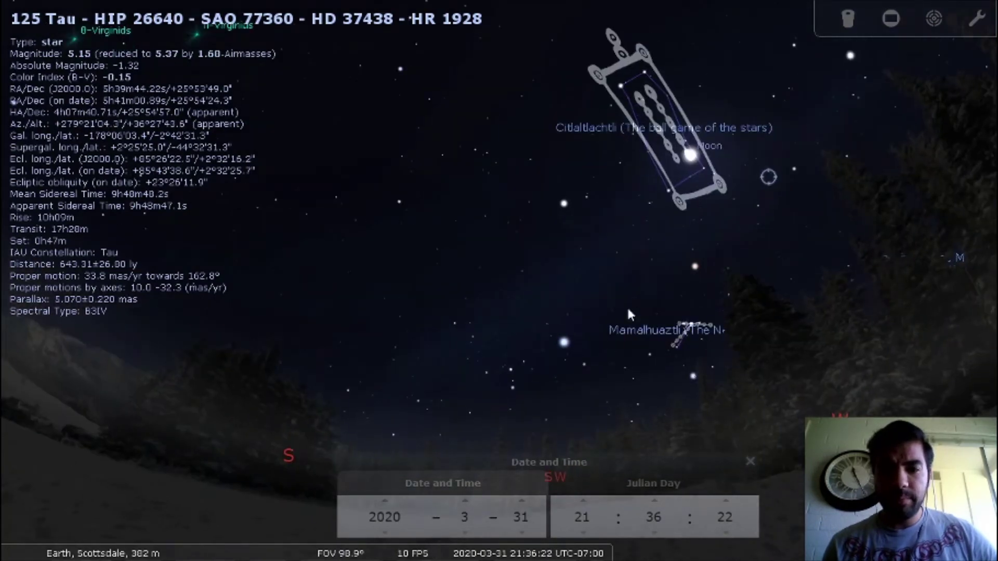
{"action": "left_click_drag", "start_coordinate": [629, 314], "coordinate": [874, 317]}
{"action": "left_click_drag", "start_coordinate": [540, 283], "coordinate": [716, 285]}
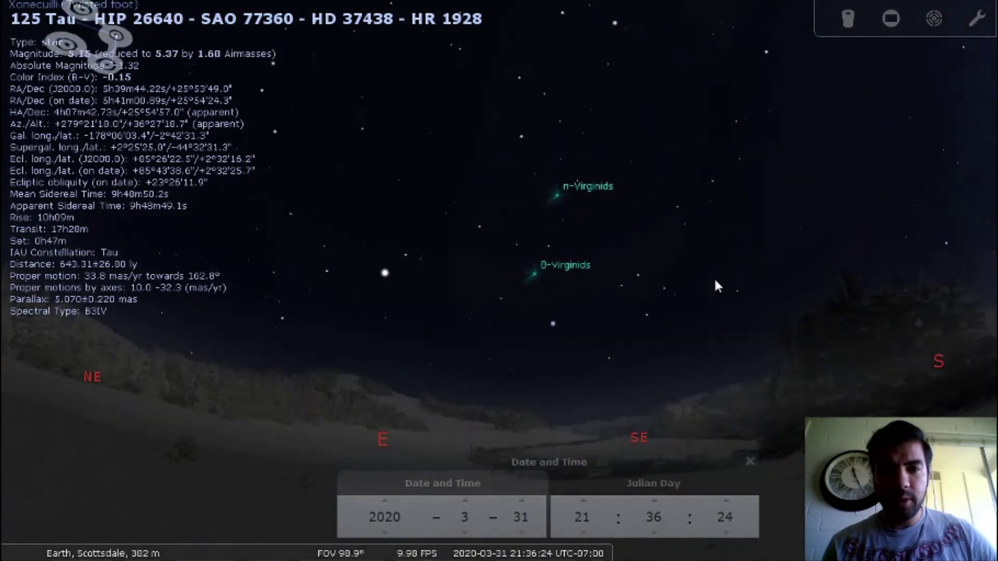
{"action": "left_click_drag", "start_coordinate": [613, 299], "coordinate": [926, 353]}
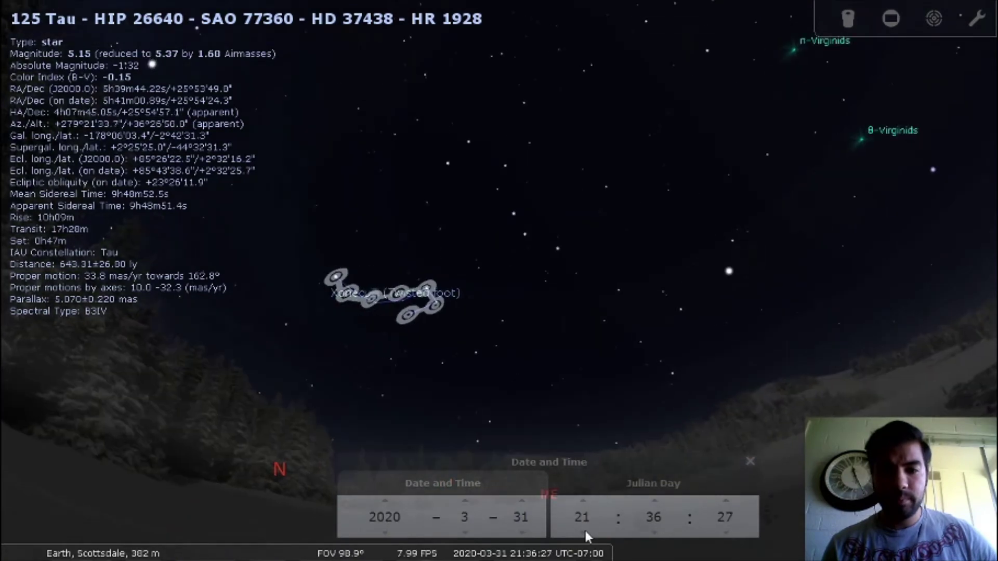
Step: Advance the simulation hour by hour to hour 7 on 2020-04-01 while facing Xonecuilli in the north
{"action": "left_click", "coordinate": [582, 500]}
{"action": "left_click", "coordinate": [582, 501]}
{"action": "left_click", "coordinate": [583, 500]}
{"action": "left_click", "coordinate": [583, 501]}
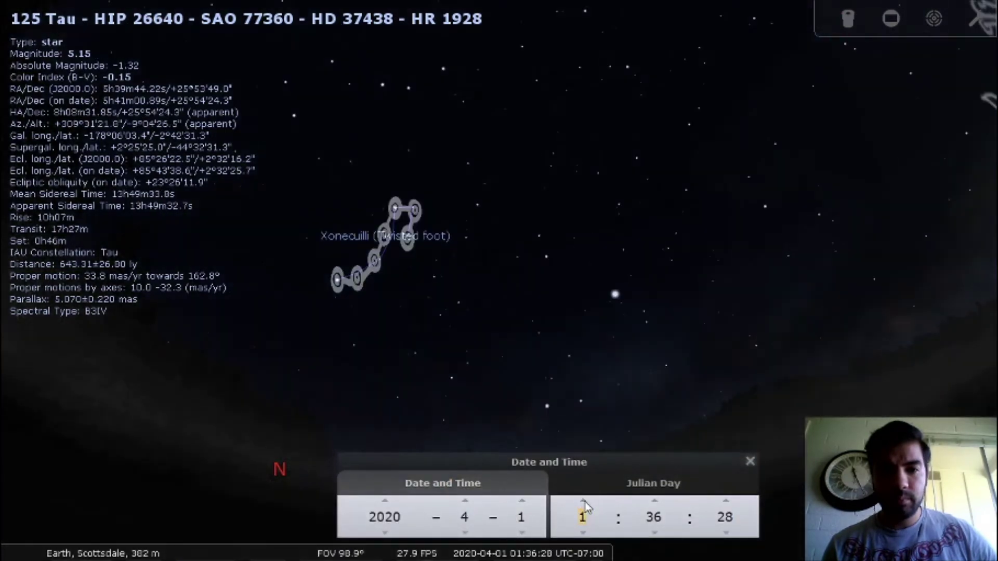
{"action": "left_click", "coordinate": [582, 501]}
{"action": "left_click", "coordinate": [583, 501]}
{"action": "left_click", "coordinate": [583, 501]}
{"action": "left_click", "coordinate": [583, 500]}
{"action": "left_click", "coordinate": [583, 501]}
{"action": "left_click", "coordinate": [583, 501]}
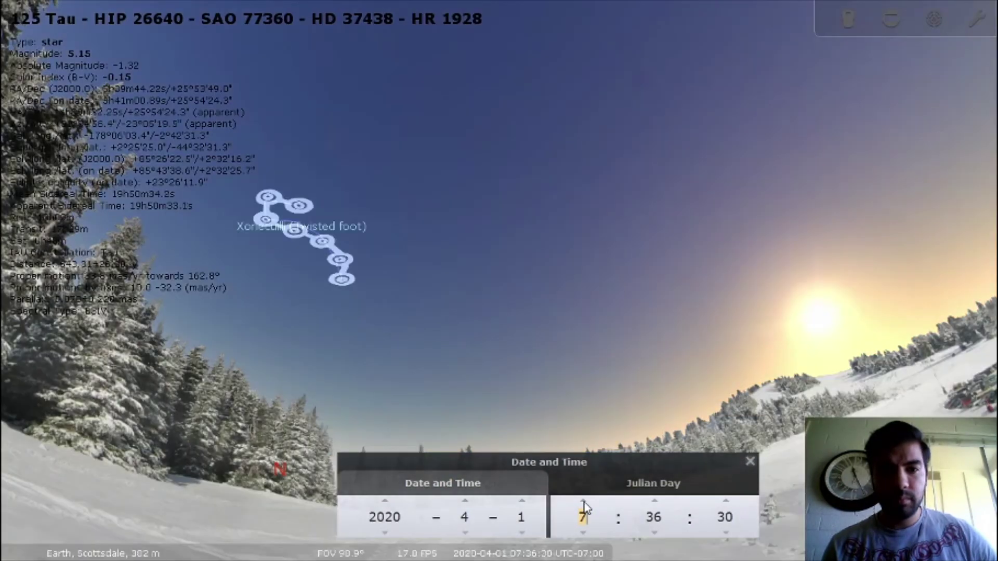
Step: Move the simulation back hour by hour to hour 17 on 2020-03-31
{"action": "double_click", "coordinate": [583, 533]}
{"action": "double_click", "coordinate": [583, 533]}
{"action": "left_click", "coordinate": [583, 533]}
{"action": "double_click", "coordinate": [583, 533]}
{"action": "left_click", "coordinate": [582, 533]}
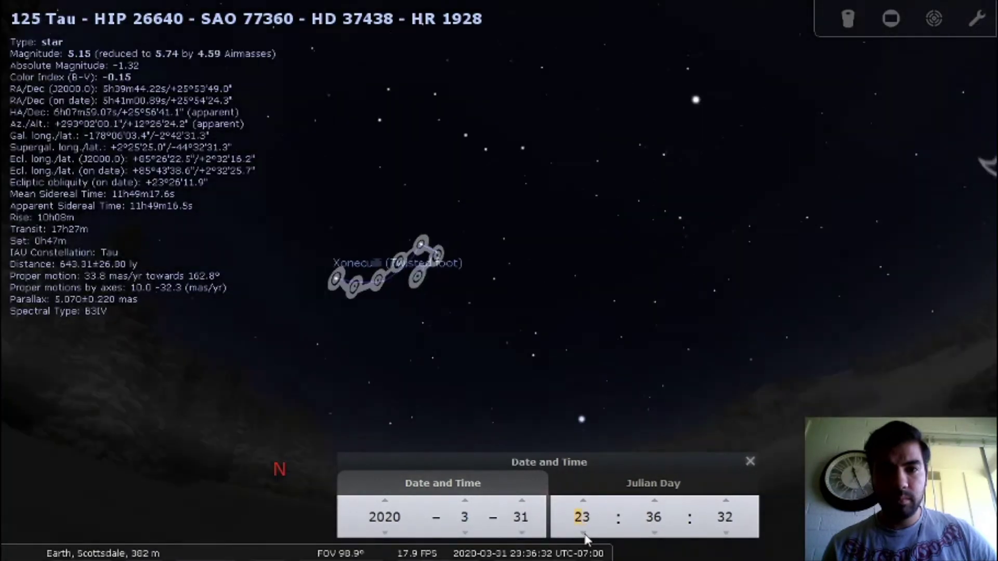
{"action": "double_click", "coordinate": [583, 533]}
{"action": "left_click", "coordinate": [583, 533]}
{"action": "double_click", "coordinate": [583, 533]}
{"action": "left_click", "coordinate": [582, 533]}
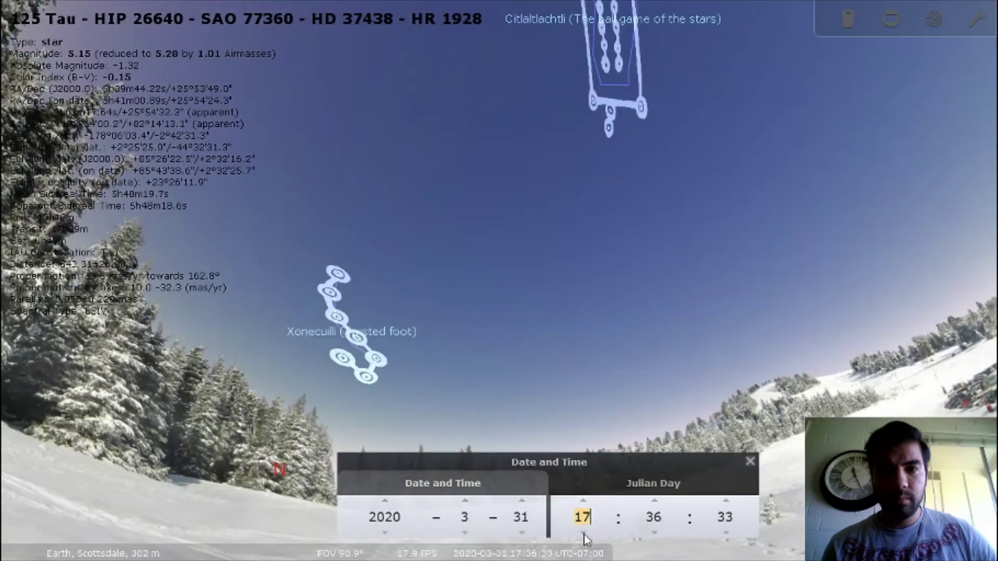
Step: Advance the simulation hour by hour to hour 0 on 2020-04-01
{"action": "left_click", "coordinate": [583, 501]}
{"action": "left_click", "coordinate": [583, 501]}
{"action": "left_click", "coordinate": [582, 501]}
{"action": "left_click", "coordinate": [583, 501]}
{"action": "left_click", "coordinate": [583, 500]}
{"action": "left_click", "coordinate": [582, 500]}
{"action": "left_click", "coordinate": [583, 501]}
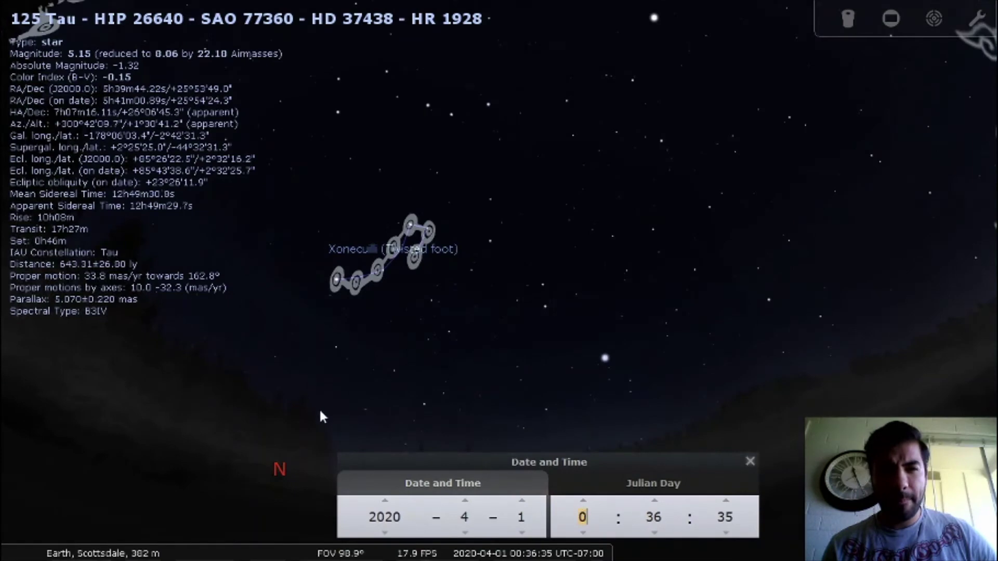
Step: Look over the midnight sky between the western horizon and Xonecuilli in the north
{"action": "left_click_drag", "start_coordinate": [320, 416], "coordinate": [432, 307]}
{"action": "left_click", "coordinate": [432, 307]}
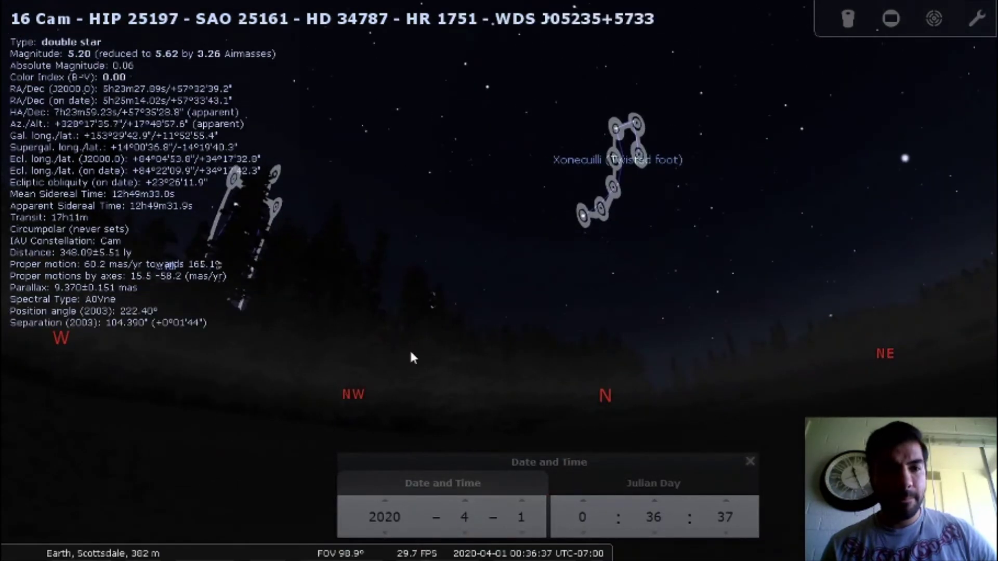
{"action": "left_click", "coordinate": [323, 387]}
{"action": "left_click", "coordinate": [288, 418]}
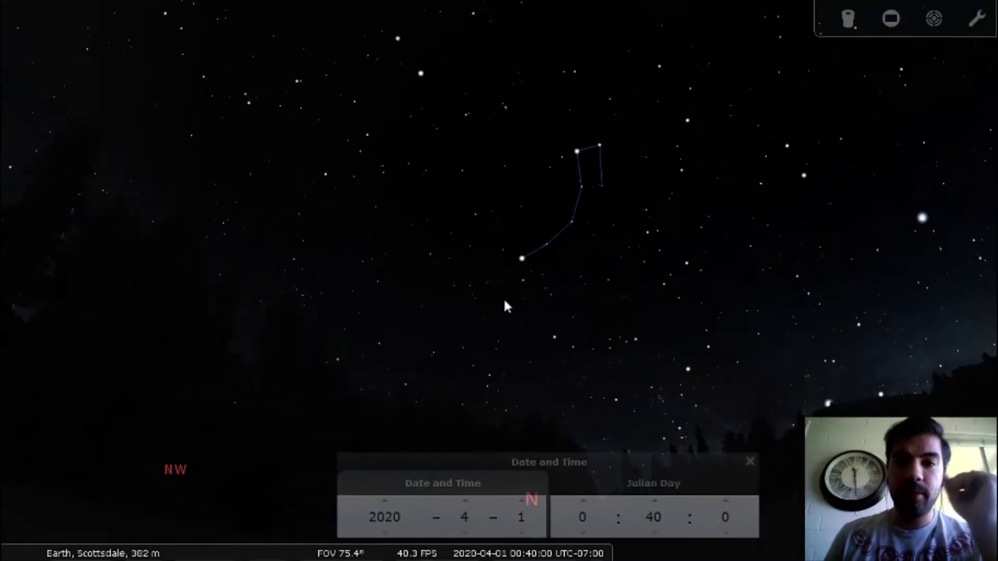
Step: Show the star information for Polaris (α UMi) and for ζ1 Lyr in the northeast, and clear the selection
{"action": "left_click", "coordinate": [479, 261]}
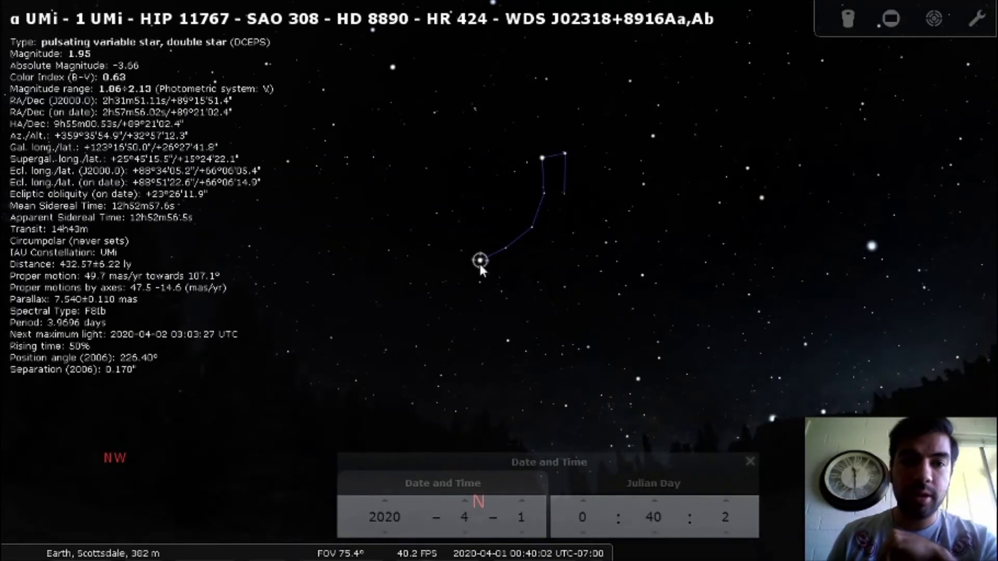
{"action": "left_click", "coordinate": [832, 246]}
{"action": "left_click", "coordinate": [753, 261]}
{"action": "left_click", "coordinate": [885, 265]}
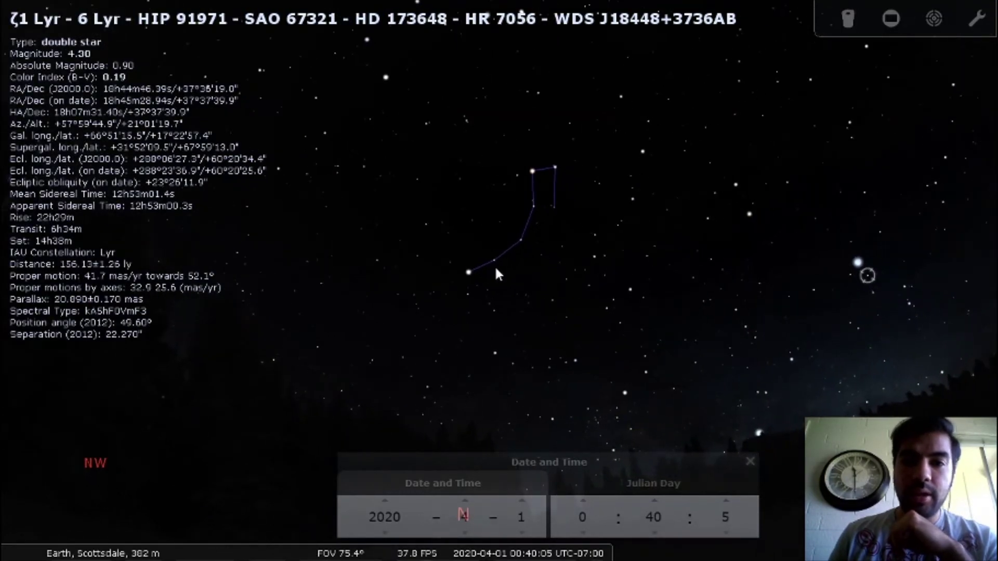
{"action": "right_click", "coordinate": [563, 308]}
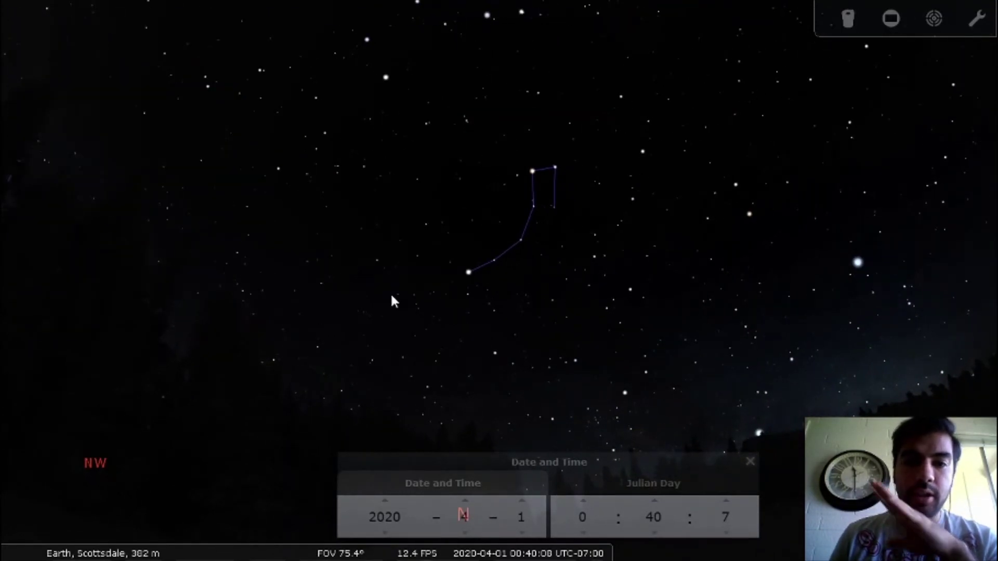
Step: Bring the constellation containing Polaris back above the north point and turn on the constellation labels
{"action": "left_click_drag", "start_coordinate": [638, 301], "coordinate": [498, 386]}
{"action": "left_click_drag", "start_coordinate": [715, 304], "coordinate": [679, 274]}
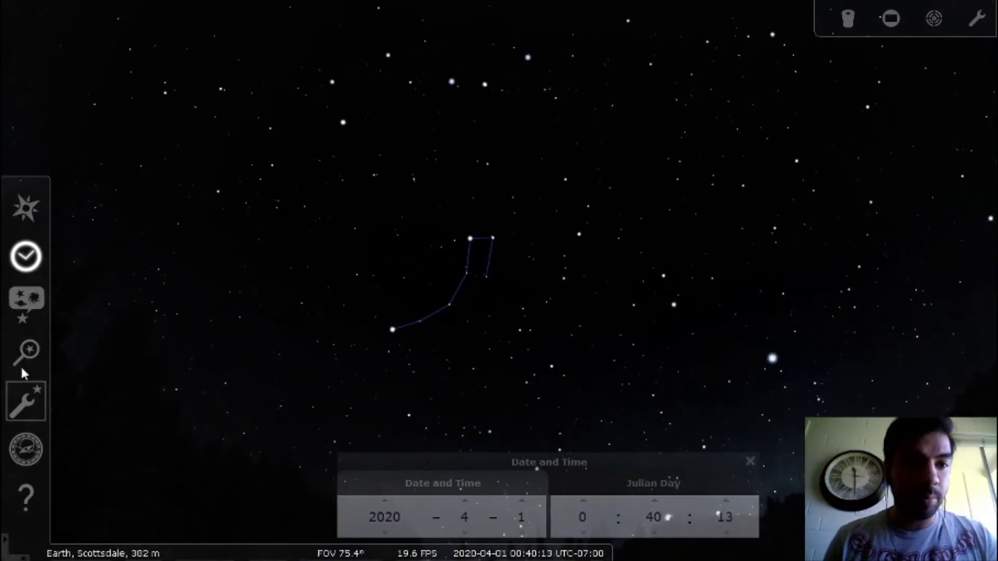
{"action": "left_click_drag", "start_coordinate": [471, 346], "coordinate": [595, 231]}
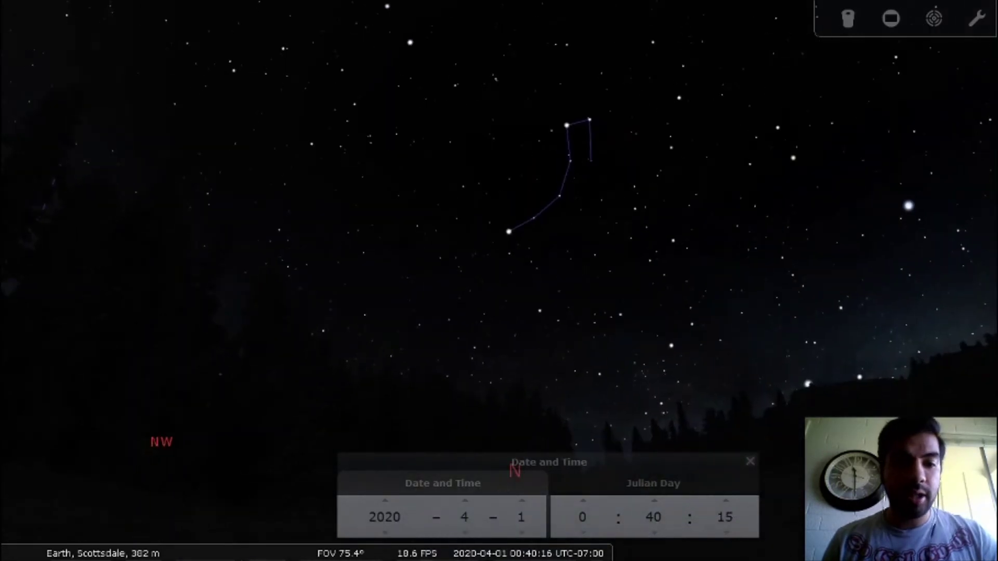
{"action": "mouse_move", "coordinate": [141, 542]}
{"action": "left_click", "coordinate": [82, 547]}
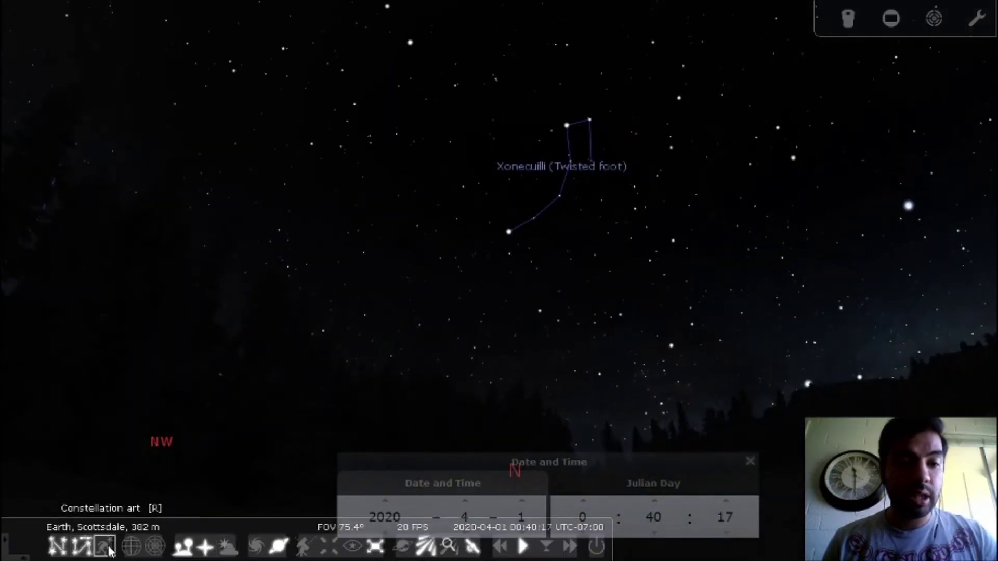
Step: Turn on the constellation art and look over the Aztec figures from the northwest round to the southeast
{"action": "left_click", "coordinate": [104, 547]}
{"action": "left_click_drag", "start_coordinate": [624, 340], "coordinate": [848, 323]}
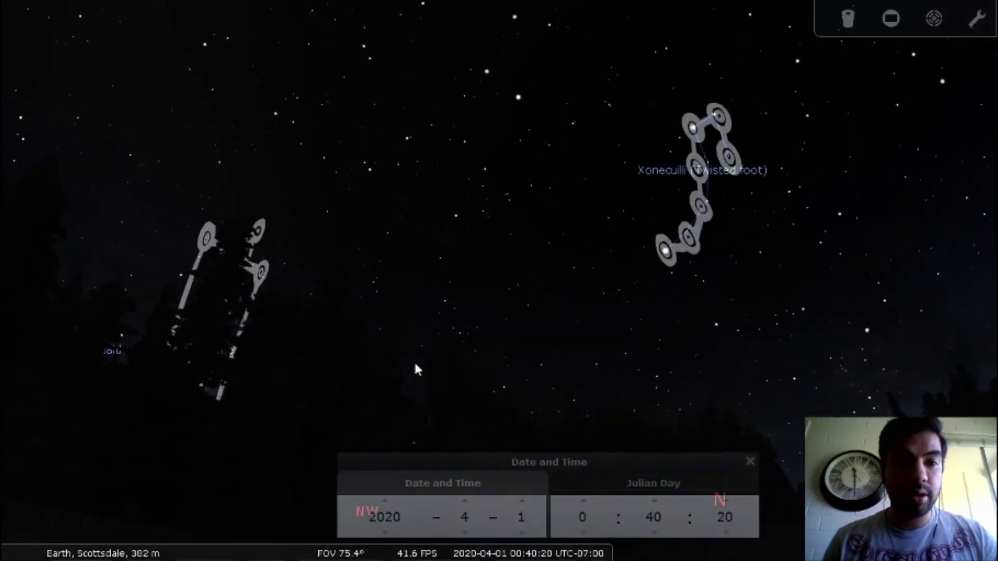
{"action": "left_click_drag", "start_coordinate": [414, 364], "coordinate": [271, 389]}
{"action": "left_click_drag", "start_coordinate": [747, 353], "coordinate": [460, 406]}
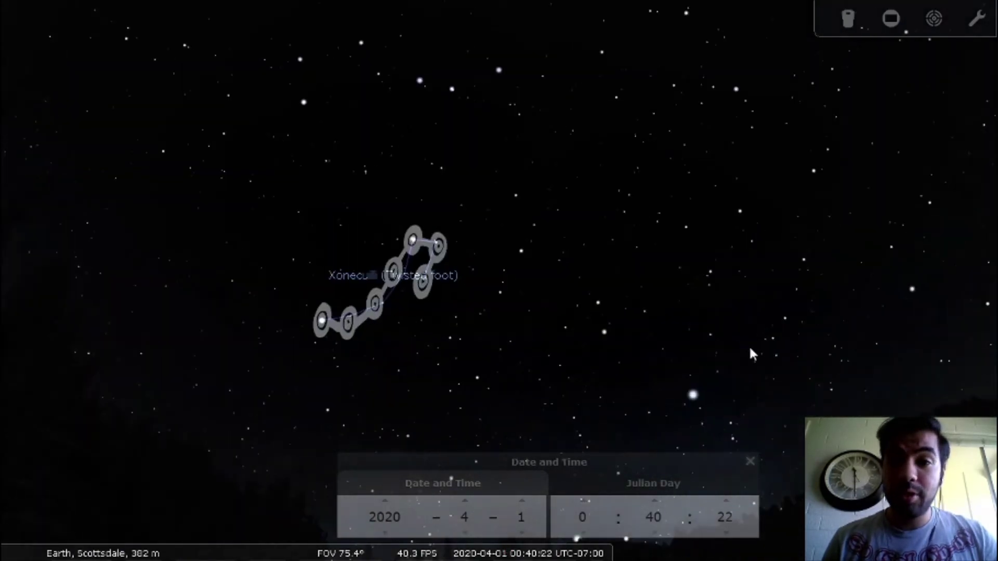
{"action": "left_click_drag", "start_coordinate": [780, 349], "coordinate": [637, 266]}
Step: Change the sky culture from Aztec to Western in the starlore settings and close the View window
{"action": "mouse_move", "coordinate": [409, 536]}
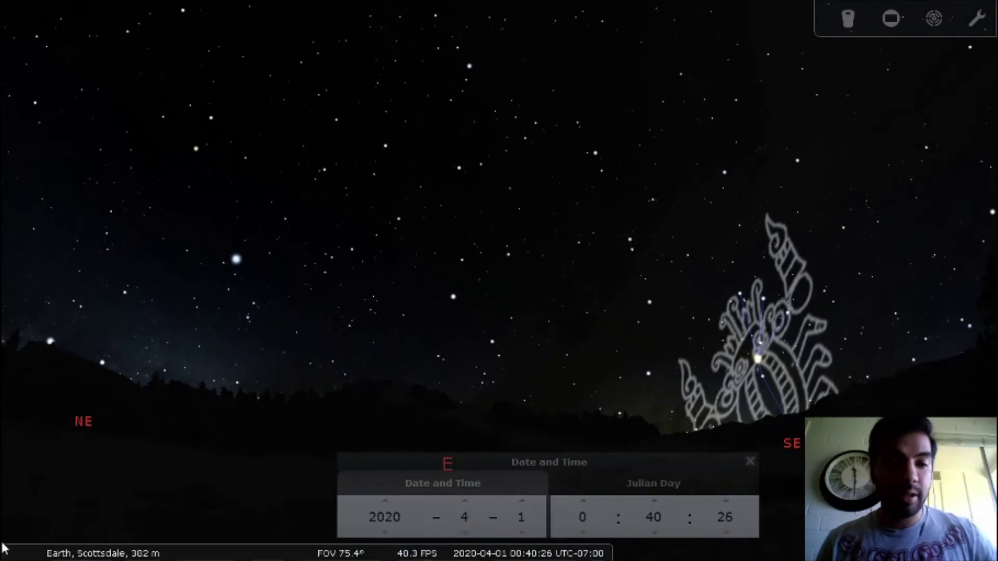
{"action": "mouse_move", "coordinate": [2, 468]}
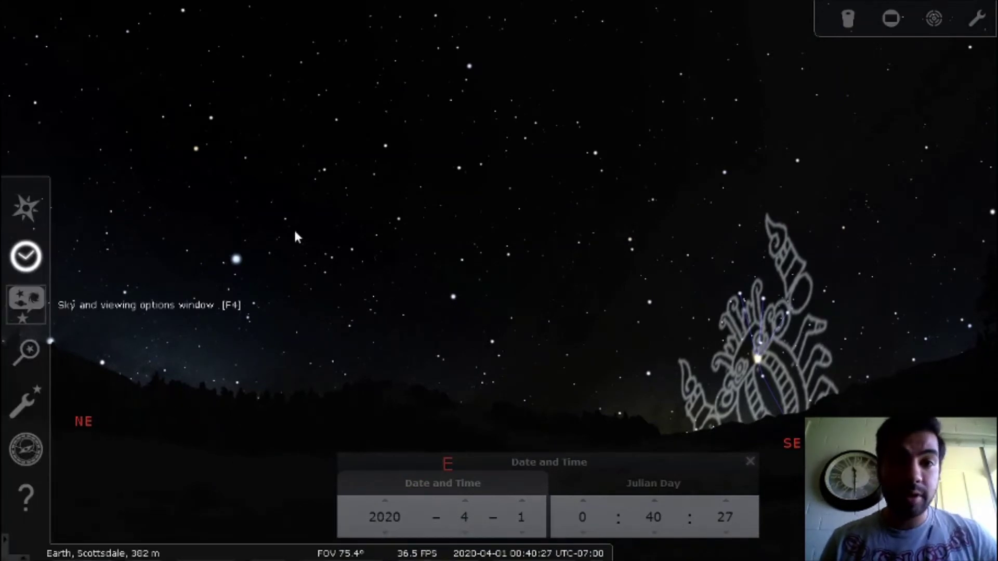
{"action": "left_click", "coordinate": [36, 304]}
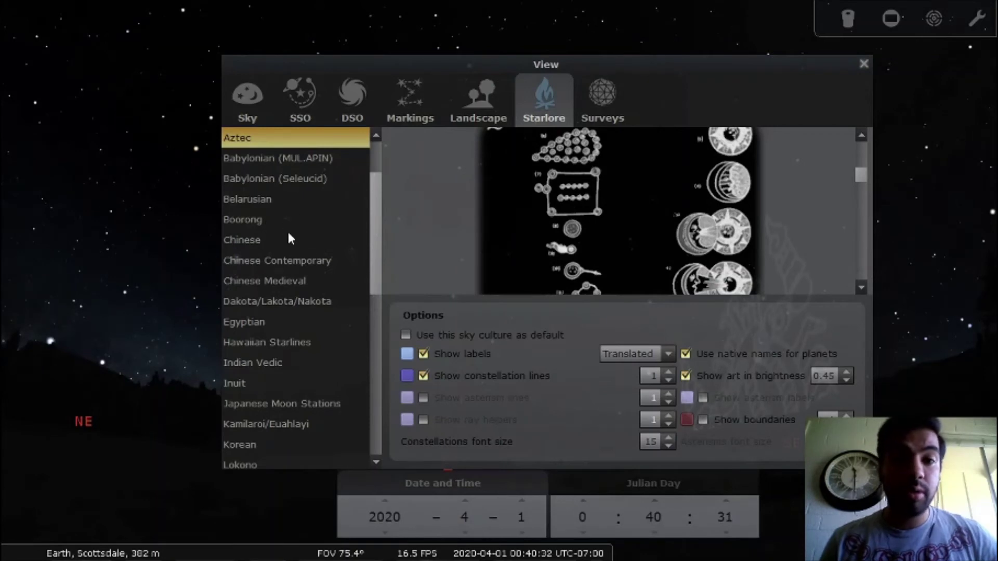
{"action": "scroll", "coordinate": [291, 239], "scroll_direction": "down", "scroll_amount": 3}
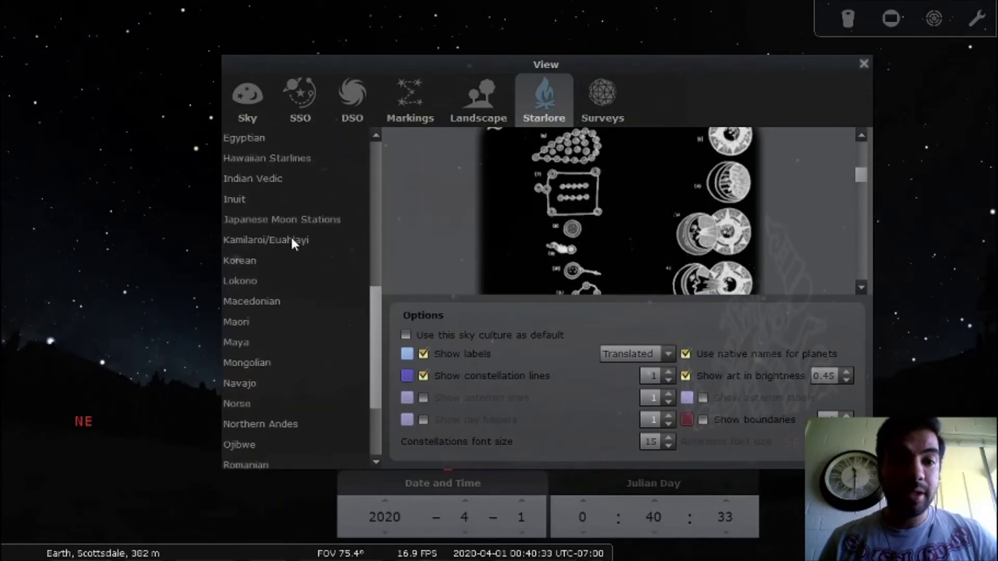
{"action": "scroll", "coordinate": [292, 243], "scroll_direction": "up", "scroll_amount": 5}
{"action": "scroll", "coordinate": [291, 263], "scroll_direction": "down", "scroll_amount": 9}
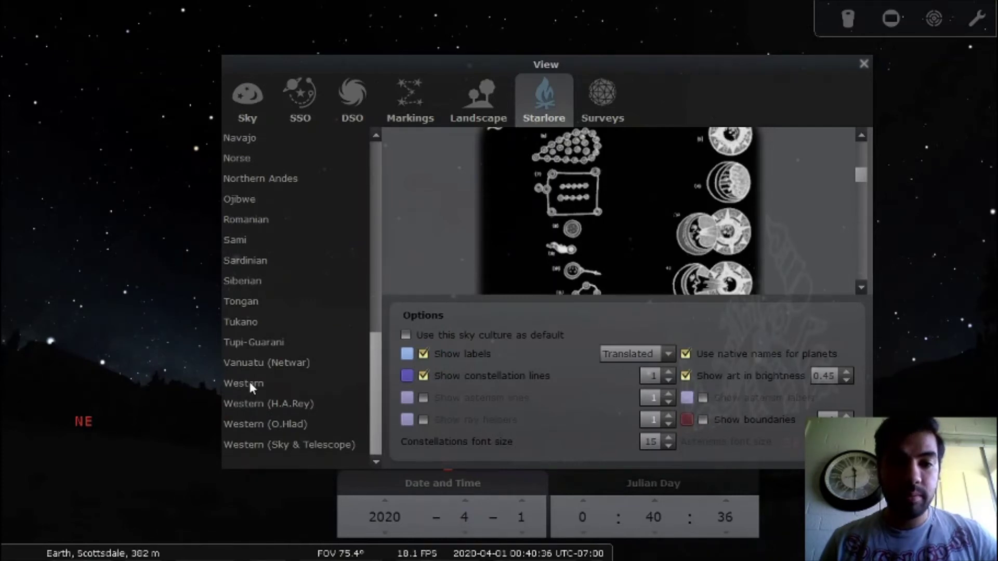
{"action": "left_click", "coordinate": [250, 383]}
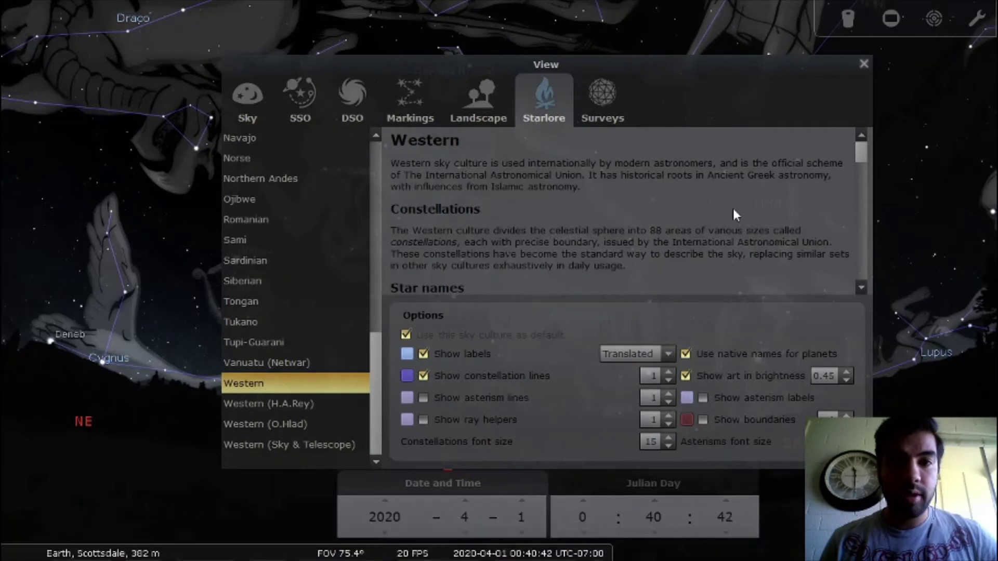
{"action": "left_click", "coordinate": [863, 63]}
Step: Examine the Western constellation art around Ursa Major and Ursa Minor, following it down to Polaris above the northern horizon
{"action": "left_click_drag", "start_coordinate": [311, 371], "coordinate": [713, 230]}
{"action": "left_click_drag", "start_coordinate": [373, 262], "coordinate": [785, 367]}
{"action": "left_click_drag", "start_coordinate": [649, 333], "coordinate": [745, 329]}
{"action": "left_click_drag", "start_coordinate": [746, 282], "coordinate": [729, 281]}
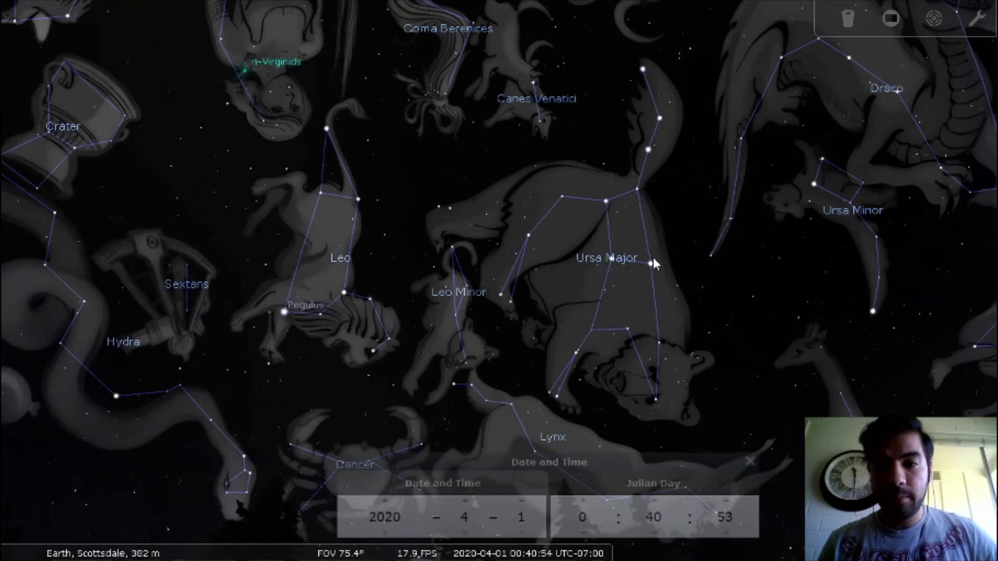
{"action": "left_click_drag", "start_coordinate": [741, 286], "coordinate": [658, 298]}
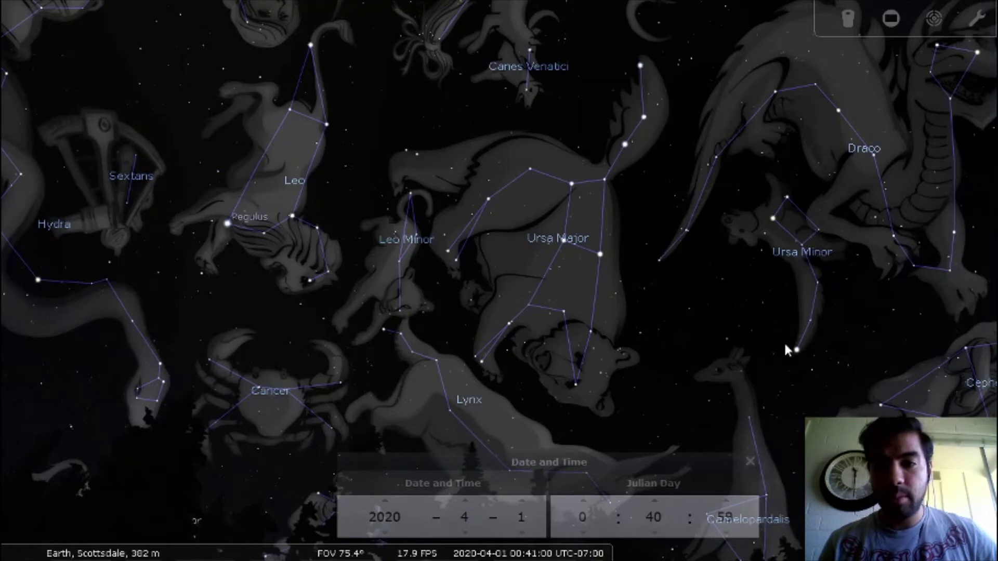
{"action": "left_click_drag", "start_coordinate": [800, 343], "coordinate": [526, 193]}
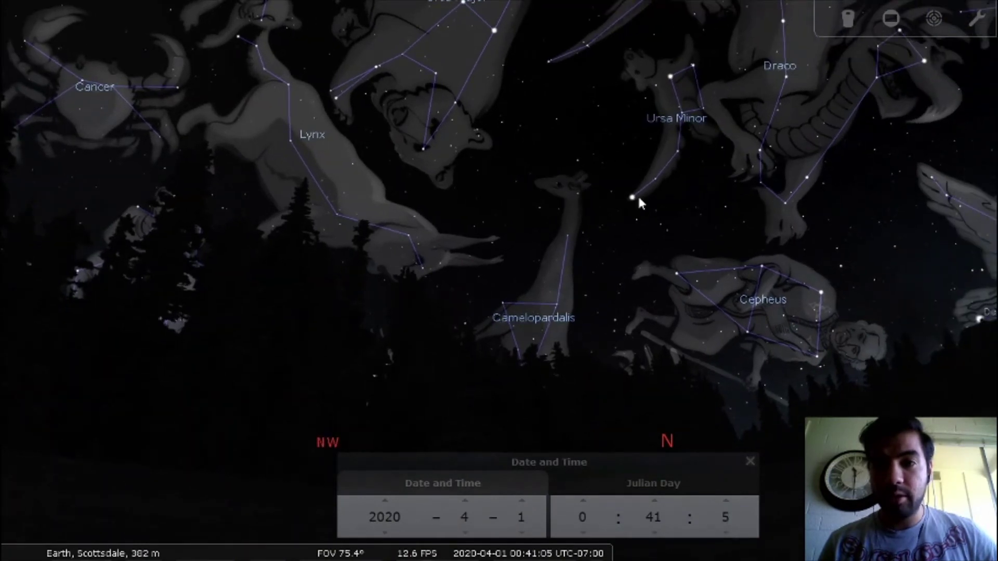
{"action": "left_click_drag", "start_coordinate": [587, 52], "coordinate": [667, 149]}
{"action": "mouse_move", "coordinate": [56, 548]}
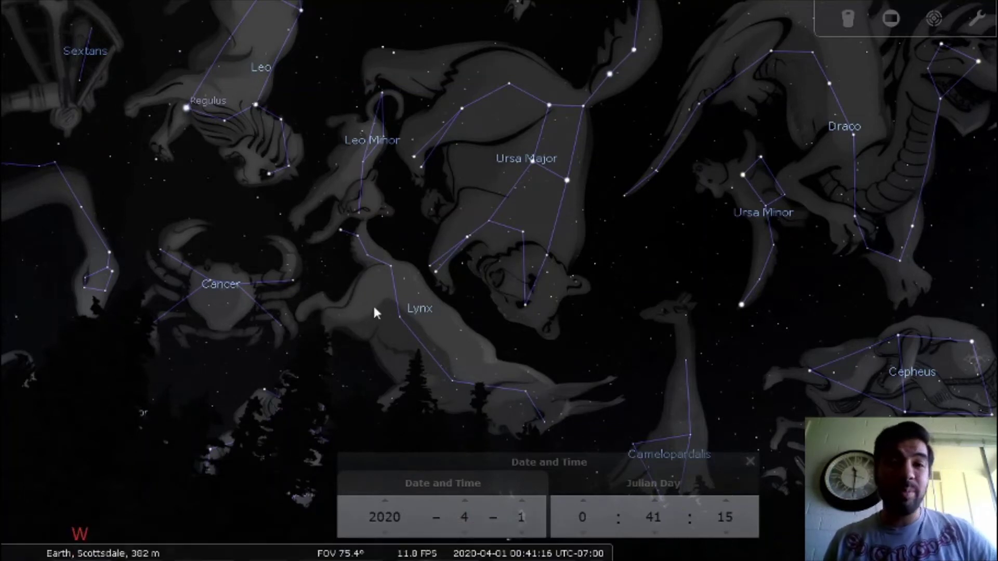
Step: Look over the art of Lynx, Cancer, Leo and Hydra in the west and return to Ursa Minor
{"action": "left_click_drag", "start_coordinate": [374, 311], "coordinate": [457, 312]}
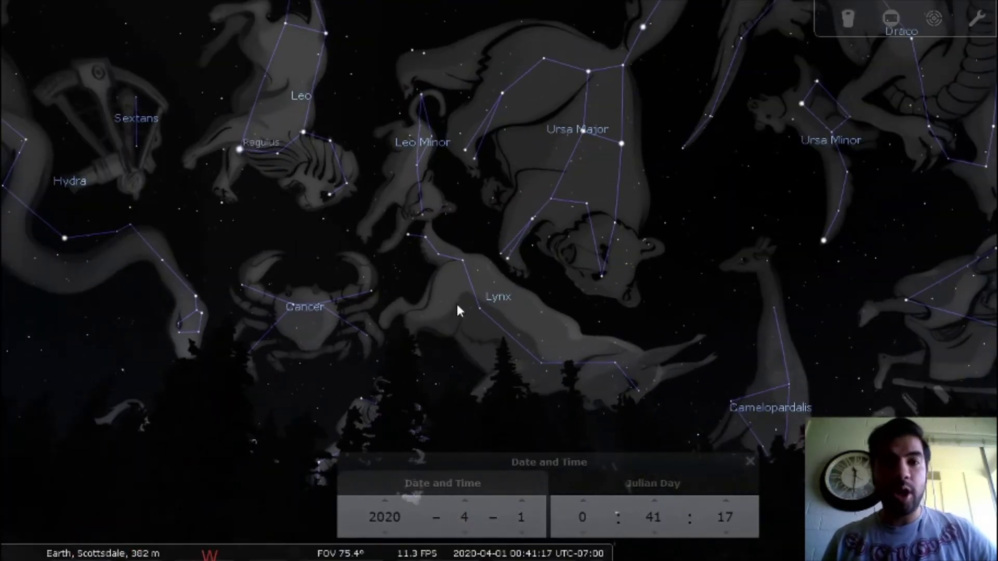
{"action": "left_click_drag", "start_coordinate": [563, 309], "coordinate": [727, 273]}
{"action": "left_click_drag", "start_coordinate": [594, 273], "coordinate": [689, 295]}
{"action": "left_click_drag", "start_coordinate": [275, 323], "coordinate": [308, 411]}
{"action": "left_click_drag", "start_coordinate": [645, 335], "coordinate": [519, 283]}
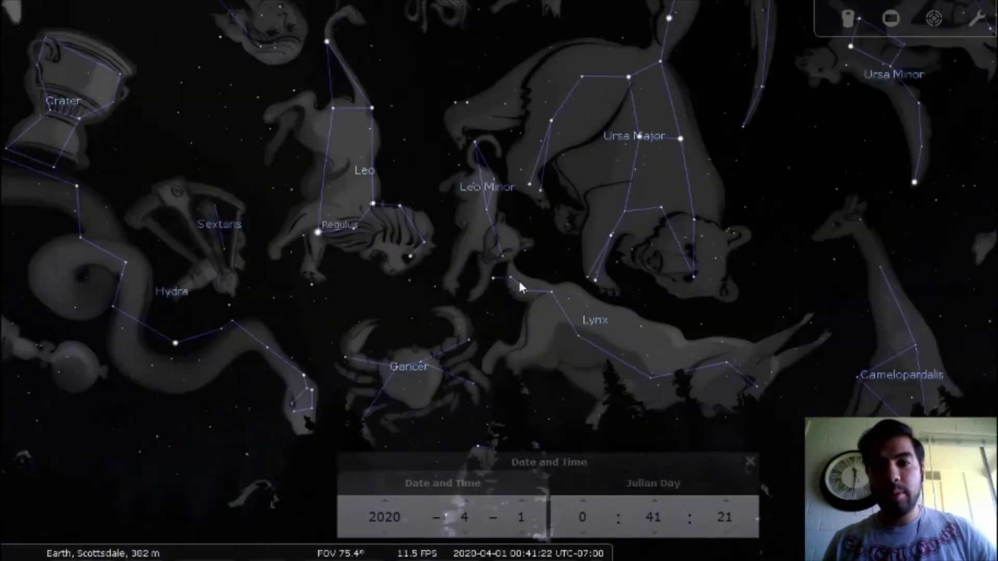
{"action": "left_click_drag", "start_coordinate": [650, 305], "coordinate": [462, 254]}
{"action": "left_click_drag", "start_coordinate": [648, 315], "coordinate": [592, 383]}
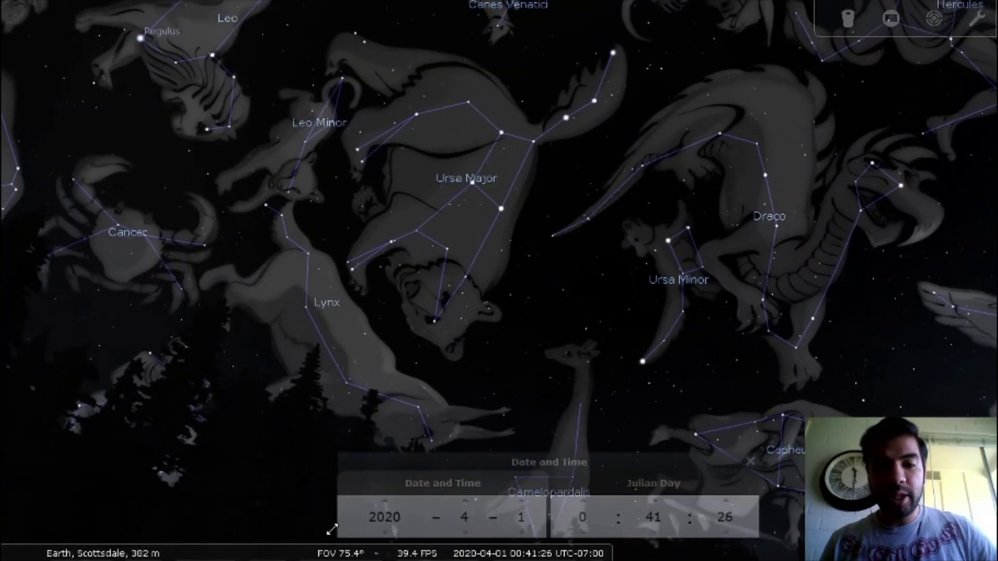
Step: Turn off the constellation lines, labels and art, and turn only the lines and labels back on
{"action": "left_click", "coordinate": [57, 548]}
{"action": "left_click", "coordinate": [81, 547]}
{"action": "left_click", "coordinate": [104, 547]}
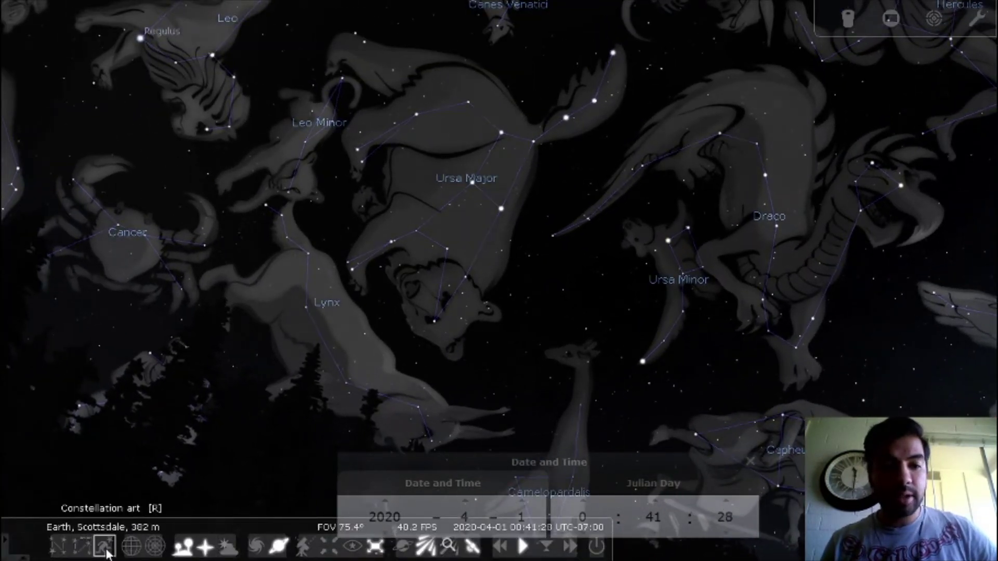
{"action": "left_click_drag", "start_coordinate": [750, 388], "coordinate": [724, 370]}
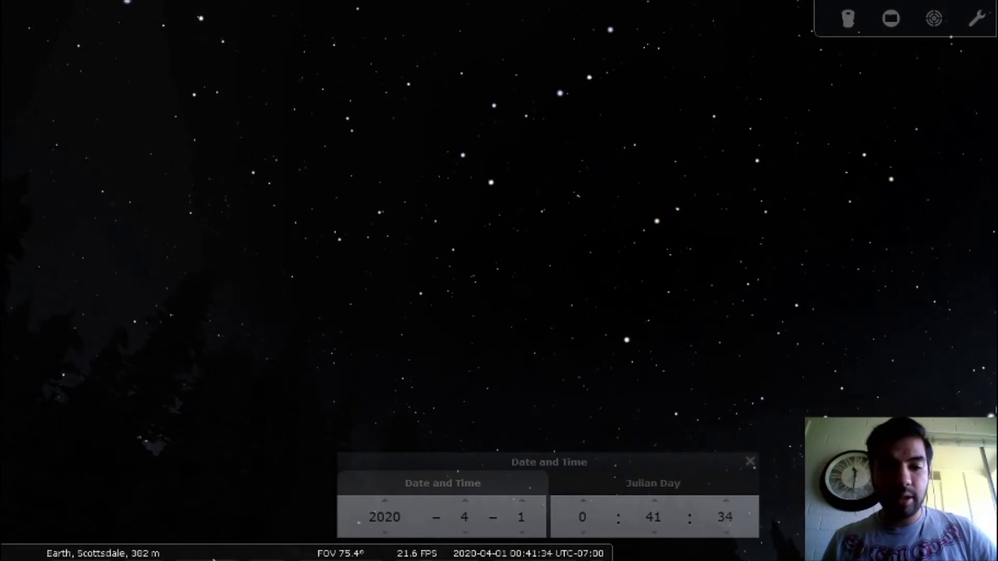
{"action": "mouse_move", "coordinate": [114, 545]}
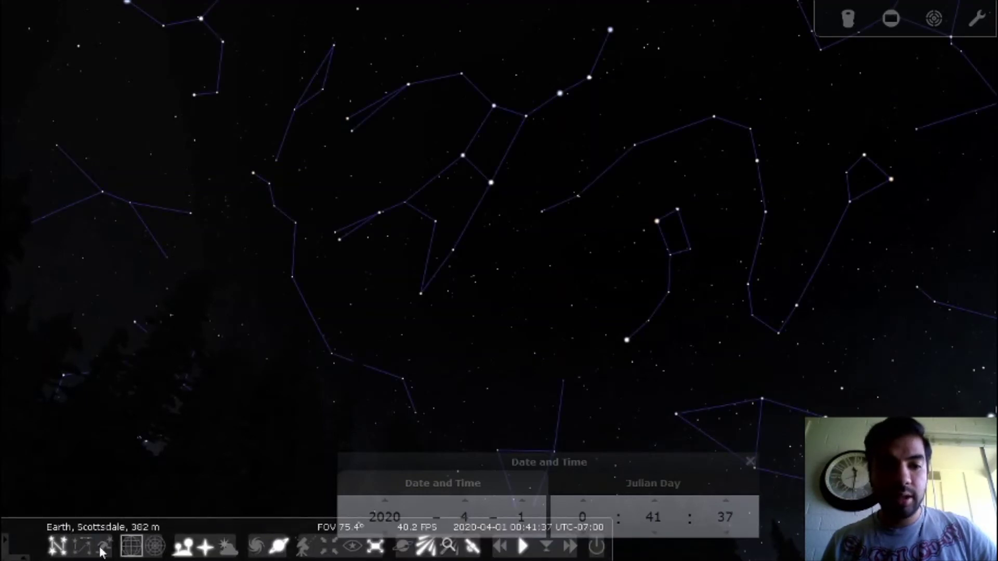
{"action": "left_click", "coordinate": [76, 552]}
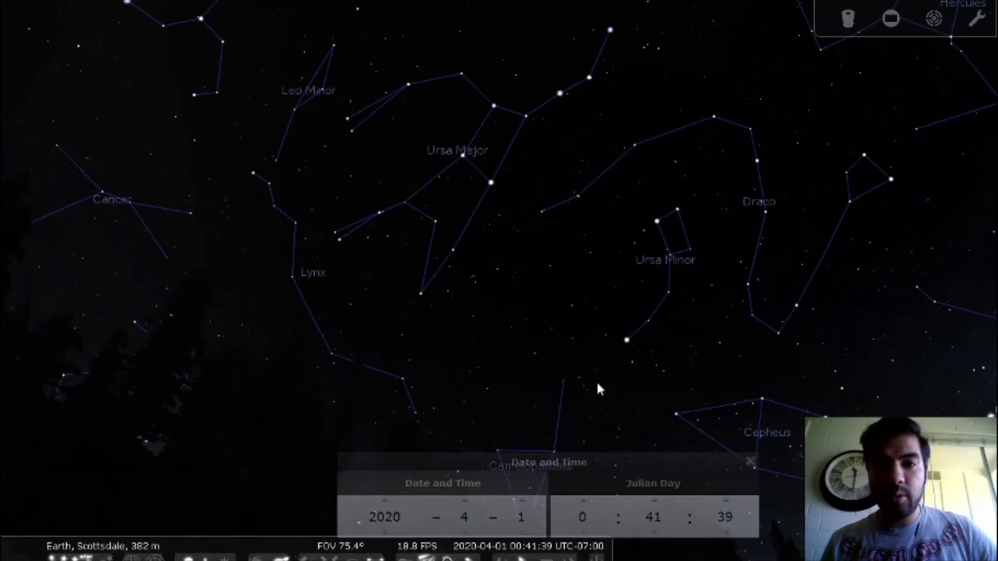
Step: Examine the labelled line figures of Ursa Major, Ursa Minor, Draco, Cepheus and Camelopardalis in the northern sky
{"action": "left_click_drag", "start_coordinate": [598, 390], "coordinate": [619, 326]}
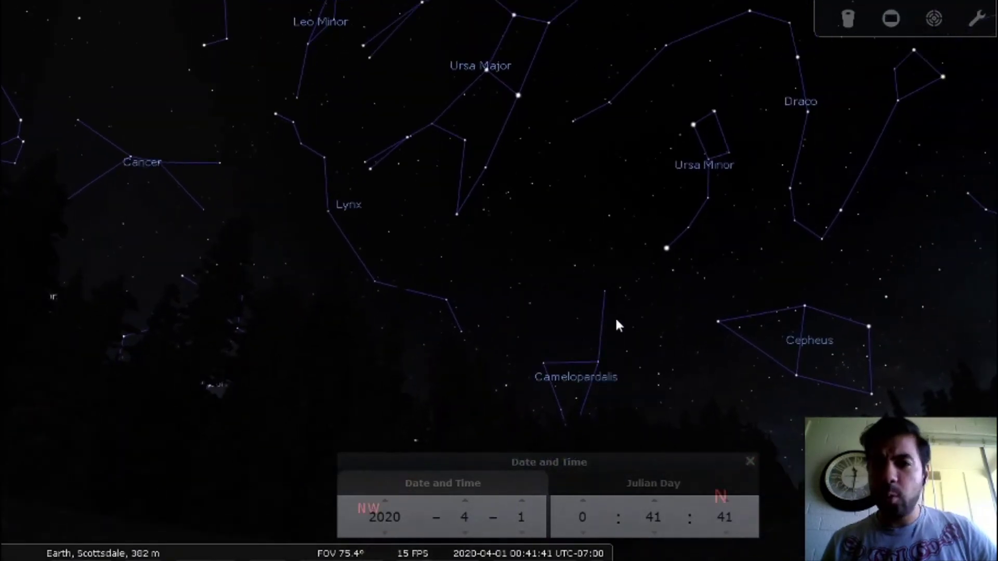
{"action": "left_click_drag", "start_coordinate": [549, 196], "coordinate": [542, 257]}
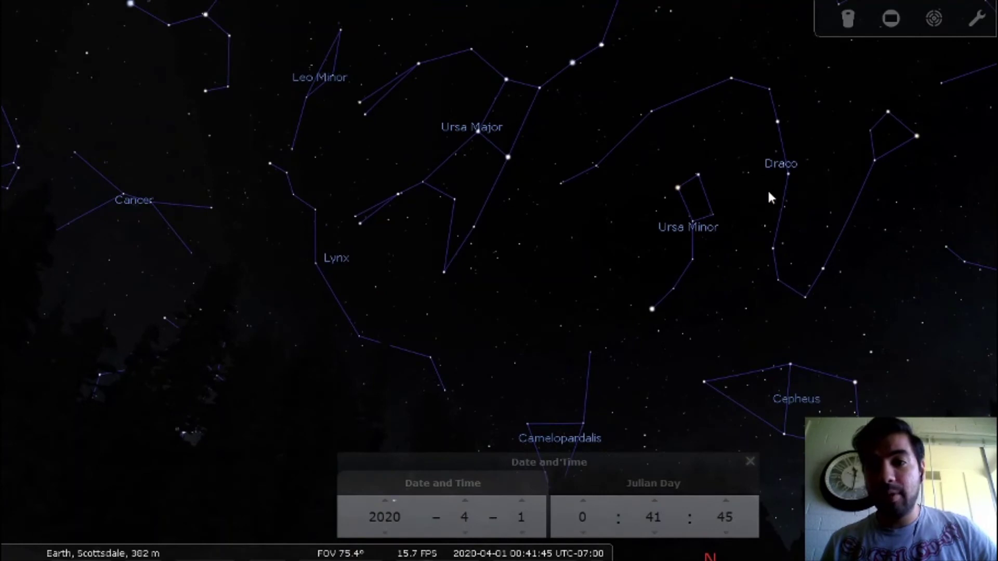
{"action": "left_click_drag", "start_coordinate": [774, 302], "coordinate": [729, 250]}
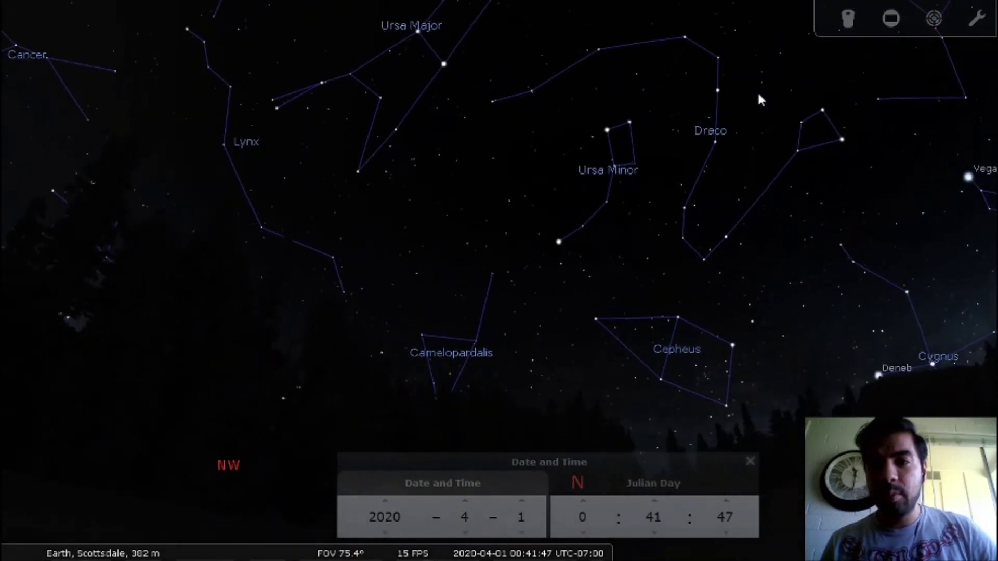
{"action": "left_click_drag", "start_coordinate": [507, 115], "coordinate": [410, 183]}
{"action": "left_click_drag", "start_coordinate": [760, 255], "coordinate": [658, 301]}
{"action": "left_click_drag", "start_coordinate": [766, 295], "coordinate": [575, 317]}
{"action": "left_click_drag", "start_coordinate": [704, 192], "coordinate": [681, 243]}
{"action": "left_click_drag", "start_coordinate": [228, 156], "coordinate": [671, 218]}
{"action": "left_click_drag", "start_coordinate": [385, 343], "coordinate": [436, 312]}
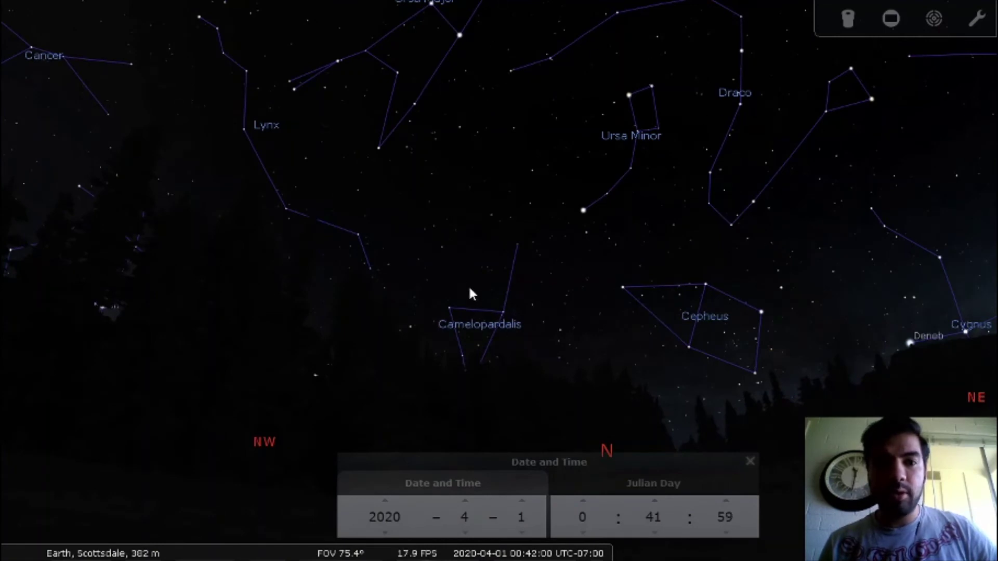
{"action": "left_click_drag", "start_coordinate": [469, 289], "coordinate": [470, 315]}
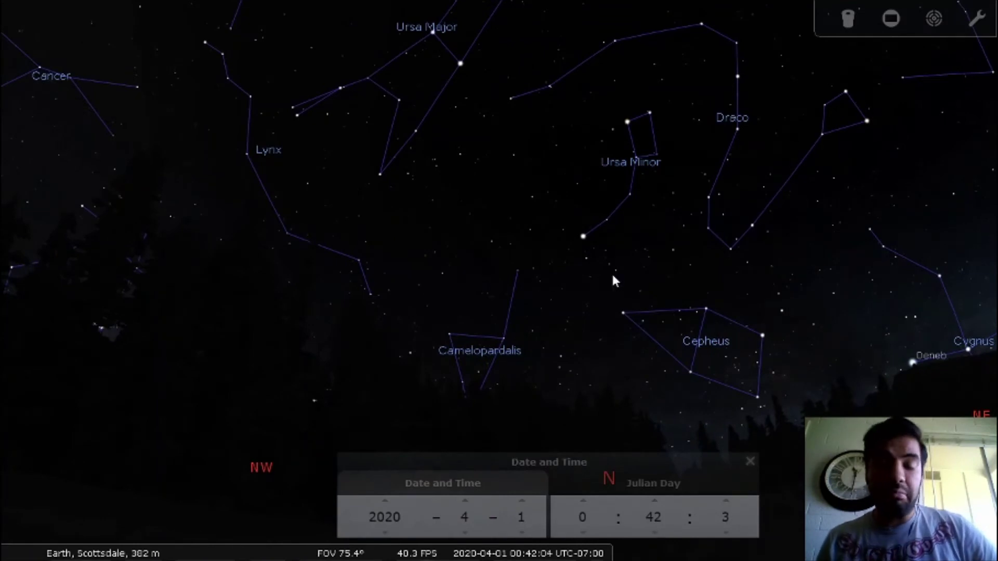
Step: Follow the constellations from Draco through Hercules, Ophiuchus, Libra and Virgo round to Leo and Cancer in the west
{"action": "left_click_drag", "start_coordinate": [815, 217], "coordinate": [396, 316]}
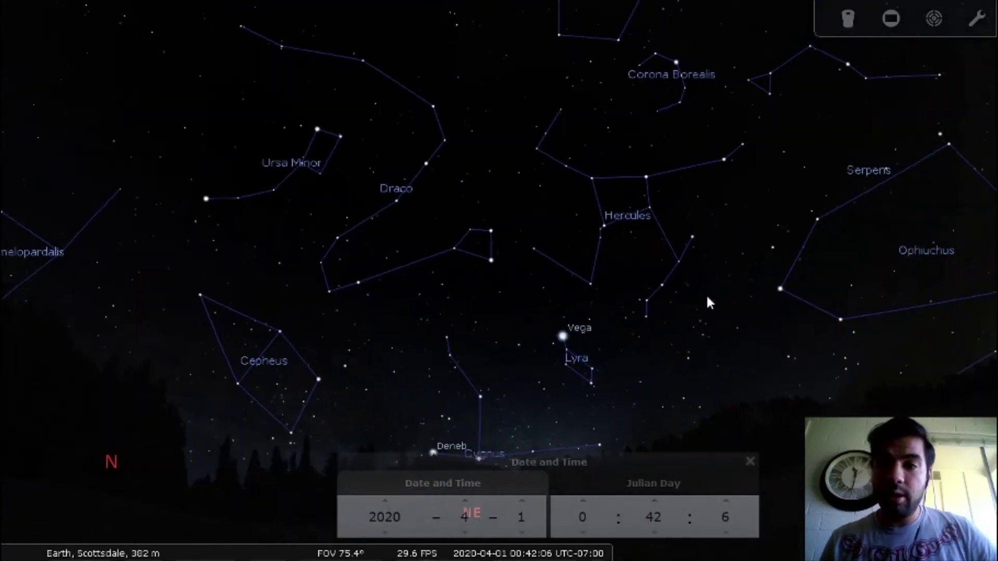
{"action": "left_click_drag", "start_coordinate": [832, 203], "coordinate": [541, 314]}
{"action": "left_click_drag", "start_coordinate": [731, 325], "coordinate": [673, 124]}
{"action": "left_click_drag", "start_coordinate": [594, 375], "coordinate": [587, 317]}
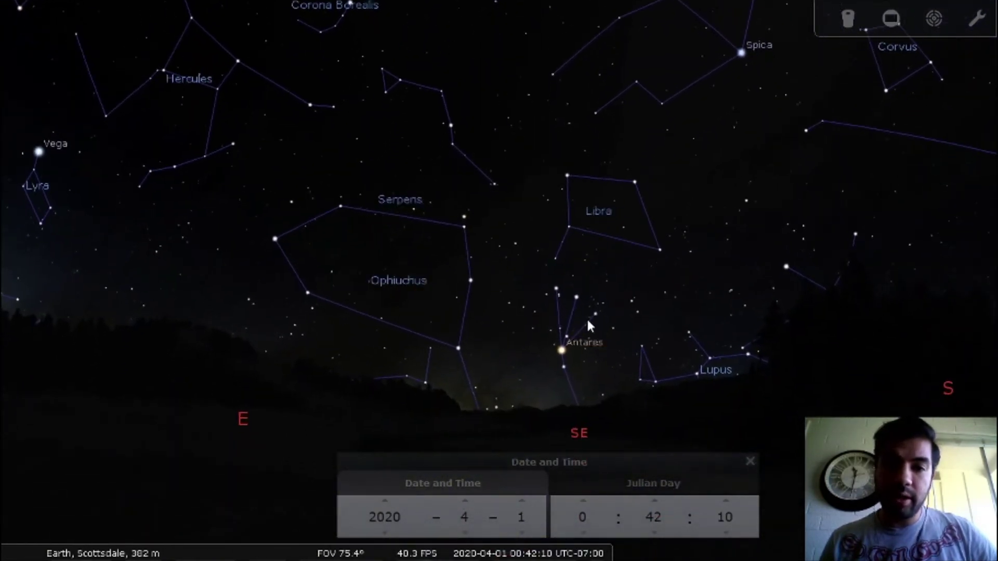
{"action": "left_click_drag", "start_coordinate": [680, 155], "coordinate": [654, 255]}
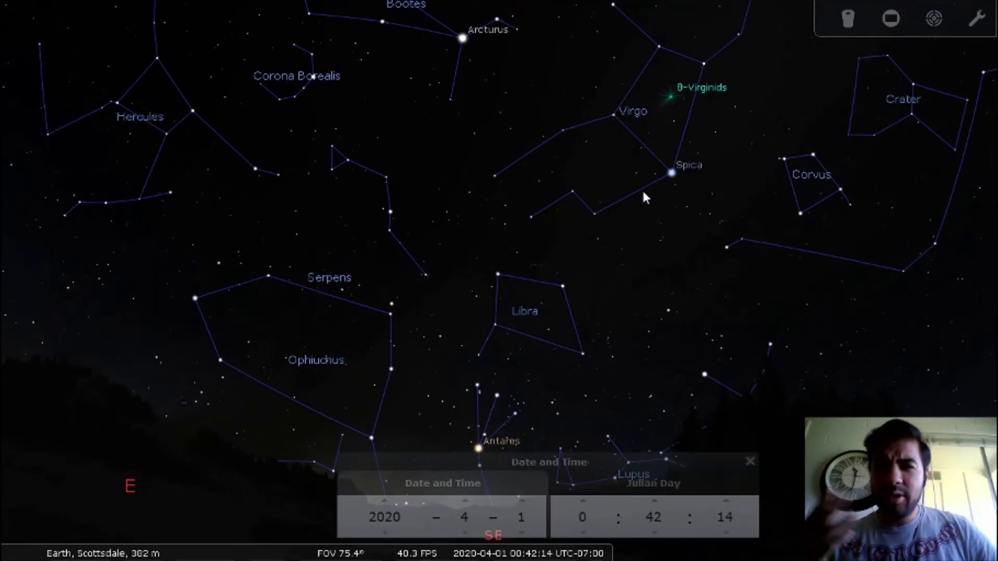
{"action": "left_click_drag", "start_coordinate": [645, 197], "coordinate": [539, 252]}
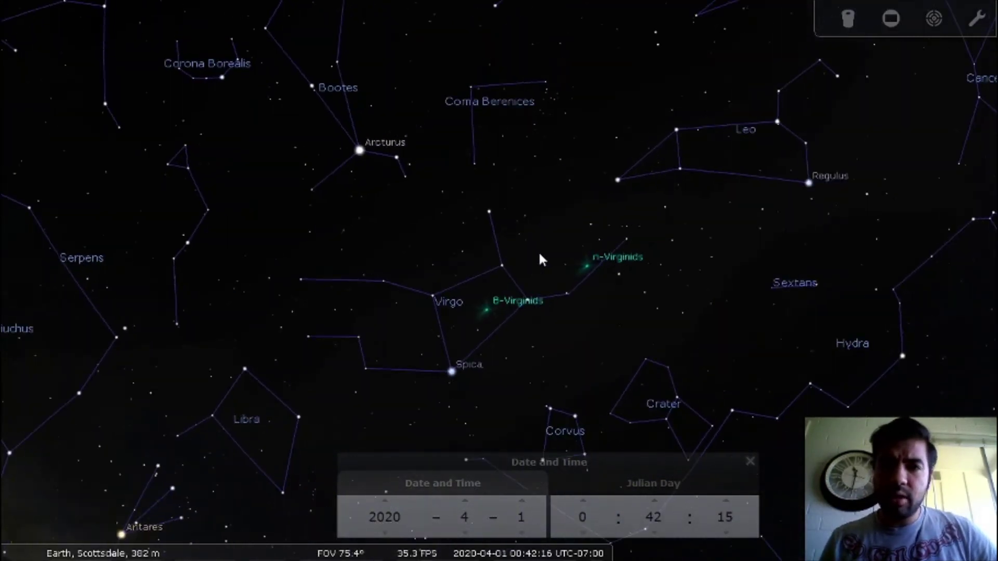
{"action": "left_click_drag", "start_coordinate": [684, 175], "coordinate": [534, 256]}
{"action": "mouse_move", "coordinate": [640, 267]}
{"action": "left_mouse_down"}
{"action": "mouse_move", "coordinate": [506, 306]}
{"action": "mouse_move", "coordinate": [457, 208]}
{"action": "left_mouse_up"}
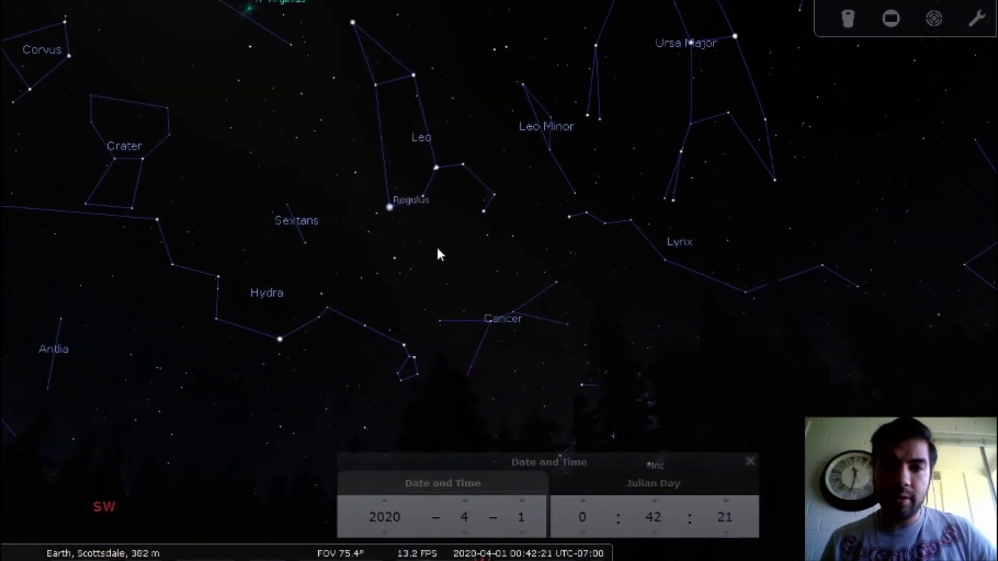
Step: Trace the constellations back from Leo past Virgo and the eastern horizon to Ursa Minor above the north point
{"action": "left_click_drag", "start_coordinate": [437, 249], "coordinate": [610, 355]}
{"action": "left_click_drag", "start_coordinate": [382, 310], "coordinate": [590, 355]}
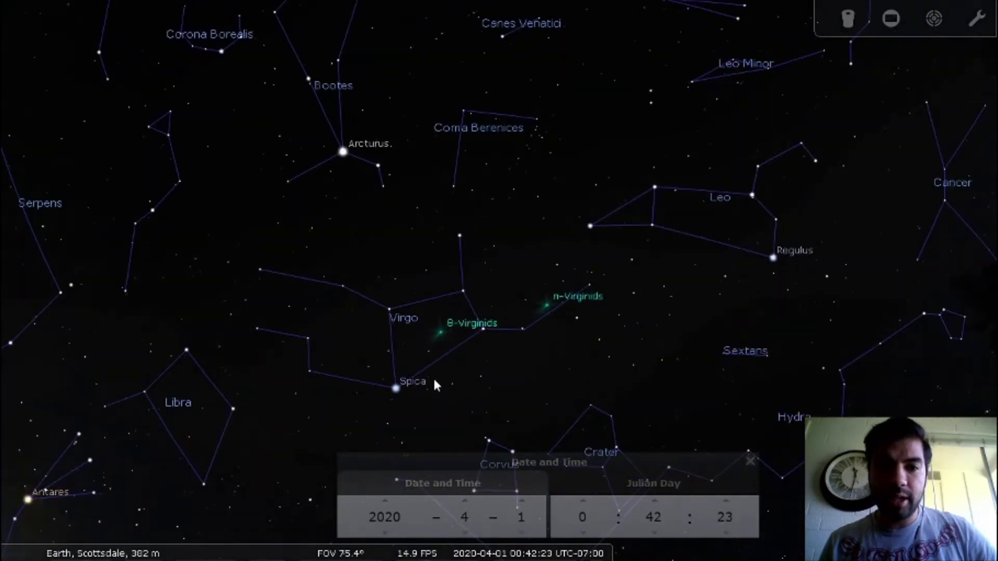
{"action": "left_click_drag", "start_coordinate": [431, 375], "coordinate": [598, 205]}
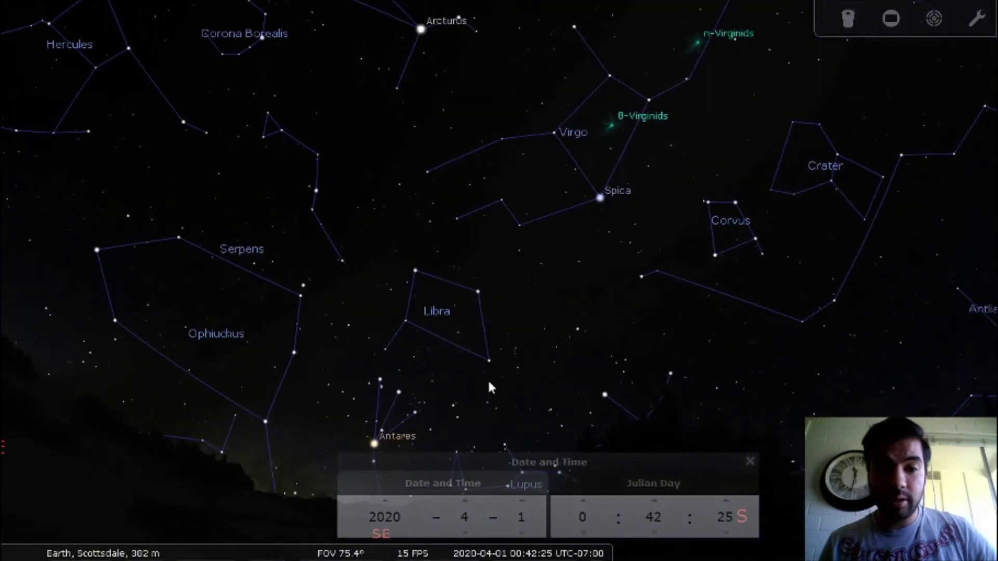
{"action": "left_click_drag", "start_coordinate": [488, 384], "coordinate": [881, 342]}
{"action": "left_click_drag", "start_coordinate": [356, 291], "coordinate": [606, 224]}
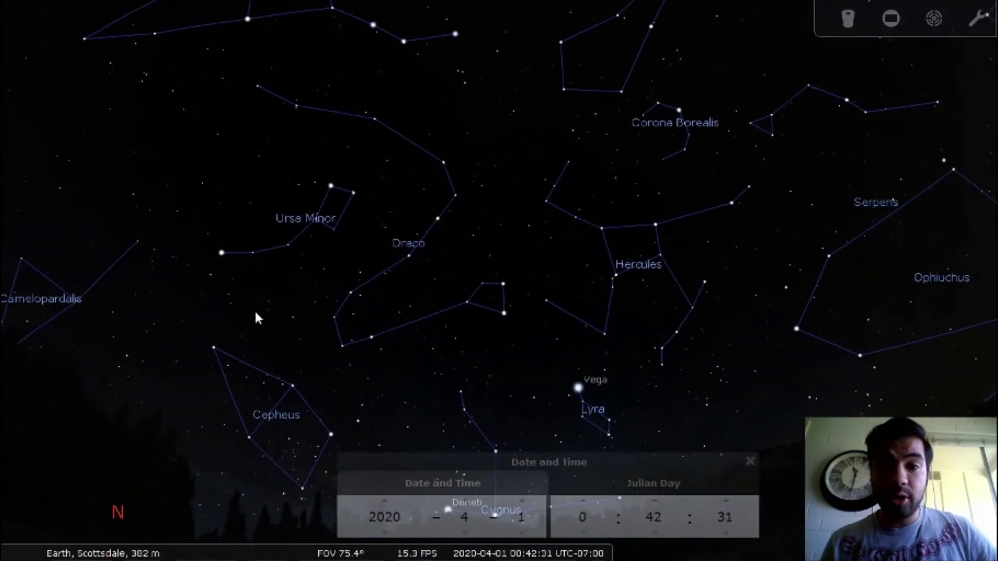
{"action": "left_click_drag", "start_coordinate": [963, 281], "coordinate": [731, 276]}
{"action": "left_click_drag", "start_coordinate": [952, 284], "coordinate": [695, 289]}
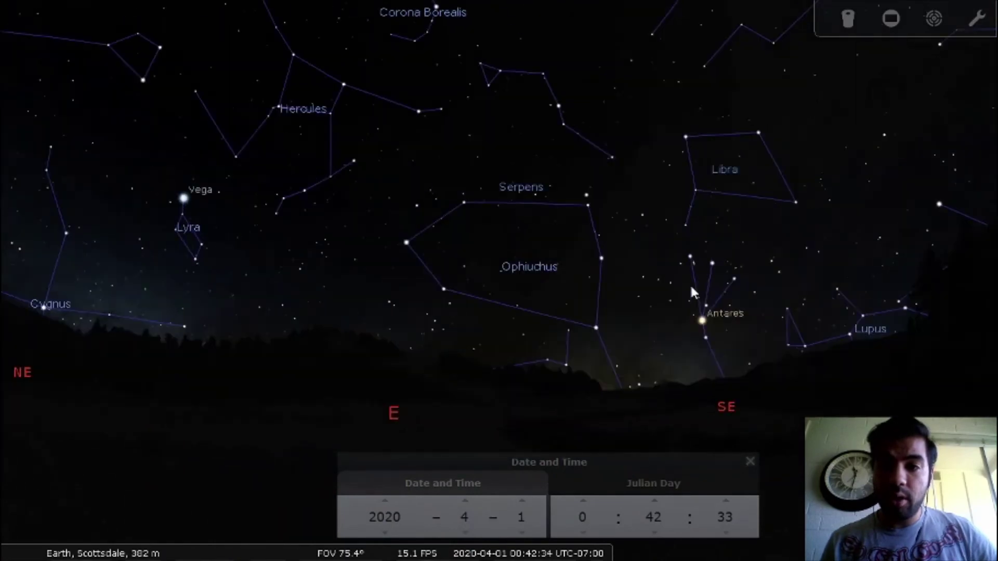
{"action": "left_click_drag", "start_coordinate": [977, 312], "coordinate": [896, 311]}
{"action": "left_click_drag", "start_coordinate": [364, 302], "coordinate": [655, 249]}
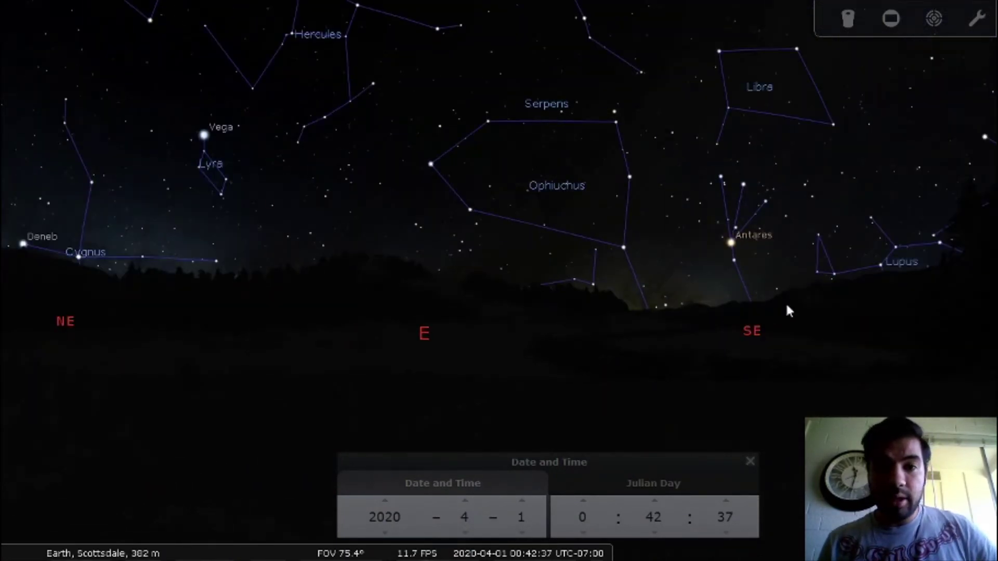
{"action": "left_click_drag", "start_coordinate": [786, 306], "coordinate": [977, 312]}
{"action": "left_click_drag", "start_coordinate": [376, 295], "coordinate": [622, 373]}
{"action": "mouse_move", "coordinate": [159, 552]}
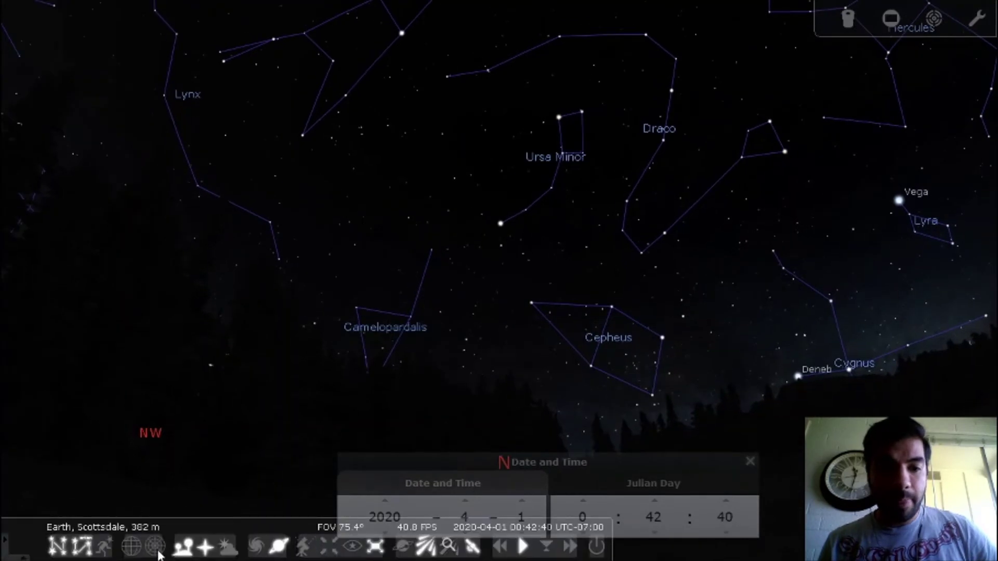
Step: Turn on the constellation art and follow the figures from Draco through Hercules to Ophiuchus and Libra
{"action": "left_click", "coordinate": [104, 546]}
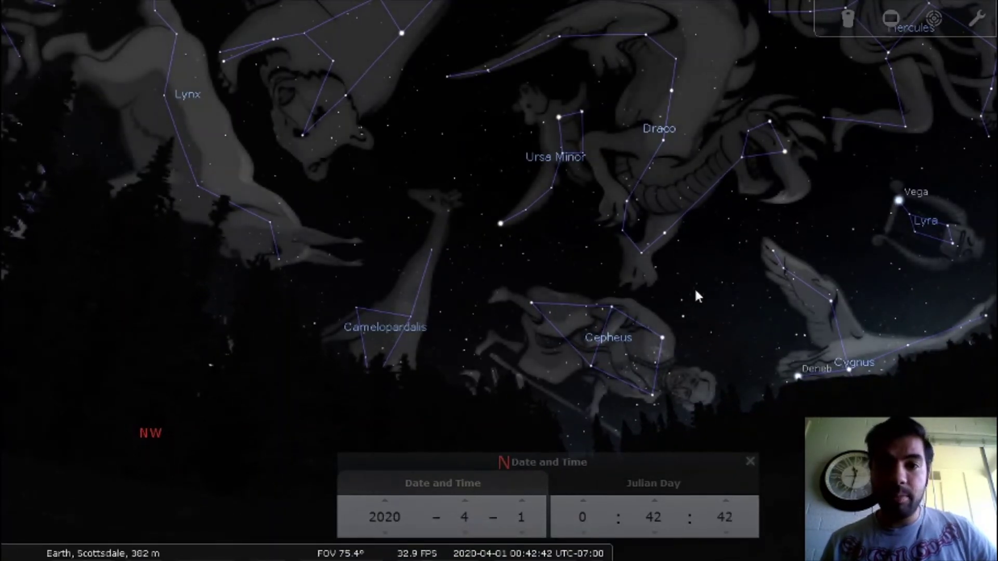
{"action": "mouse_move", "coordinate": [631, 270]}
{"action": "left_mouse_down"}
{"action": "mouse_move", "coordinate": [618, 303]}
{"action": "mouse_move", "coordinate": [640, 270]}
{"action": "left_mouse_up"}
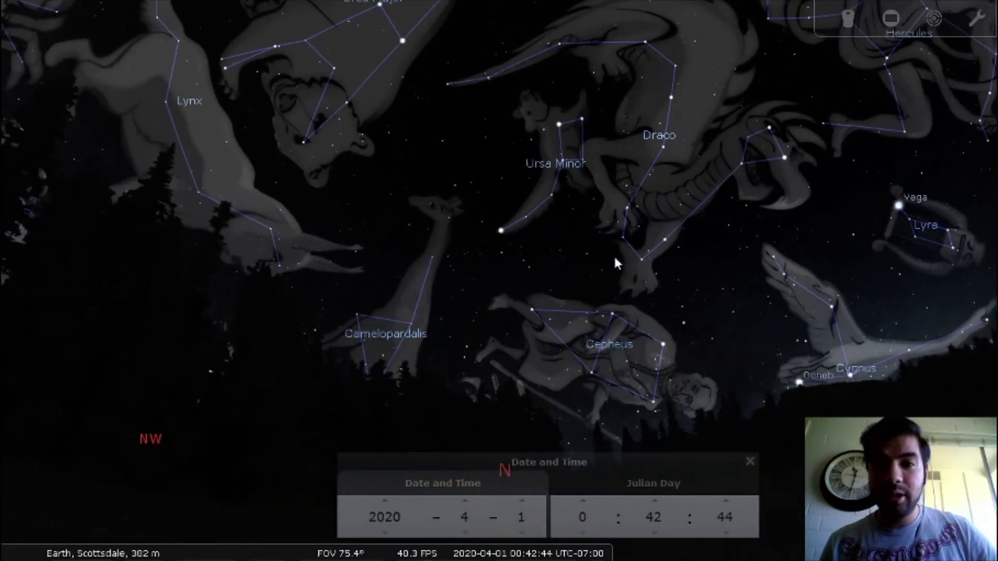
{"action": "left_click_drag", "start_coordinate": [539, 211], "coordinate": [352, 273]}
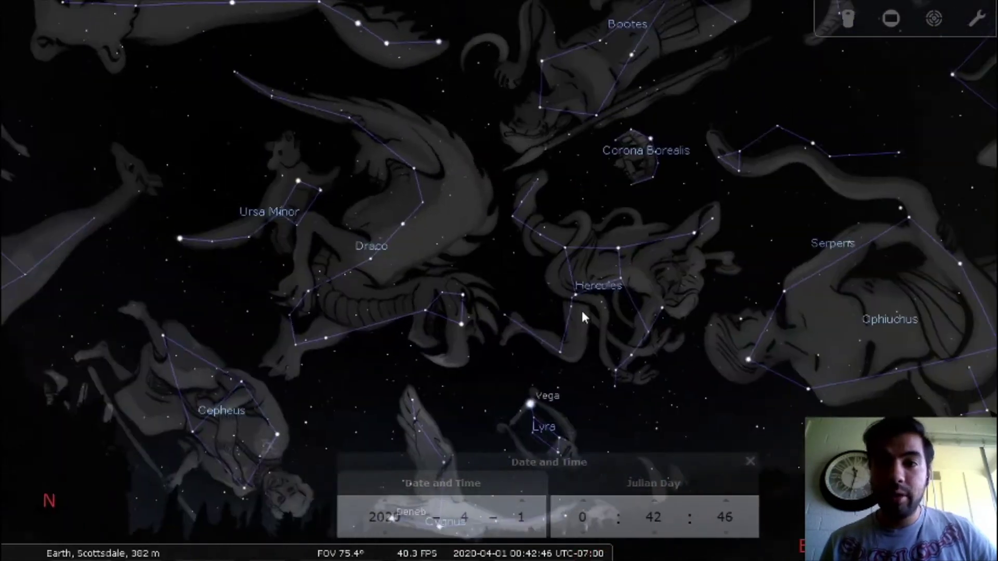
{"action": "left_click_drag", "start_coordinate": [582, 311], "coordinate": [287, 264]}
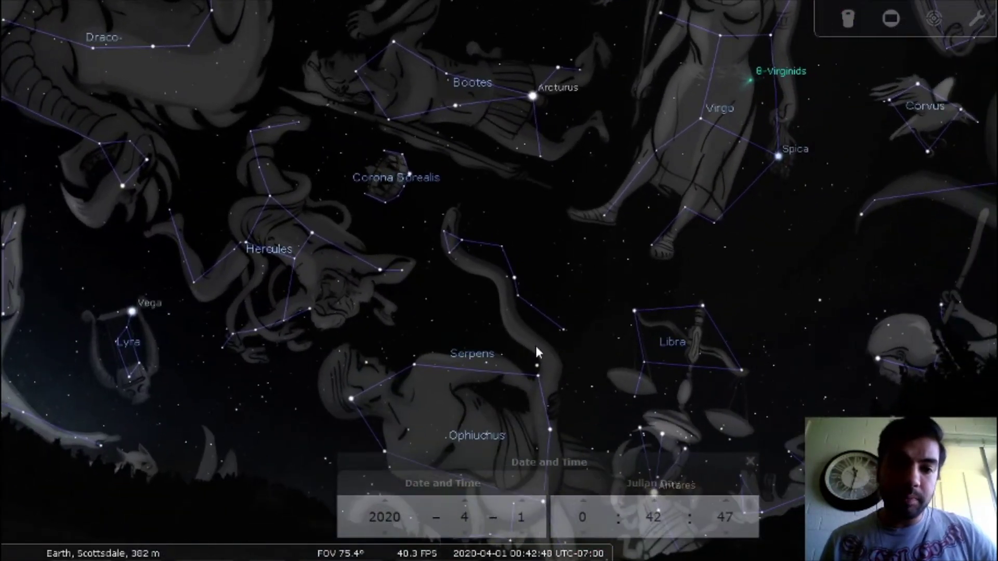
Step: Examine the constellation art overhead, from Virgo and Bootes through Ursa Major to Leo and Cancer
{"action": "left_click_drag", "start_coordinate": [536, 348], "coordinate": [356, 147]}
{"action": "left_click_drag", "start_coordinate": [450, 397], "coordinate": [398, 391]}
{"action": "left_click_drag", "start_coordinate": [477, 294], "coordinate": [756, 328]}
{"action": "left_click_drag", "start_coordinate": [542, 311], "coordinate": [648, 360]}
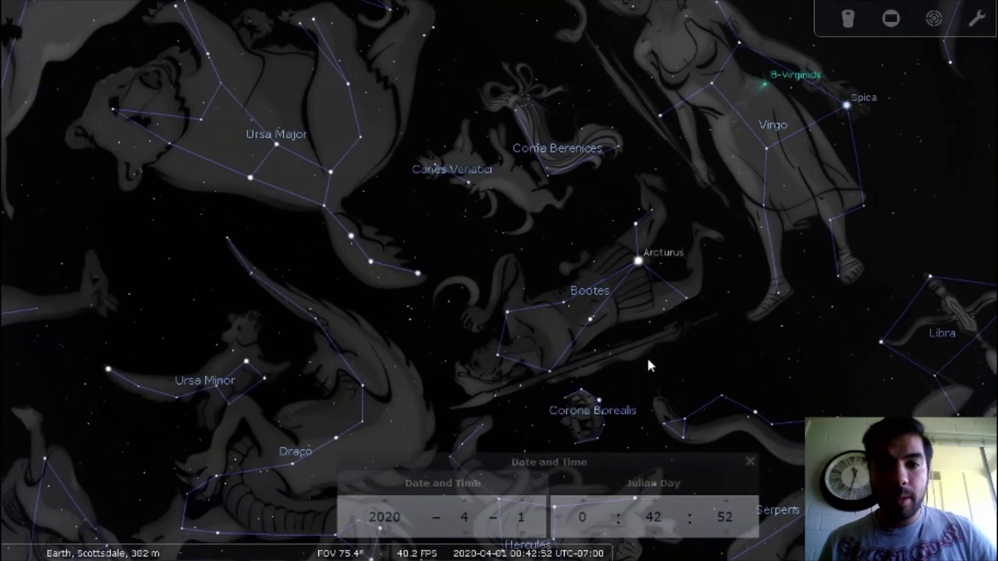
{"action": "left_click_drag", "start_coordinate": [448, 275], "coordinate": [597, 296]}
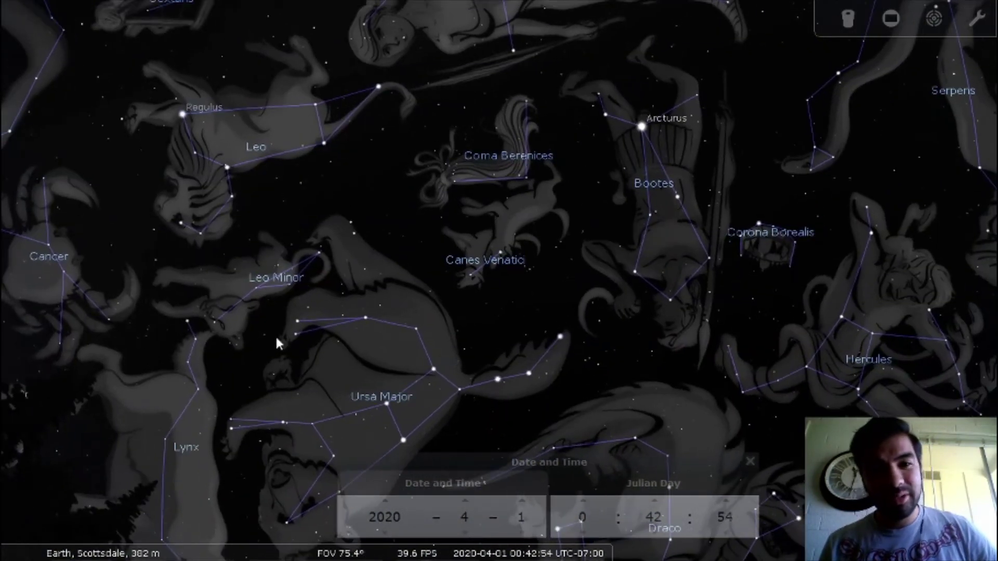
{"action": "left_click_drag", "start_coordinate": [278, 341], "coordinate": [729, 80]}
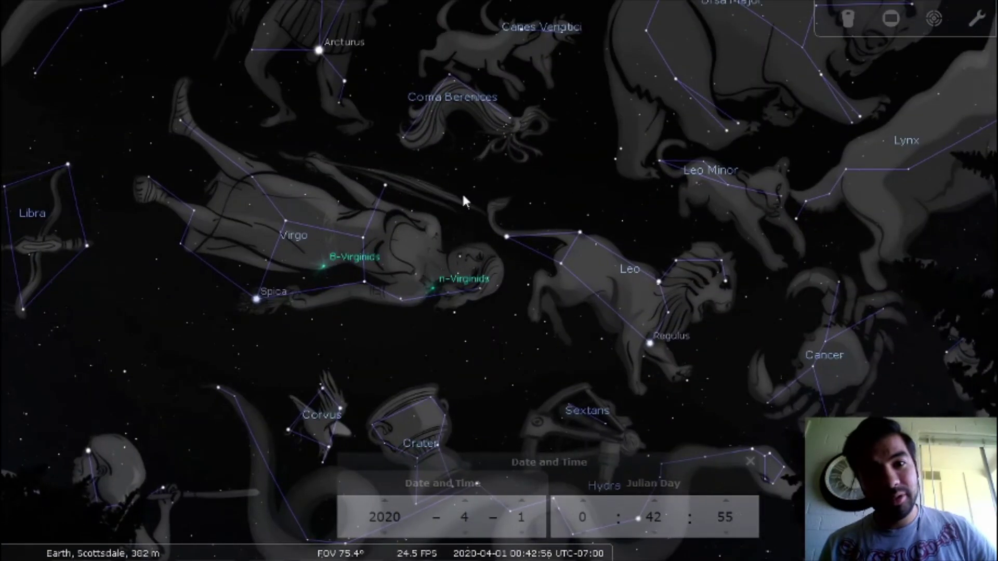
Step: Follow the constellation art along the southern horizon from Hydra and Antlia through Lupus and Libra, back round to the east
{"action": "left_click_drag", "start_coordinate": [334, 192], "coordinate": [364, 224]}
{"action": "left_click_drag", "start_coordinate": [346, 442], "coordinate": [317, 184]}
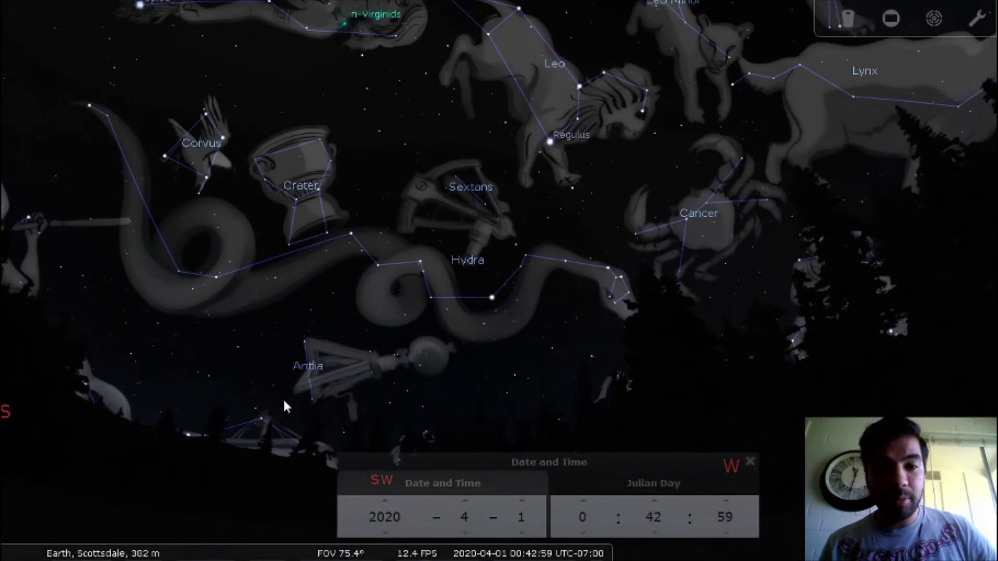
{"action": "left_click_drag", "start_coordinate": [287, 394], "coordinate": [672, 274]}
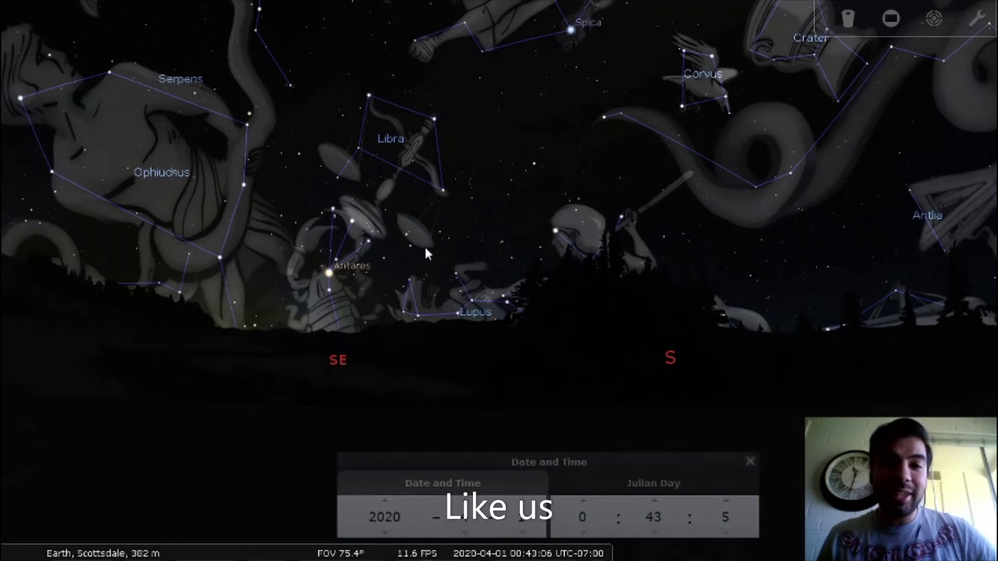
{"action": "left_click_drag", "start_coordinate": [475, 251], "coordinate": [669, 217]}
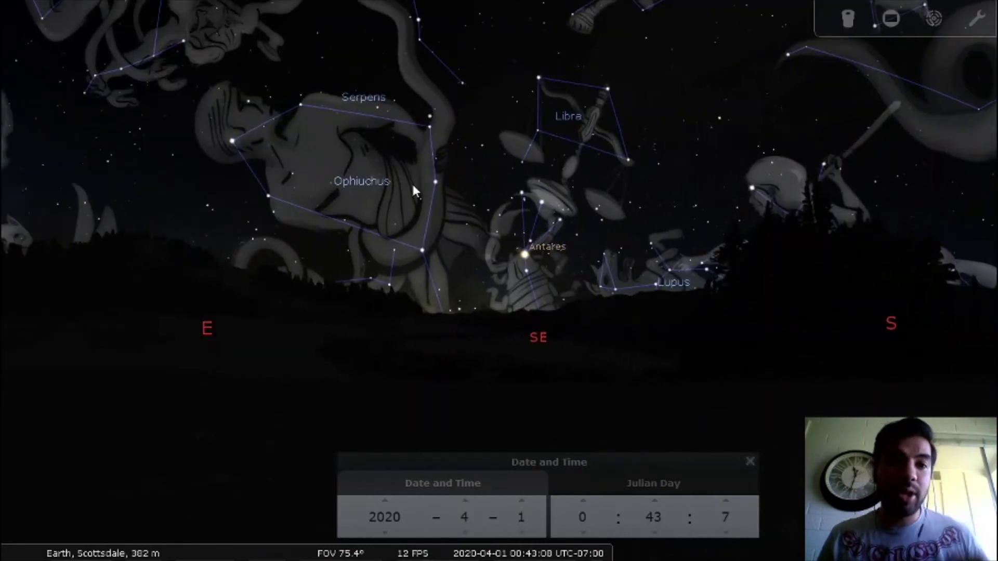
{"action": "left_click_drag", "start_coordinate": [405, 192], "coordinate": [593, 249]}
{"action": "left_click_drag", "start_coordinate": [468, 181], "coordinate": [608, 263]}
Step: Hide the ground and examine the constellations, planets and Sun below the eastern horizon around Aquarius, Sagittarius and Pisces
{"action": "mouse_move", "coordinate": [313, 559]}
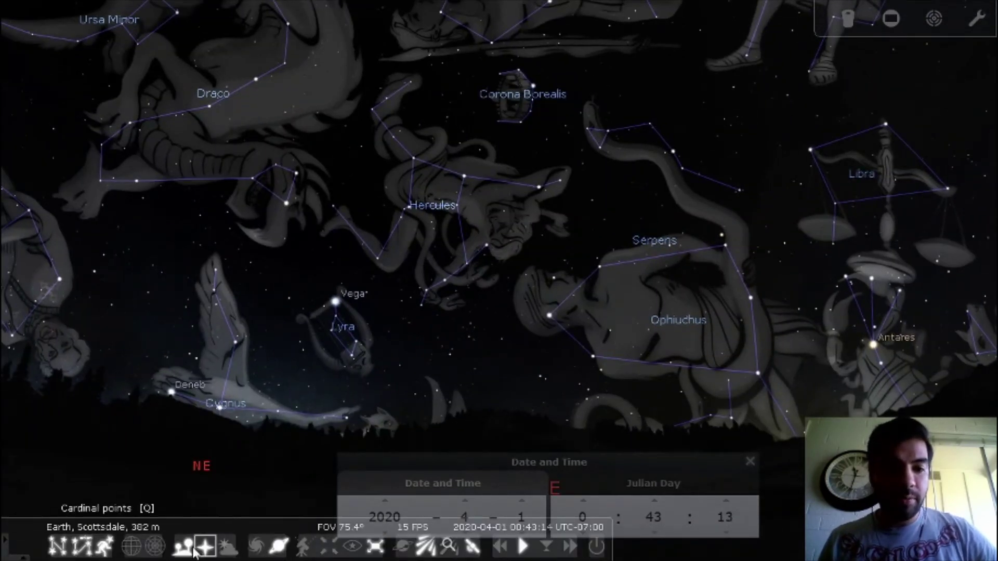
{"action": "left_click_drag", "start_coordinate": [326, 347], "coordinate": [374, 177]}
{"action": "left_click_drag", "start_coordinate": [607, 382], "coordinate": [518, 215]}
{"action": "left_click_drag", "start_coordinate": [598, 415], "coordinate": [536, 287]}
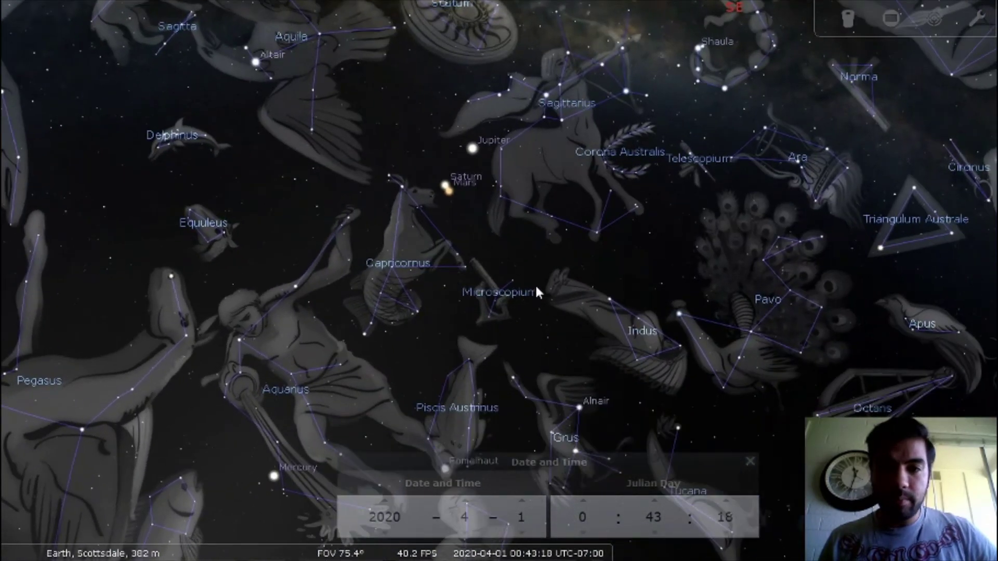
{"action": "left_click_drag", "start_coordinate": [221, 408], "coordinate": [388, 316]}
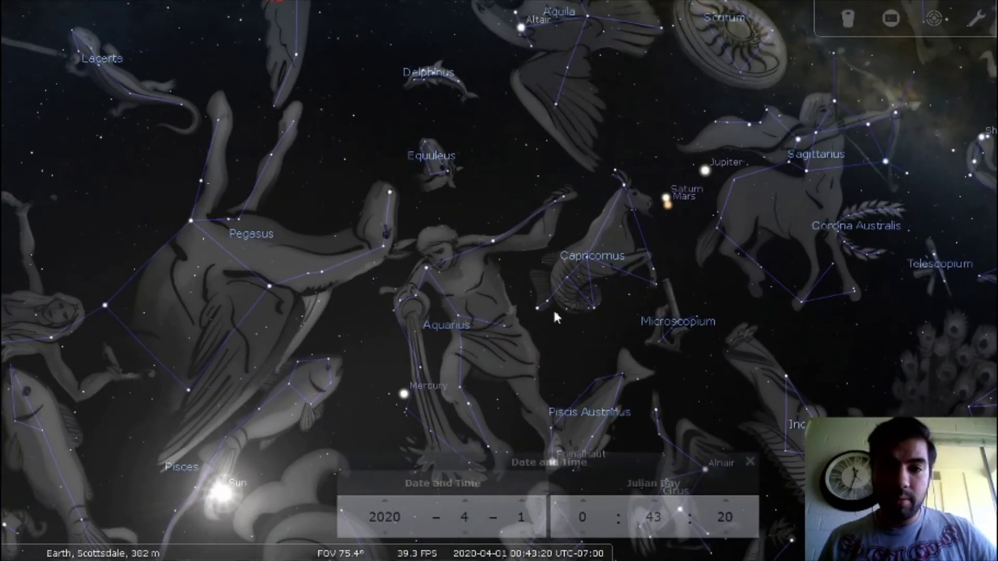
{"action": "left_click_drag", "start_coordinate": [622, 306], "coordinate": [649, 176]}
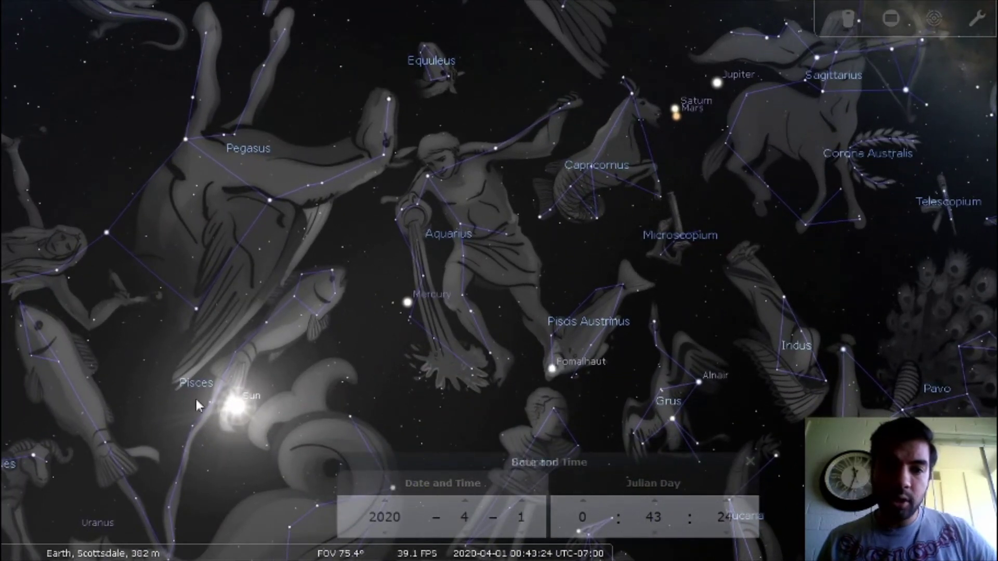
Step: Show the ground again and return to the eastern horizon between northeast and southeast
{"action": "mouse_move", "coordinate": [278, 555]}
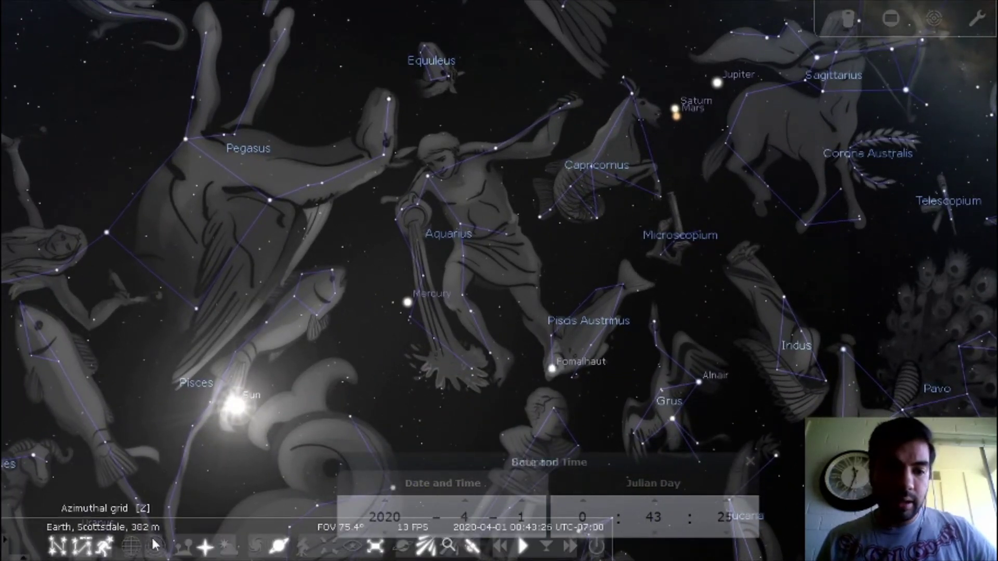
{"action": "left_click", "coordinate": [185, 551]}
{"action": "left_click_drag", "start_coordinate": [440, 219], "coordinate": [416, 447]}
{"action": "left_click_drag", "start_coordinate": [457, 141], "coordinate": [367, 508]}
{"action": "mouse_move", "coordinate": [208, 548]}
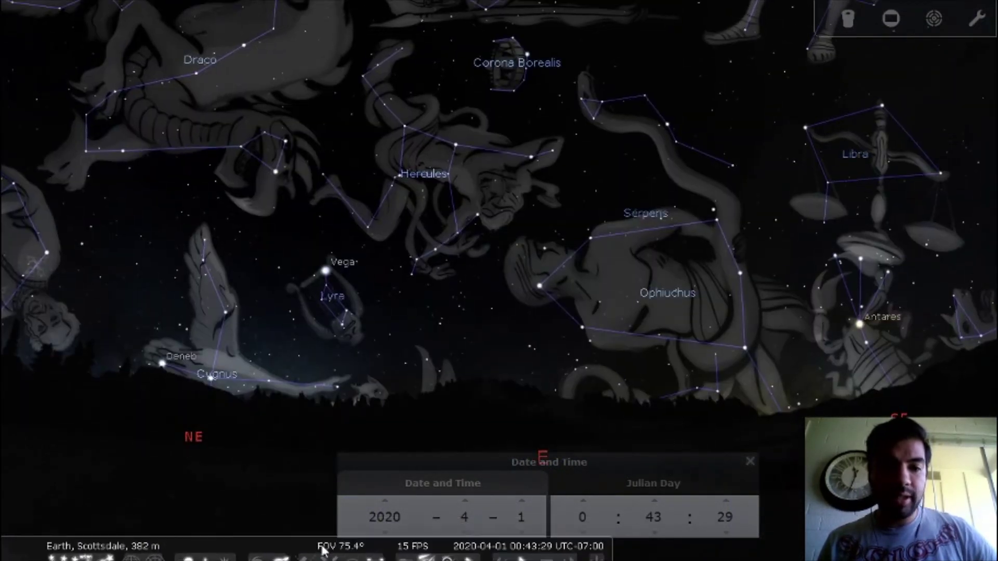
Step: Toggle the atmosphere on and off to compare the star visibility, and clear the accidental star selection
{"action": "left_click", "coordinate": [228, 547]}
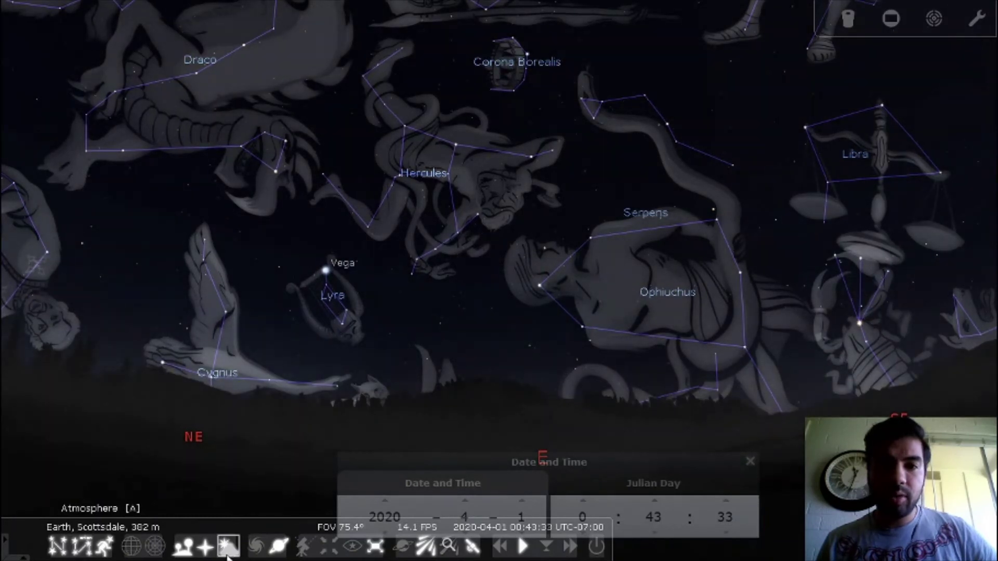
{"action": "left_click", "coordinate": [227, 555]}
{"action": "left_click", "coordinate": [226, 555]}
{"action": "left_click", "coordinate": [225, 555]}
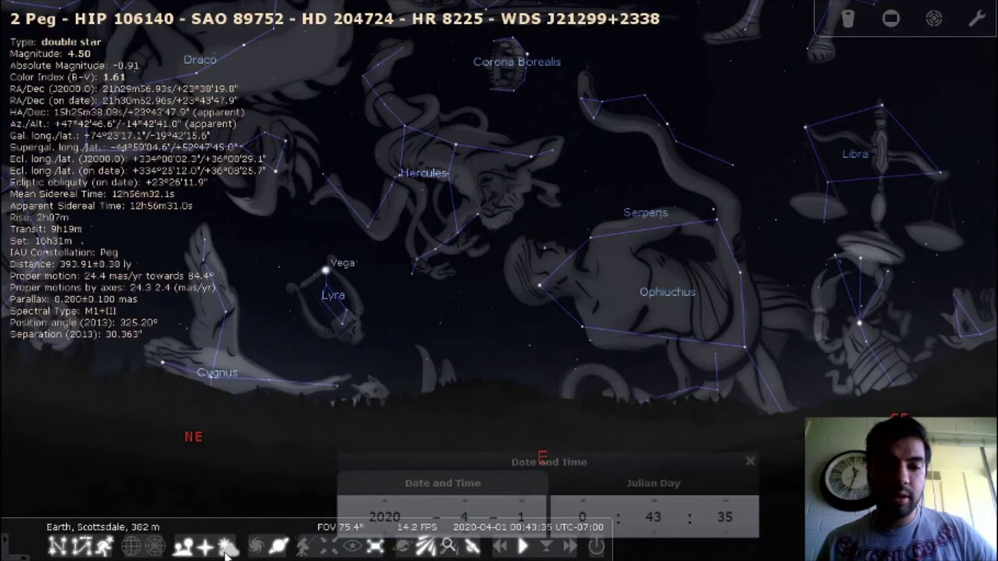
{"action": "left_click", "coordinate": [229, 551]}
{"action": "right_click", "coordinate": [411, 346]}
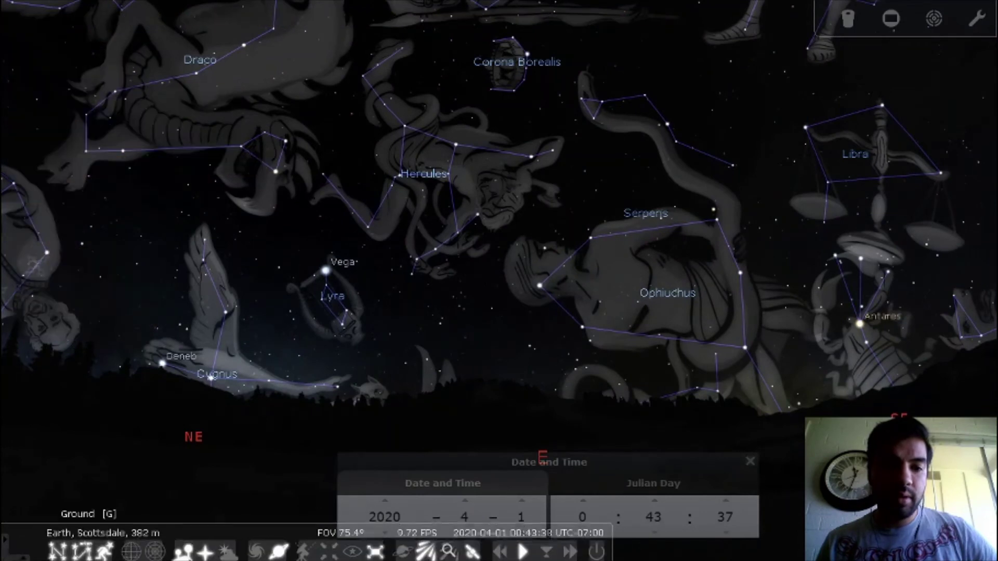
Step: Show the deep-sky object markers around Hercules and Ophiuchus, and hide them again
{"action": "left_click", "coordinate": [205, 552]}
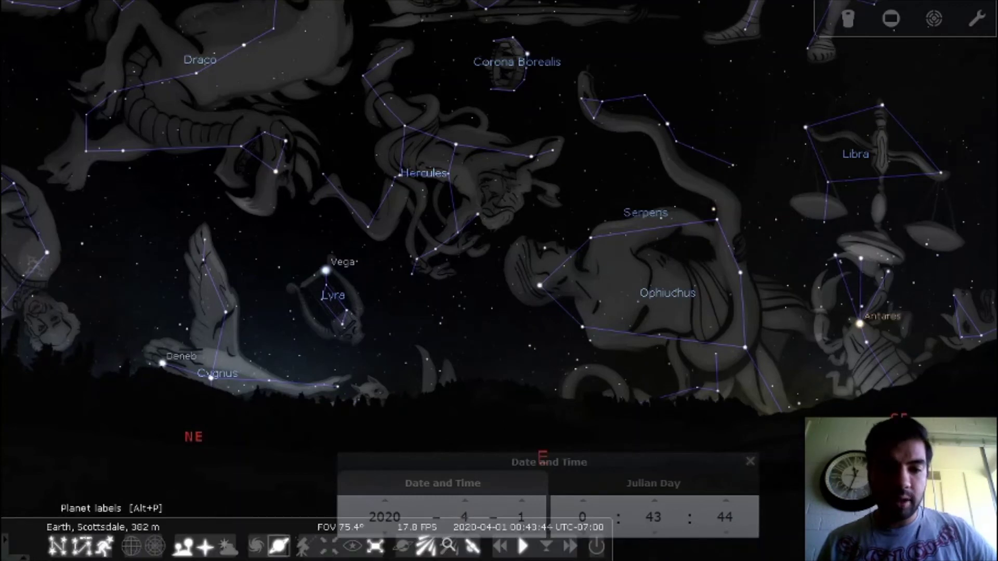
{"action": "left_click", "coordinate": [257, 547]}
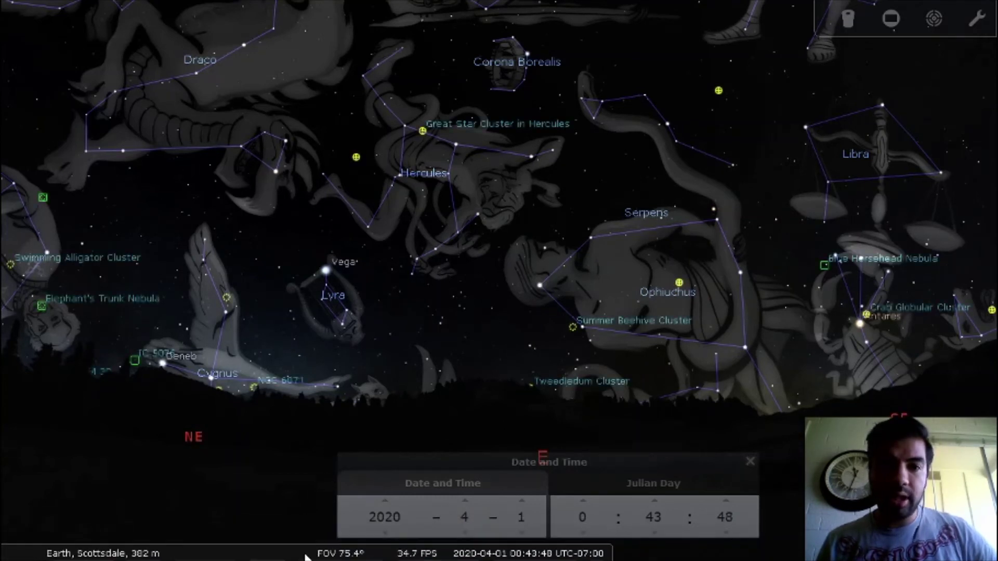
{"action": "mouse_move", "coordinate": [277, 549]}
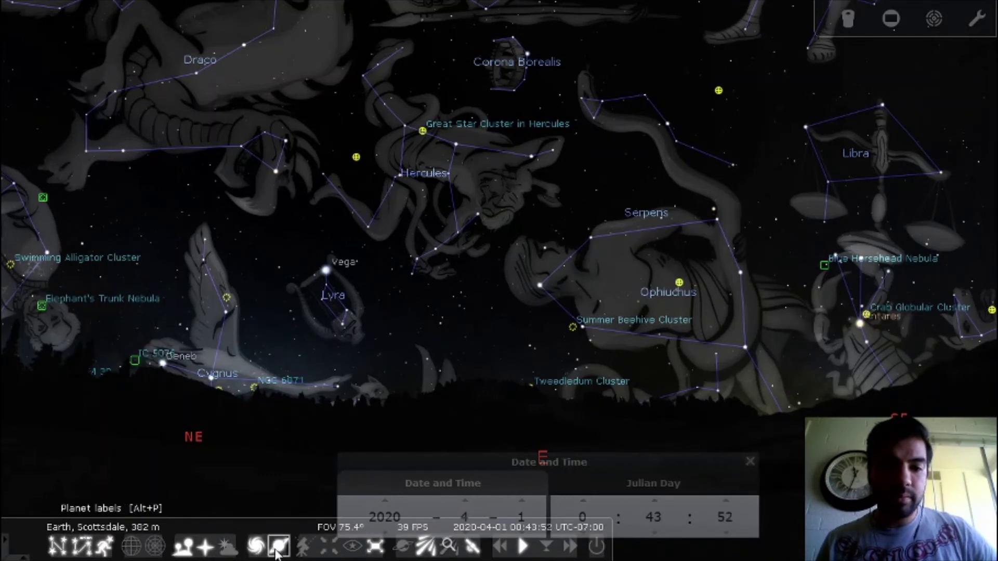
{"action": "left_click", "coordinate": [256, 546]}
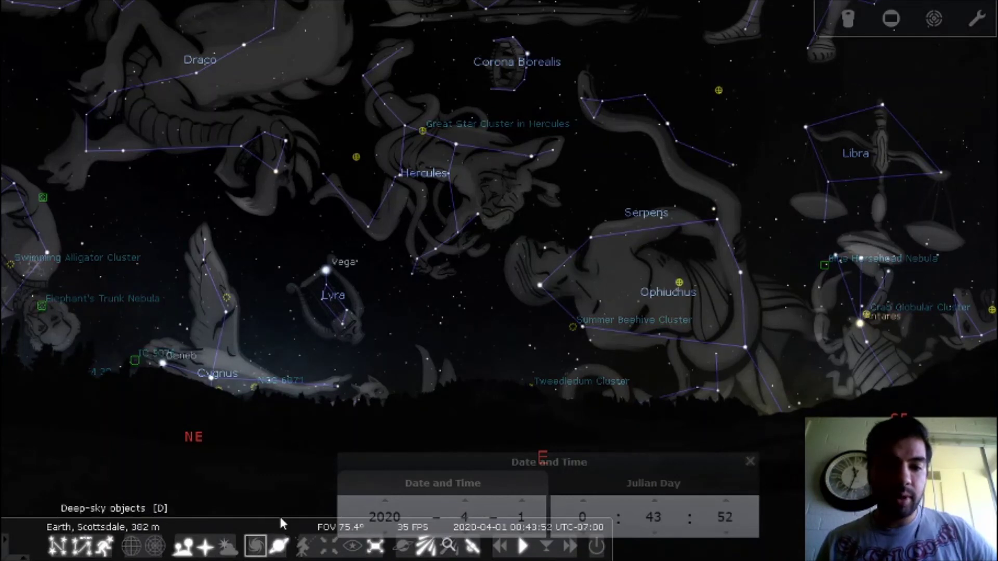
Step: Bring Virgo into view and turn off the constellation labels and art, leaving only the lines on
{"action": "left_click", "coordinate": [434, 548]}
{"action": "left_click_drag", "start_coordinate": [704, 160], "coordinate": [405, 300]}
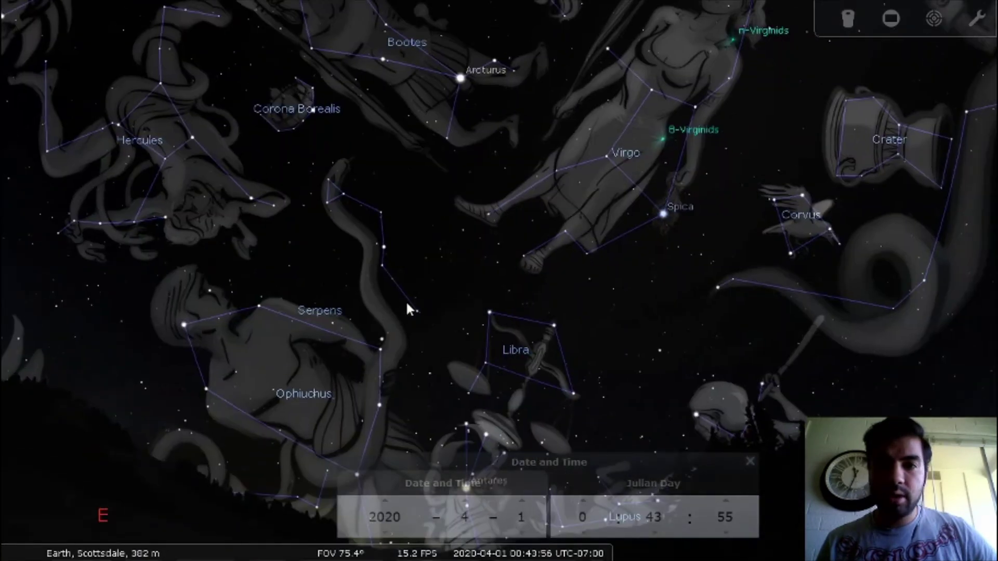
{"action": "left_click_drag", "start_coordinate": [632, 284], "coordinate": [426, 468]}
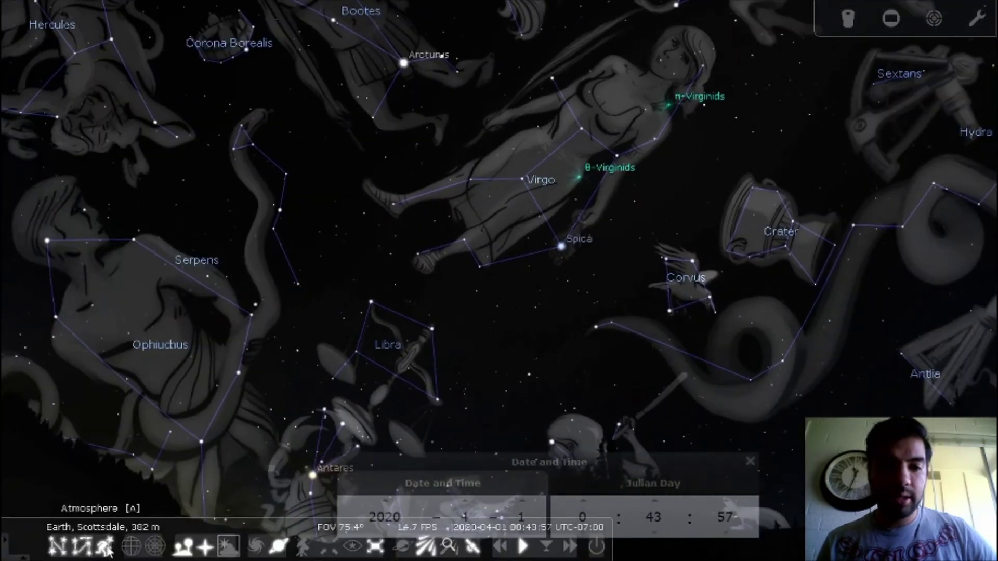
{"action": "left_click", "coordinate": [107, 552]}
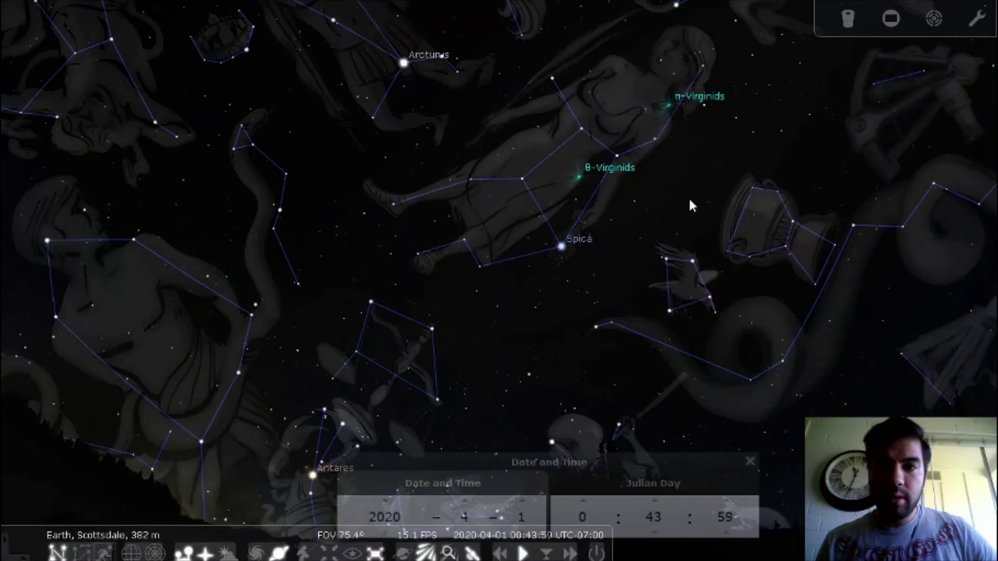
{"action": "left_click_drag", "start_coordinate": [717, 194], "coordinate": [659, 254]}
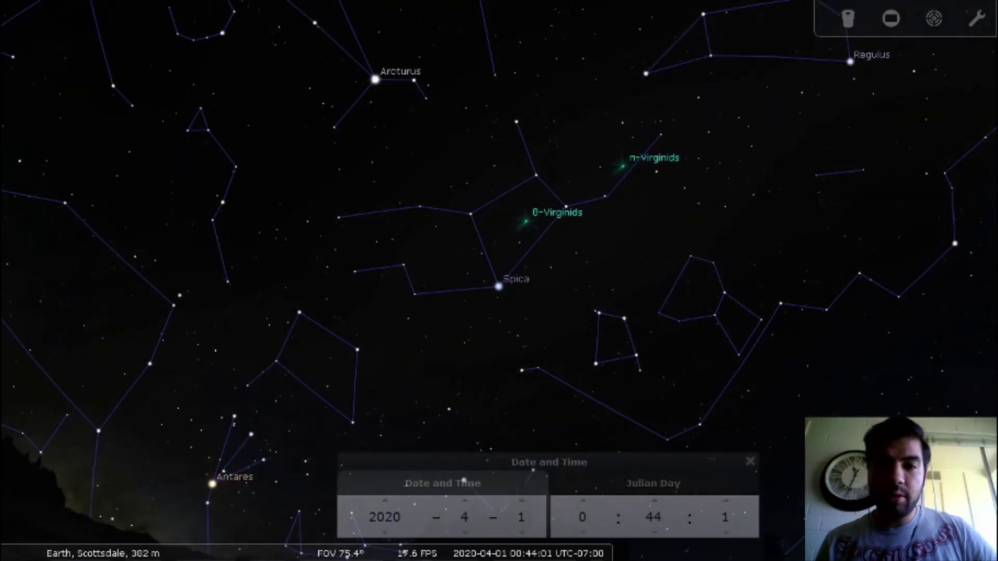
Step: Toggle the meteor shower radiants off and on near Virgo, and toggle the exoplanet display on and off
{"action": "mouse_move", "coordinate": [445, 542]}
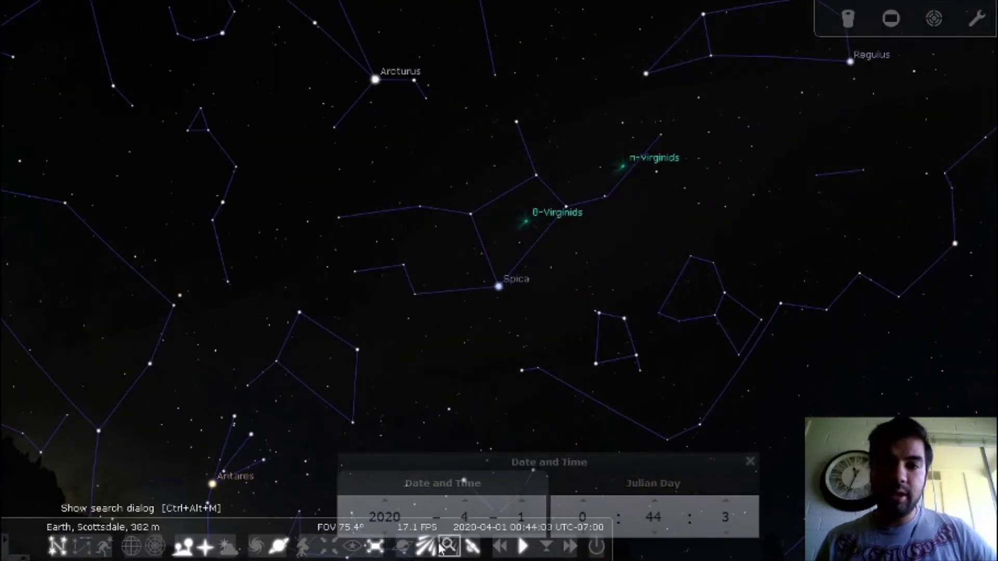
{"action": "left_click", "coordinate": [425, 546]}
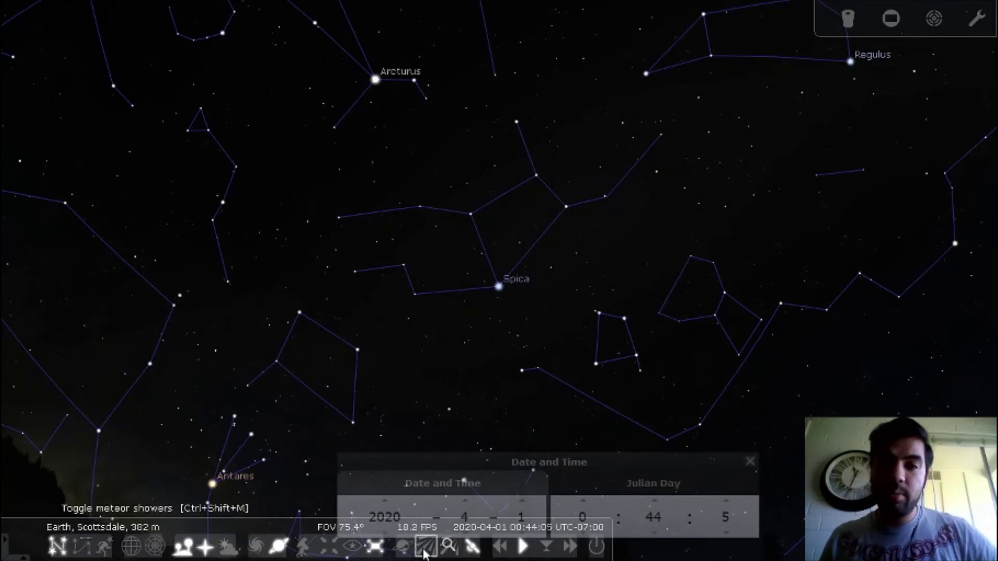
{"action": "left_click", "coordinate": [425, 546]}
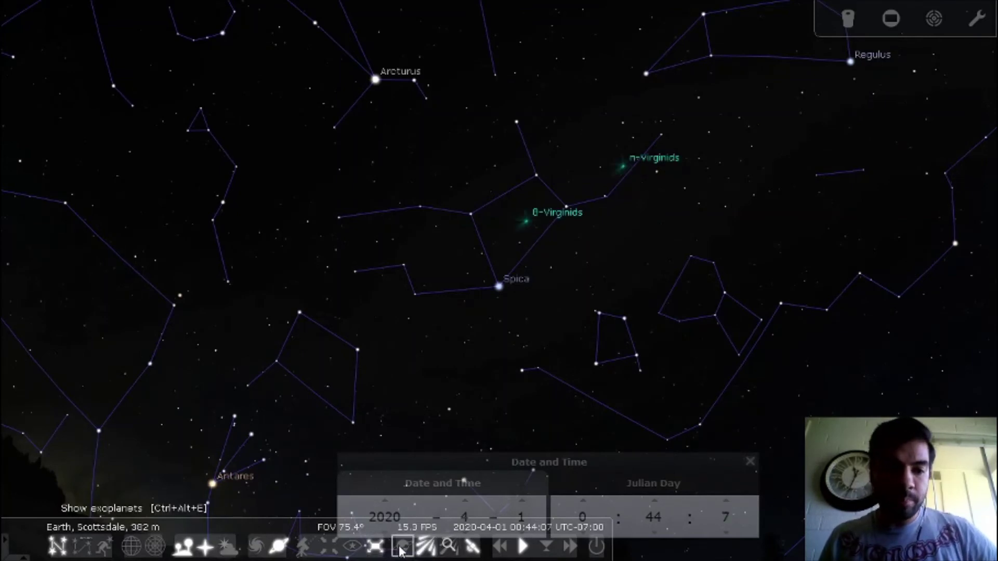
{"action": "left_click", "coordinate": [402, 547]}
{"action": "left_click", "coordinate": [401, 547]}
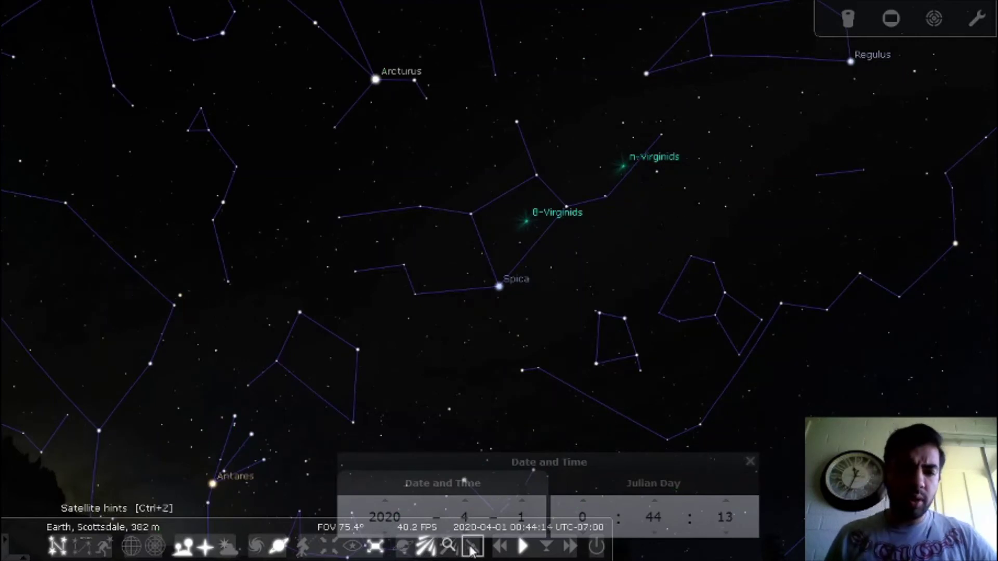
{"action": "left_click_drag", "start_coordinate": [541, 310], "coordinate": [782, 201]}
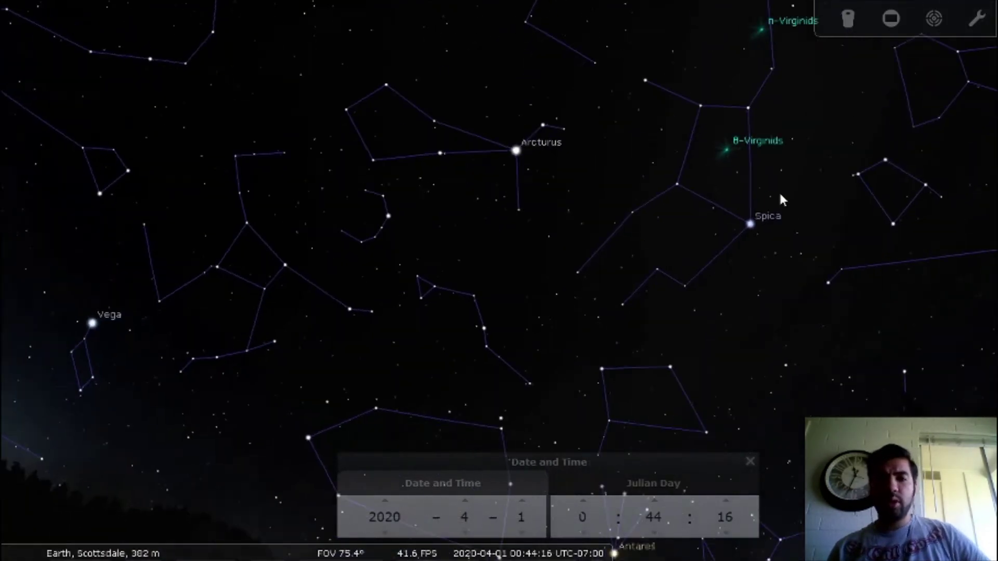
Step: Move the Date and Time window aside, and open the lake Milky Way photo in the Topics in Astronomy team in Microsoft Teams
{"action": "left_click_drag", "start_coordinate": [458, 455], "coordinate": [384, 463]}
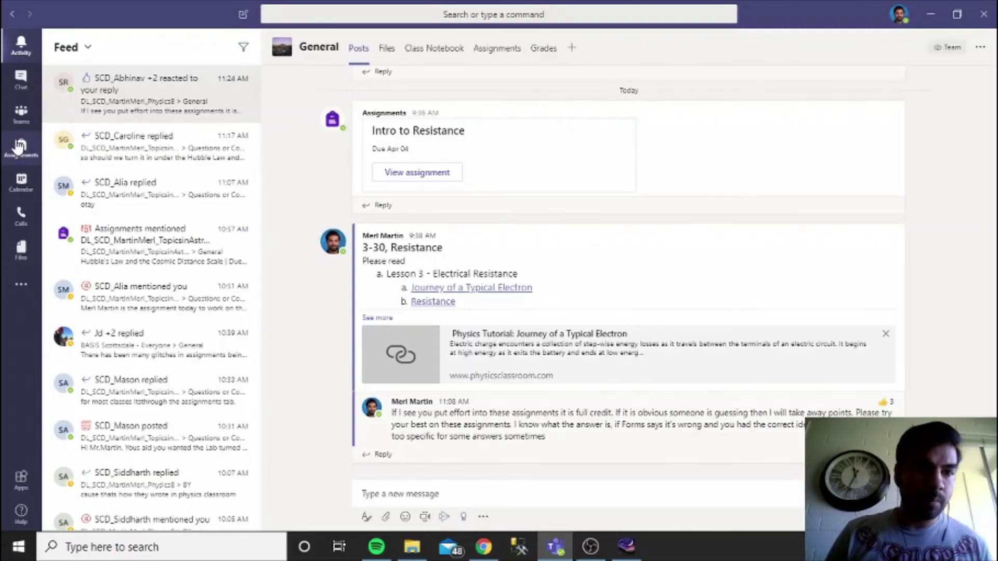
{"action": "left_click", "coordinate": [21, 148]}
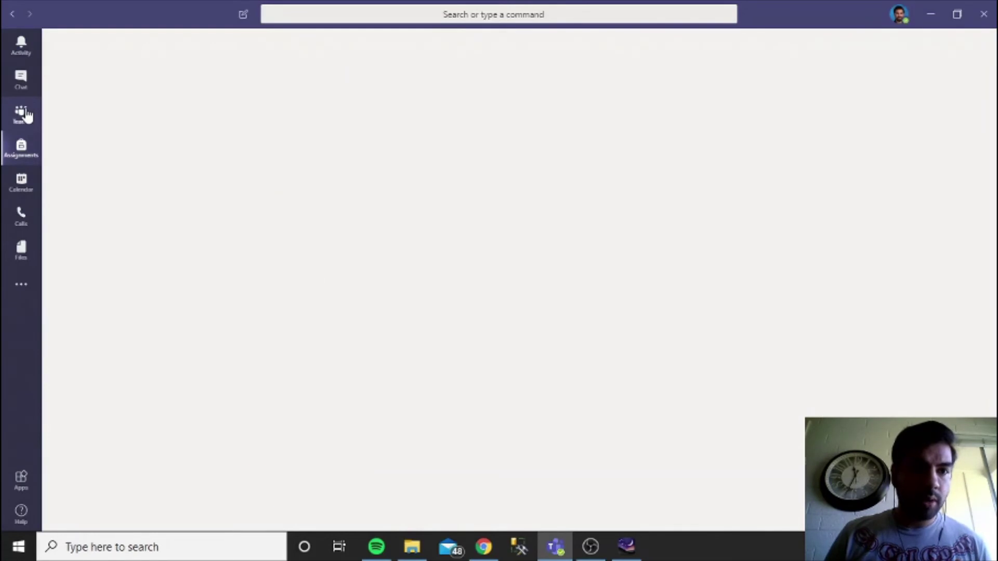
{"action": "left_click", "coordinate": [23, 114]}
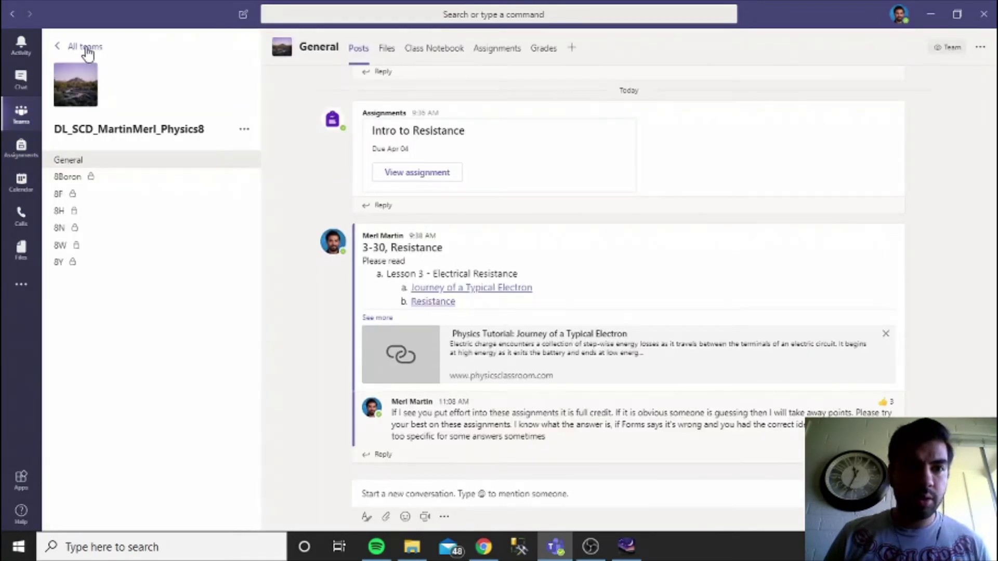
{"action": "left_click", "coordinate": [170, 43]}
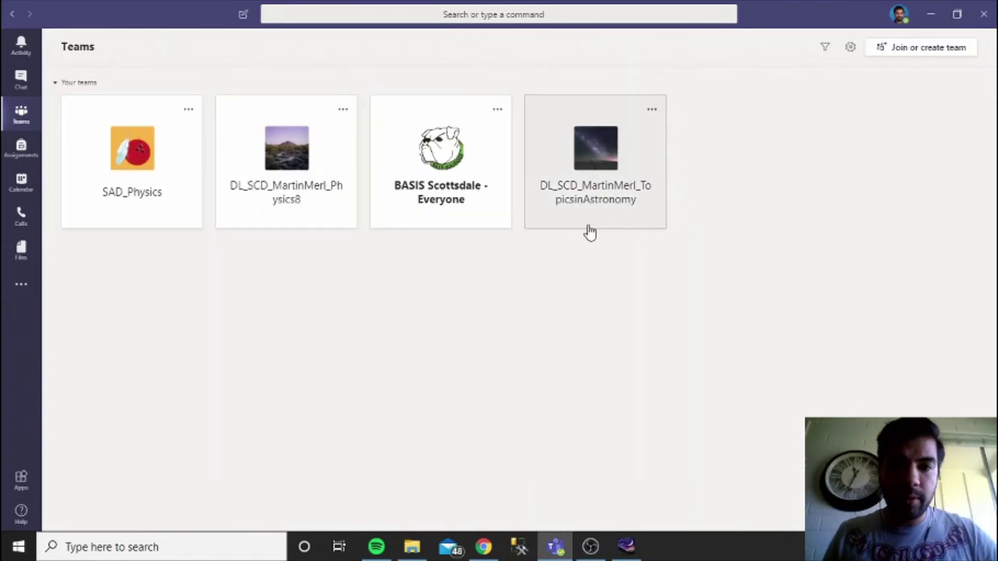
{"action": "left_click", "coordinate": [610, 171]}
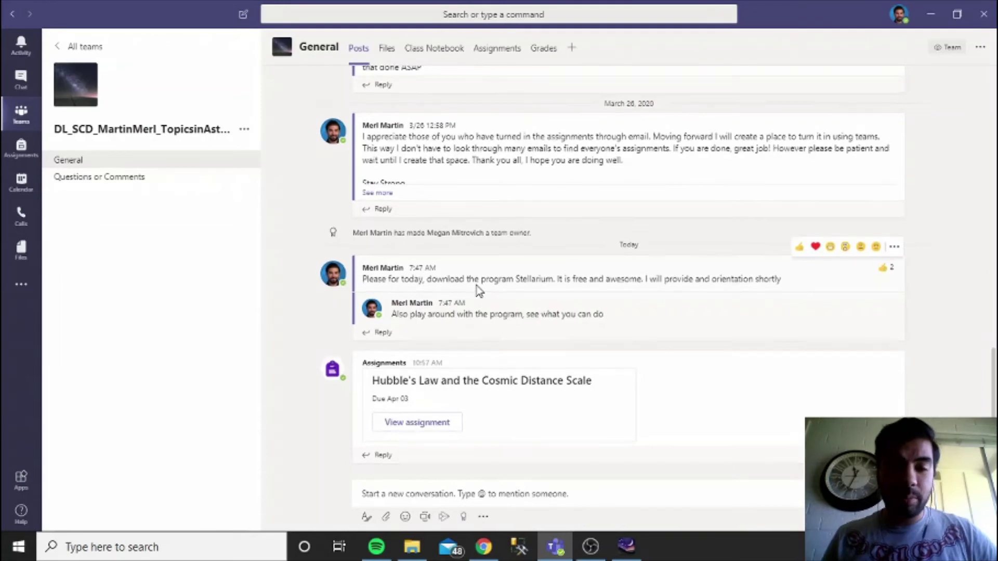
{"action": "scroll", "coordinate": [477, 290], "scroll_direction": "up", "scroll_amount": 6}
{"action": "left_click", "coordinate": [479, 300]}
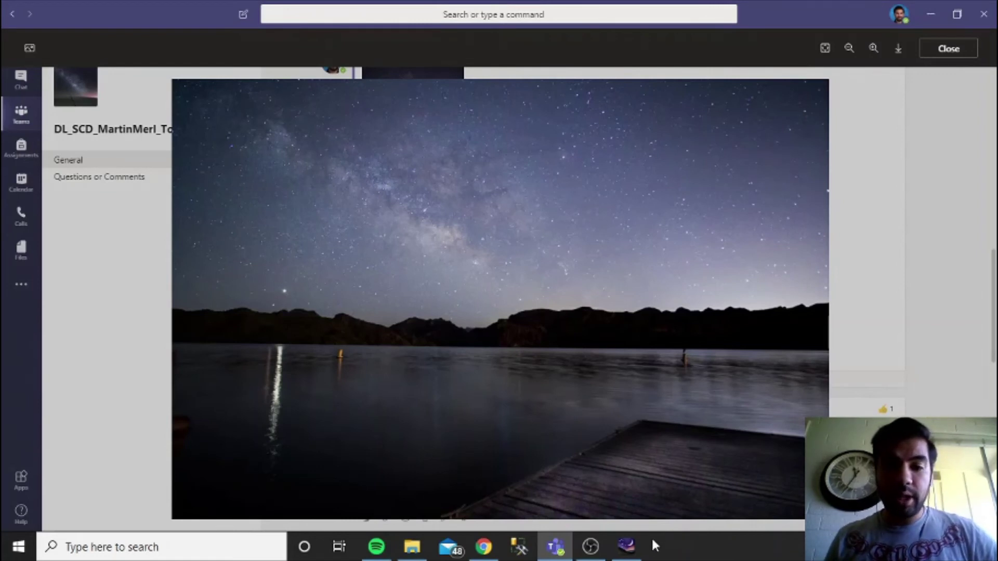
Step: Switch back to Stellarium and step the month back to October 2019, forward to May 2020, and finally to March 2020
{"action": "left_click", "coordinate": [634, 548]}
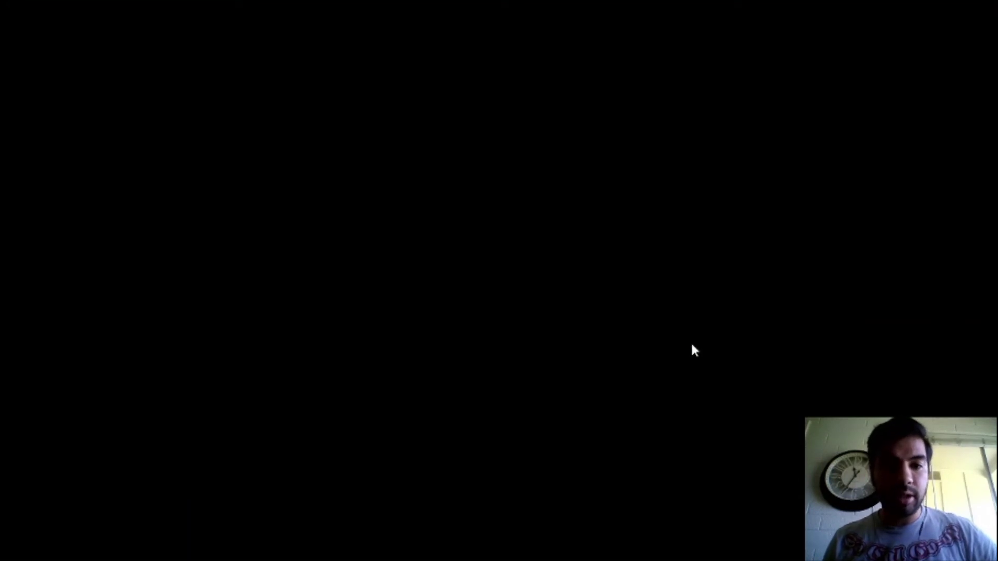
{"action": "left_click", "coordinate": [397, 536]}
{"action": "left_click", "coordinate": [398, 536]}
{"action": "left_click", "coordinate": [397, 536]}
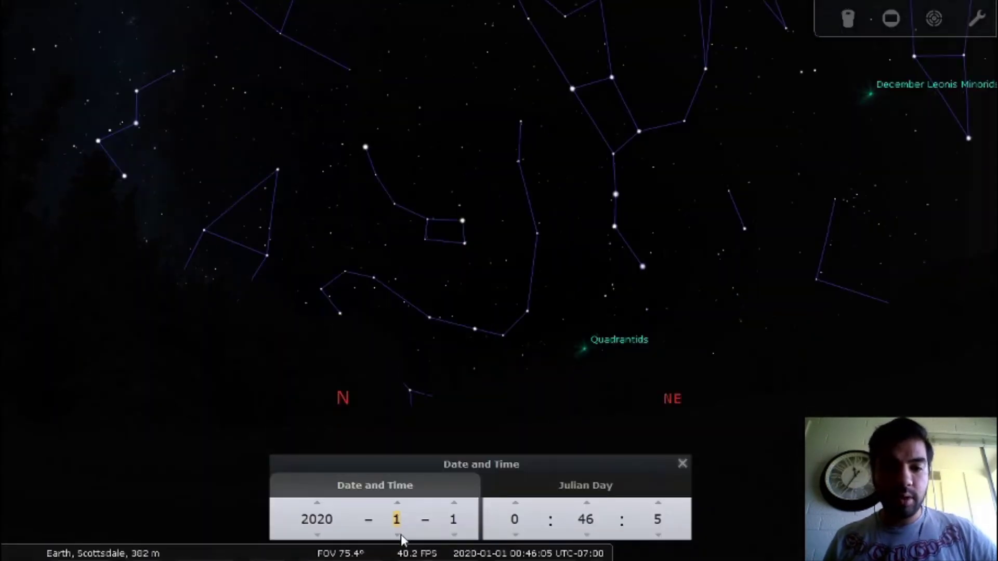
{"action": "left_click", "coordinate": [399, 536]}
{"action": "left_click", "coordinate": [399, 536]}
{"action": "left_click", "coordinate": [399, 536]}
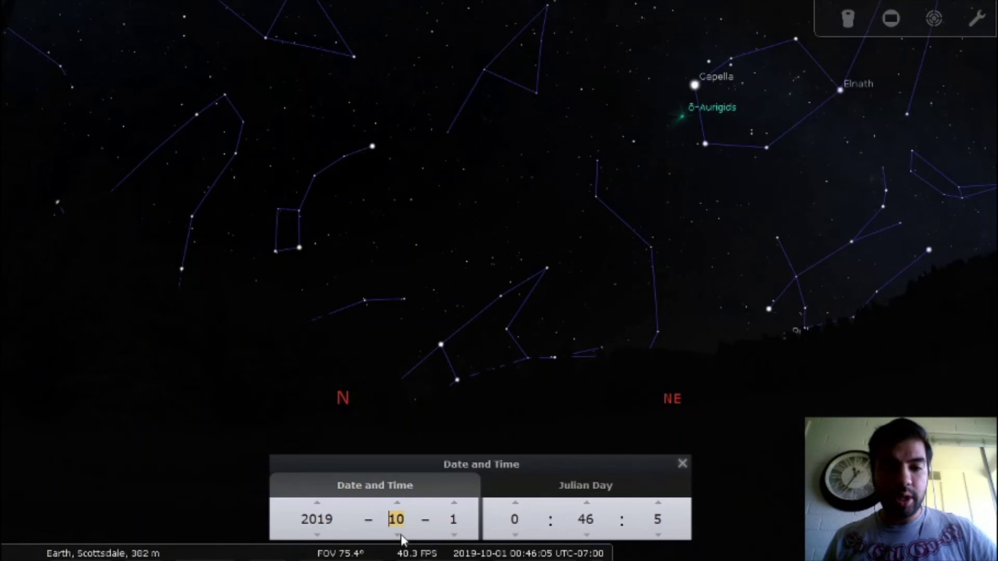
{"action": "left_click", "coordinate": [398, 503]}
{"action": "left_click", "coordinate": [398, 503]}
{"action": "left_click", "coordinate": [397, 503]}
{"action": "left_click", "coordinate": [397, 503]}
{"action": "left_click", "coordinate": [397, 503]}
{"action": "left_click", "coordinate": [398, 503]}
{"action": "left_click", "coordinate": [397, 502]}
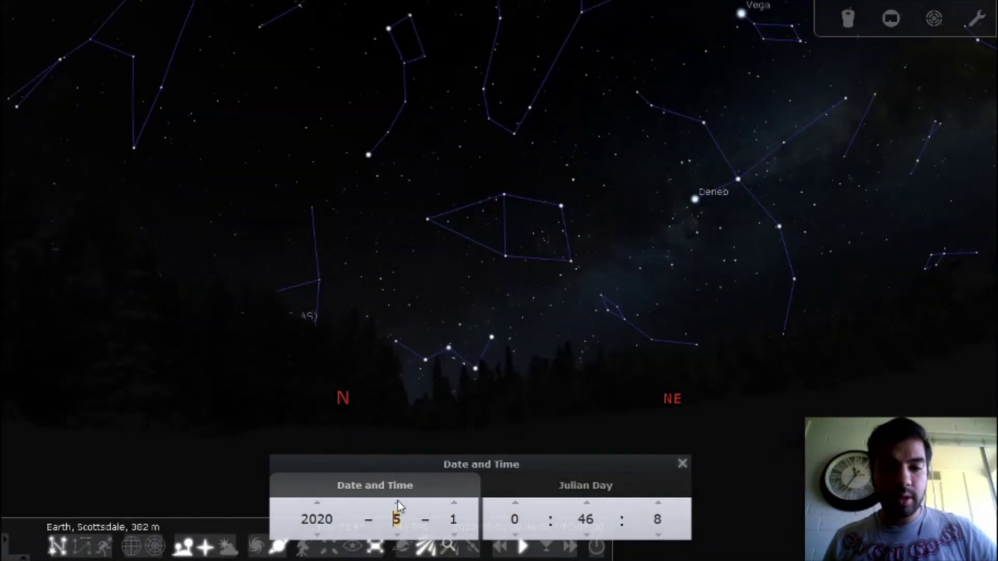
{"action": "left_click", "coordinate": [397, 536]}
{"action": "left_click", "coordinate": [398, 536]}
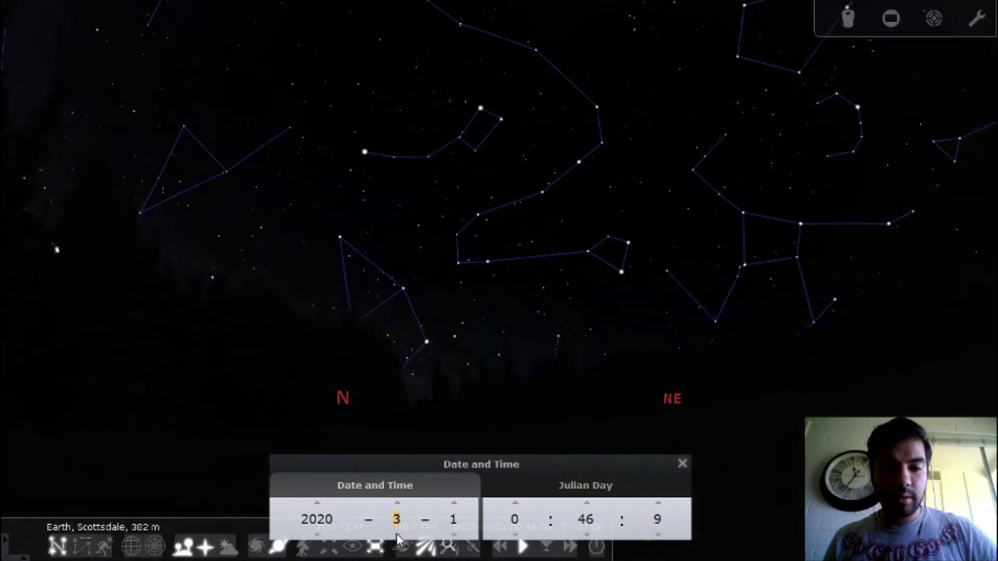
Step: Set the day to 24 and the hour to 3
{"action": "left_click", "coordinate": [455, 502]}
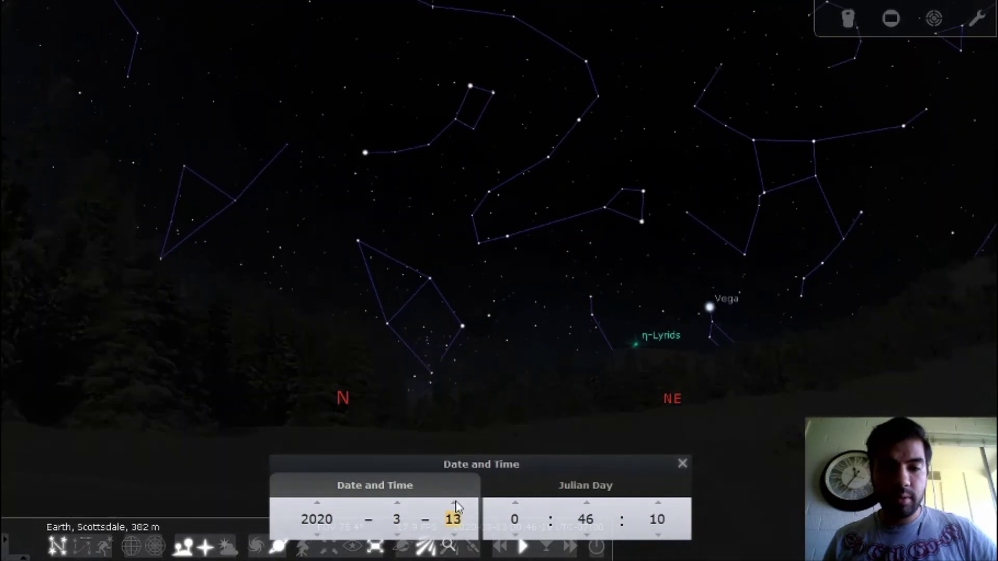
{"action": "left_click", "coordinate": [456, 502]}
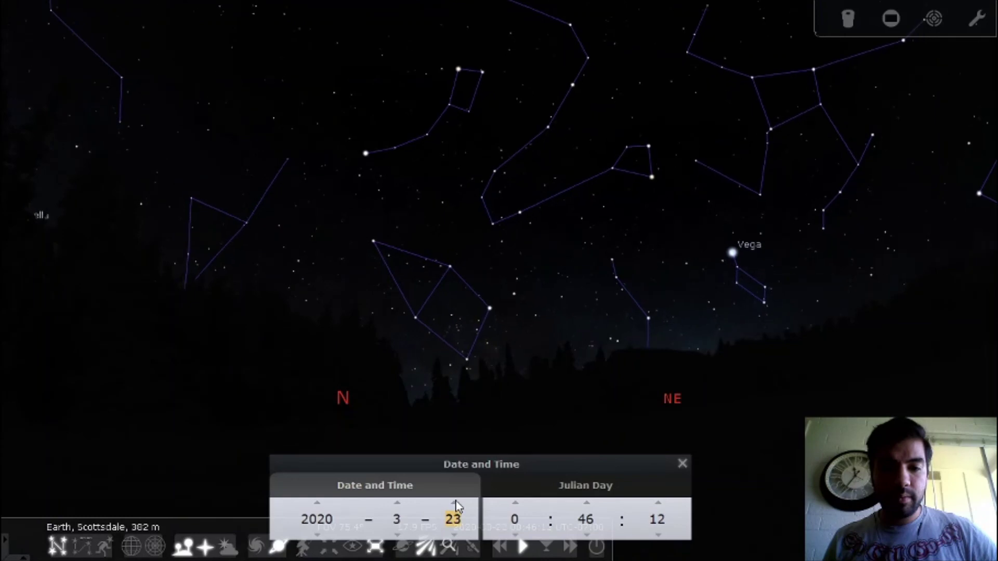
{"action": "left_click", "coordinate": [455, 502]}
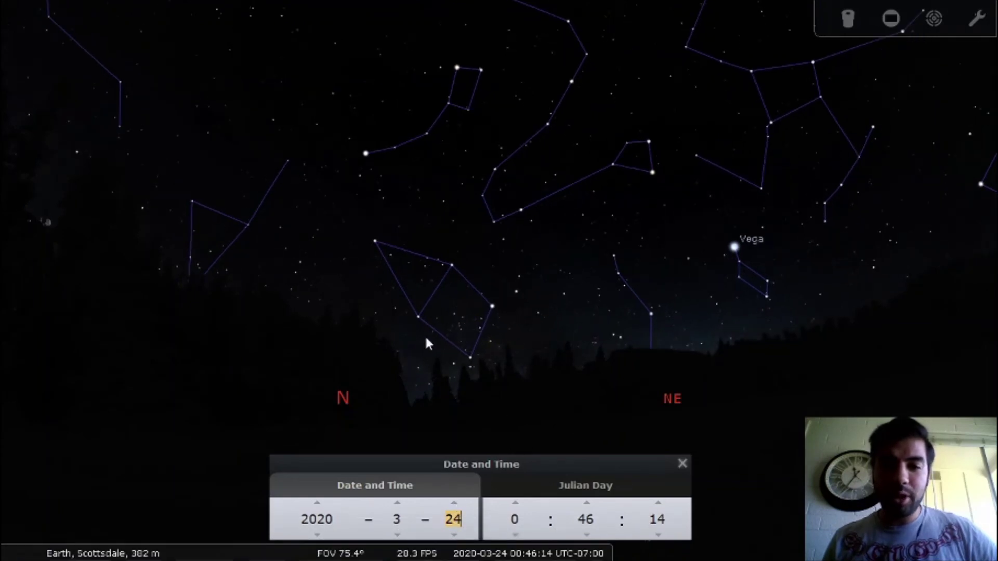
{"action": "left_click", "coordinate": [515, 502]}
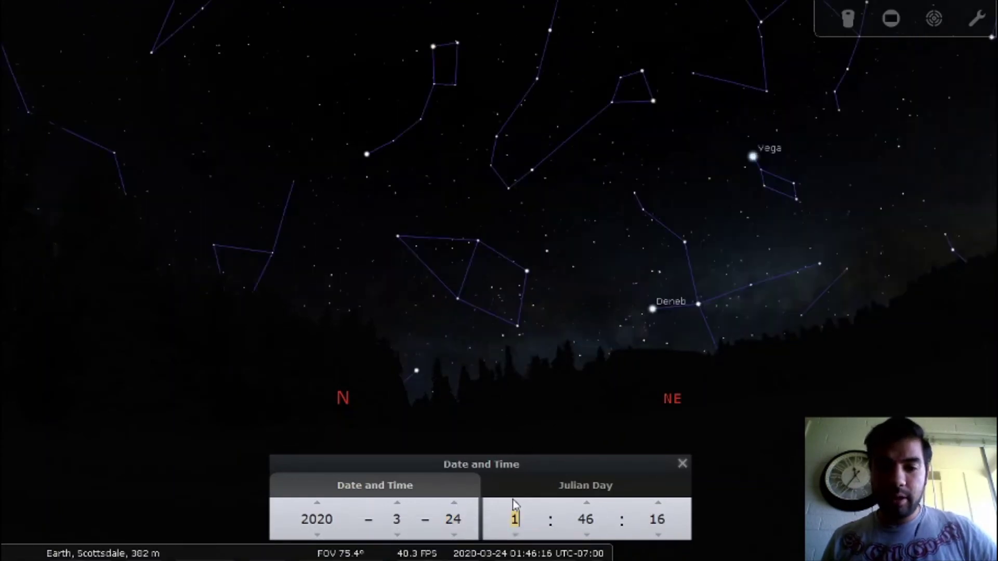
{"action": "left_click", "coordinate": [515, 502]}
{"action": "left_click", "coordinate": [516, 502]}
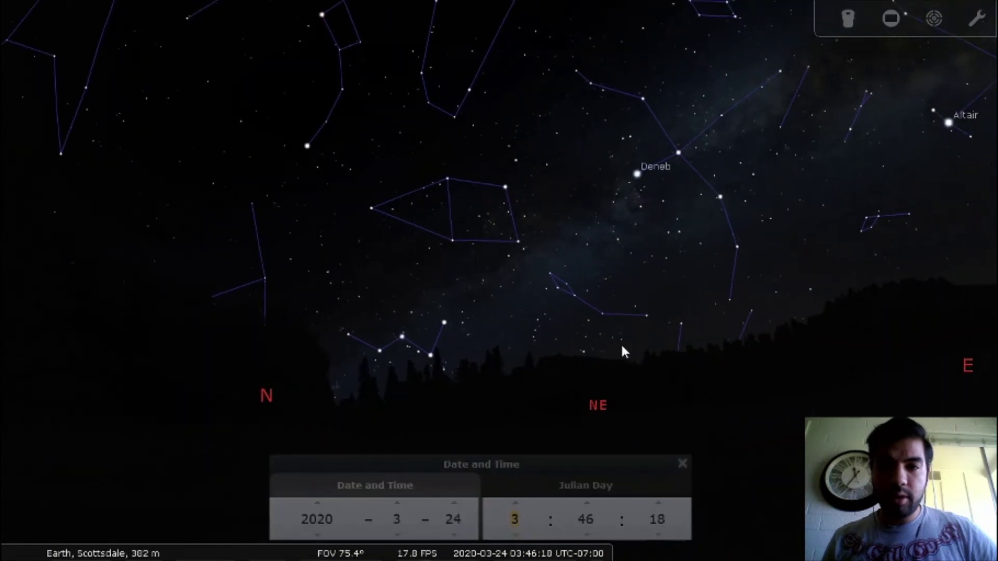
Step: Bring the Milky Way above the southeastern horizon into view and turn off the constellation lines
{"action": "left_click_drag", "start_coordinate": [624, 352], "coordinate": [374, 263]}
{"action": "left_click_drag", "start_coordinate": [622, 297], "coordinate": [400, 283]}
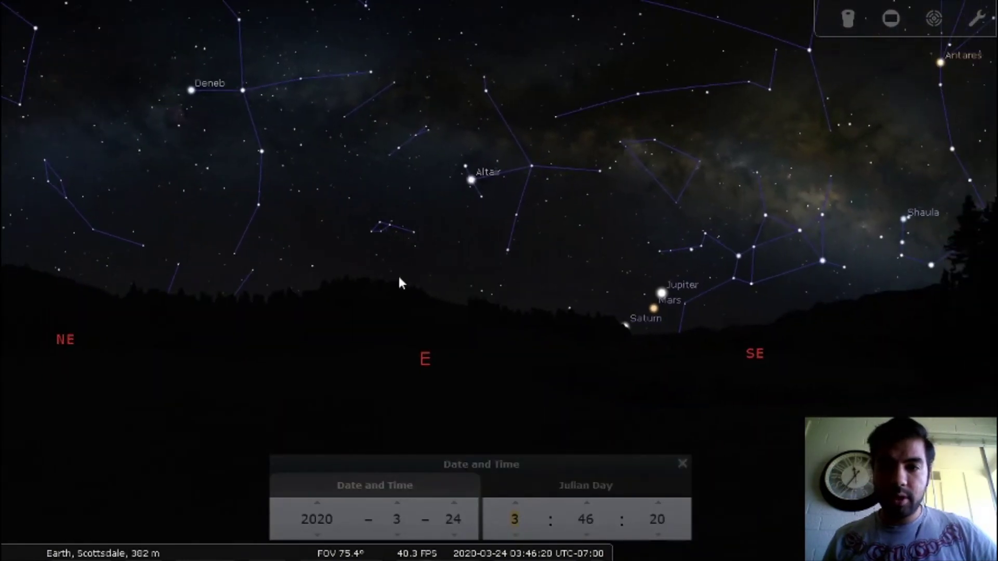
{"action": "left_click_drag", "start_coordinate": [852, 344], "coordinate": [530, 361]}
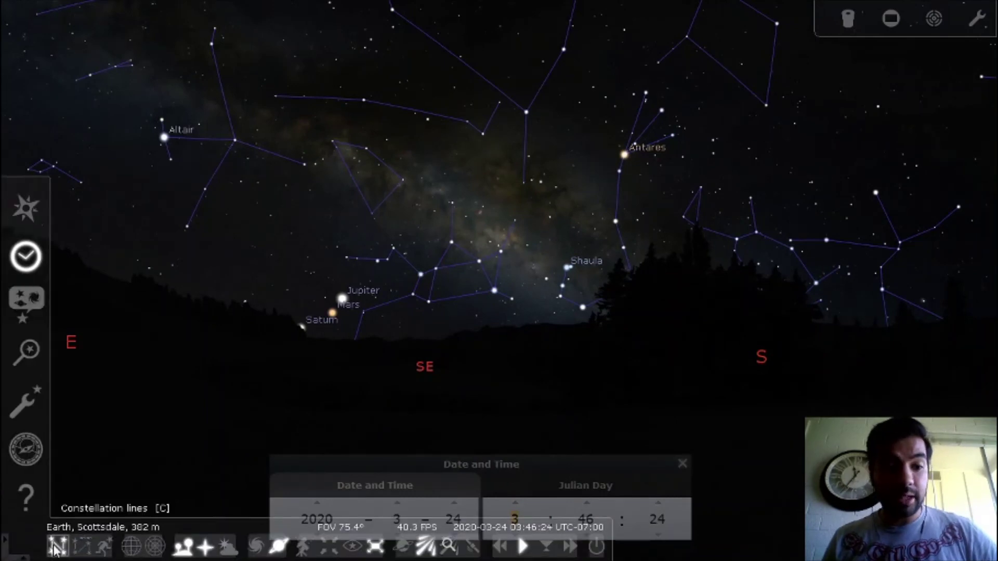
{"action": "left_click", "coordinate": [55, 546]}
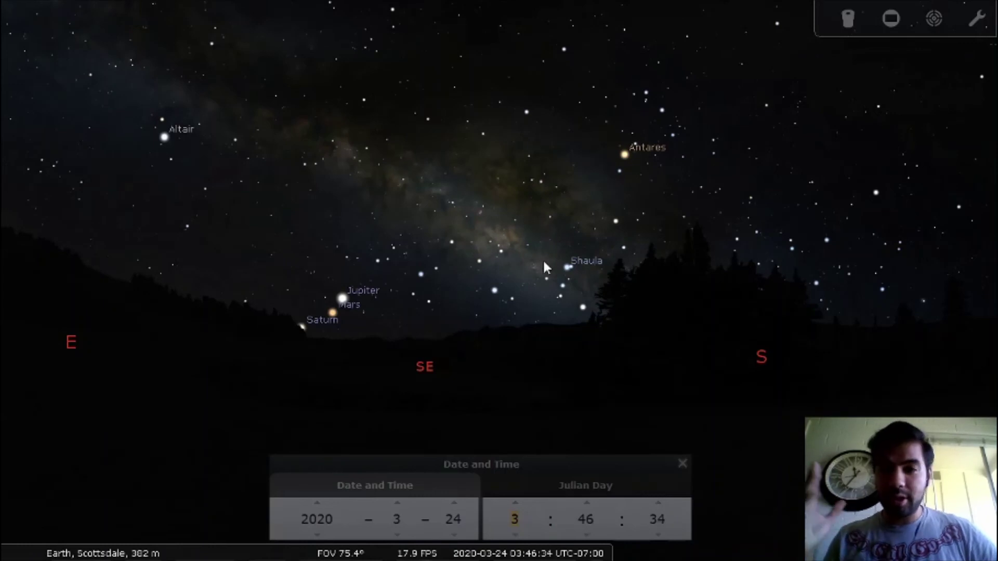
Step: Follow the Milky Way to the northeast and back to the southeast, and set the hour to 4
{"action": "left_click_drag", "start_coordinate": [264, 135], "coordinate": [688, 291]}
{"action": "left_click_drag", "start_coordinate": [497, 272], "coordinate": [624, 216]}
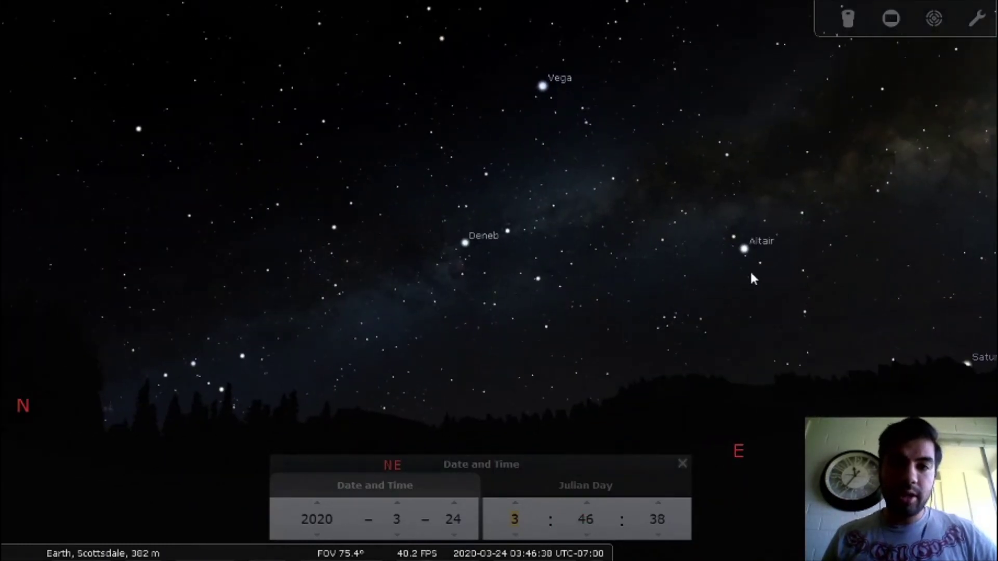
{"action": "left_click_drag", "start_coordinate": [752, 273], "coordinate": [328, 282]}
{"action": "left_click_drag", "start_coordinate": [602, 336], "coordinate": [445, 303]}
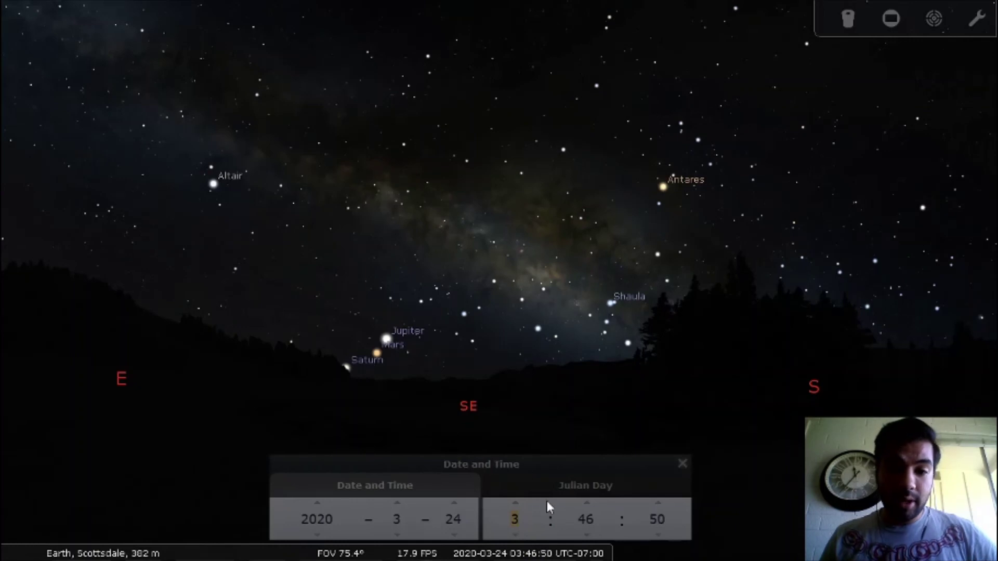
{"action": "left_click", "coordinate": [515, 503]}
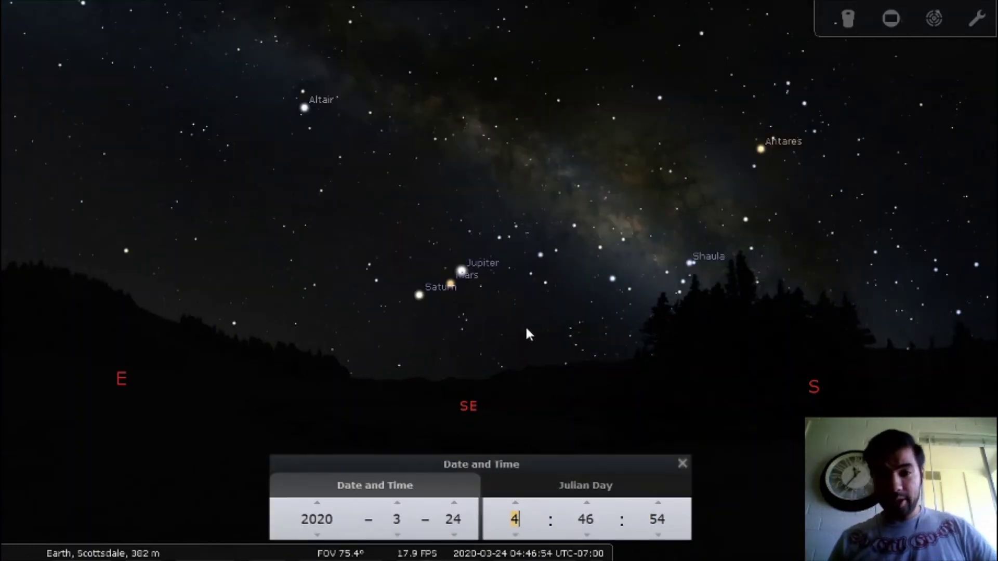
Step: Switch to Microsoft Teams, close the lake photo and enlarge the desert mountain Milky Way photo in the same post
{"action": "mouse_move", "coordinate": [401, 546]}
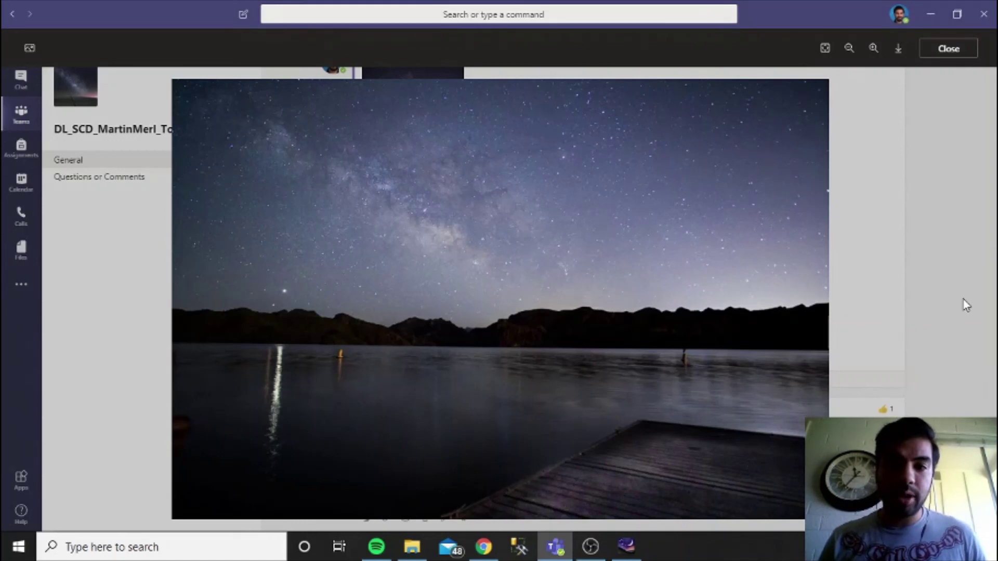
{"action": "left_click", "coordinate": [404, 73]}
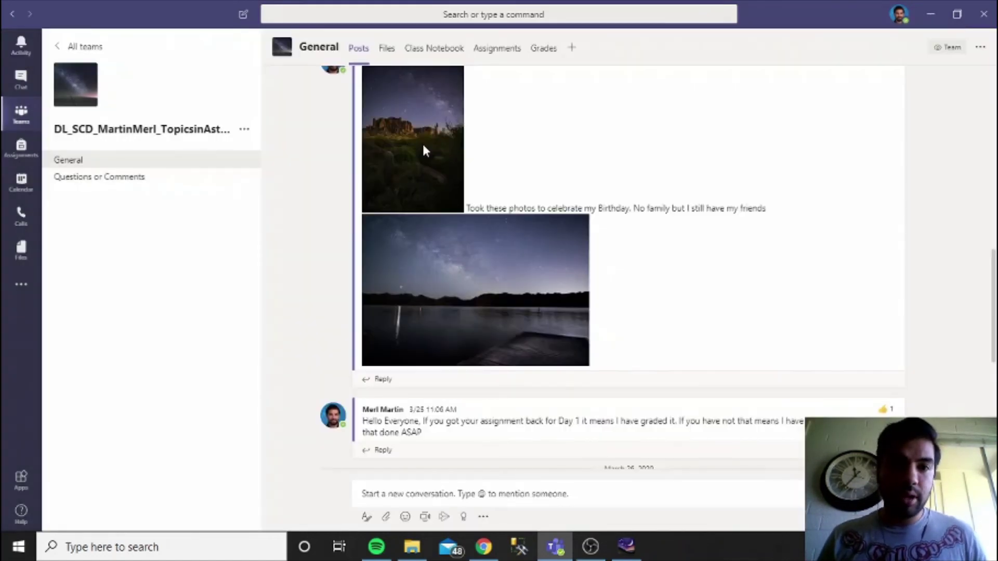
{"action": "left_click", "coordinate": [424, 145]}
{"action": "left_click", "coordinate": [458, 168]}
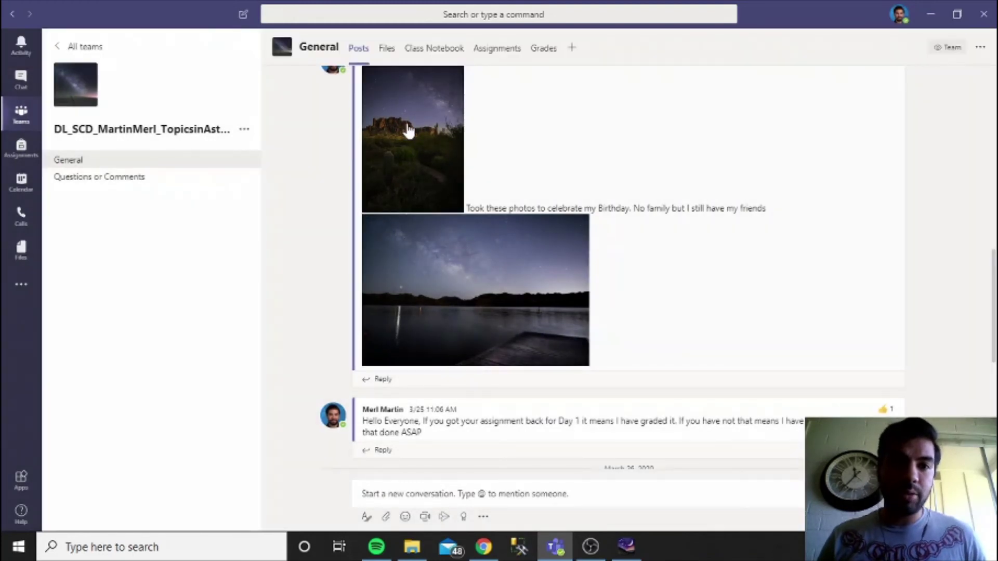
{"action": "left_click", "coordinate": [405, 125]}
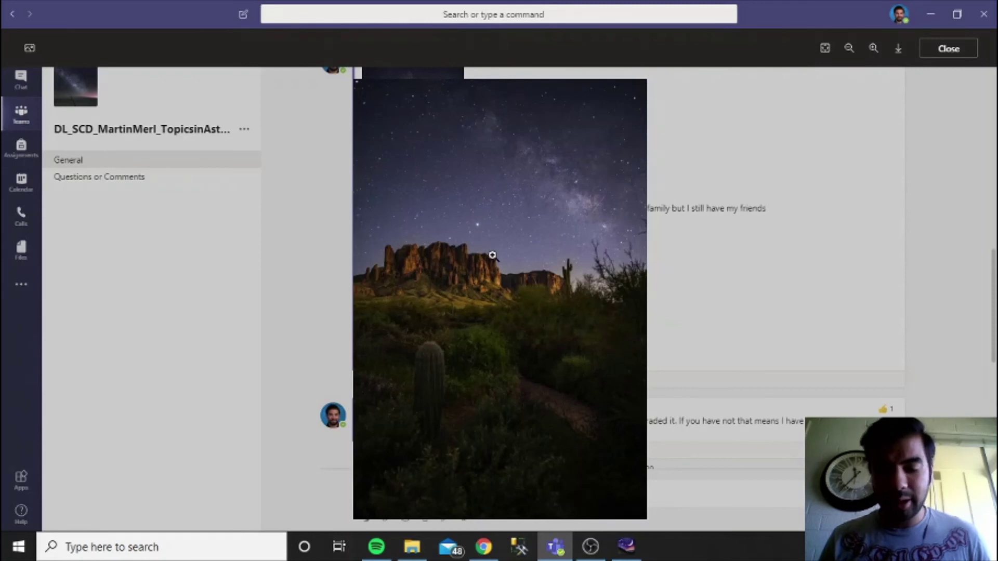
Step: Switch back to Stellarium and examine the Milky Way and planets above the southeastern horizon for comparison with the photo
{"action": "left_click", "coordinate": [625, 548]}
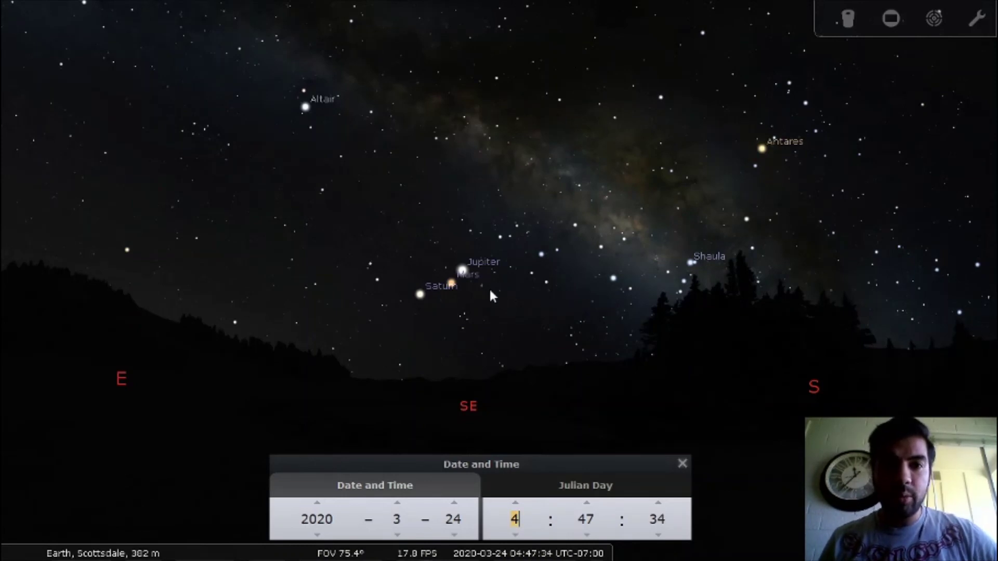
{"action": "left_click_drag", "start_coordinate": [493, 292], "coordinate": [508, 267]}
{"action": "left_click_drag", "start_coordinate": [648, 209], "coordinate": [546, 327]}
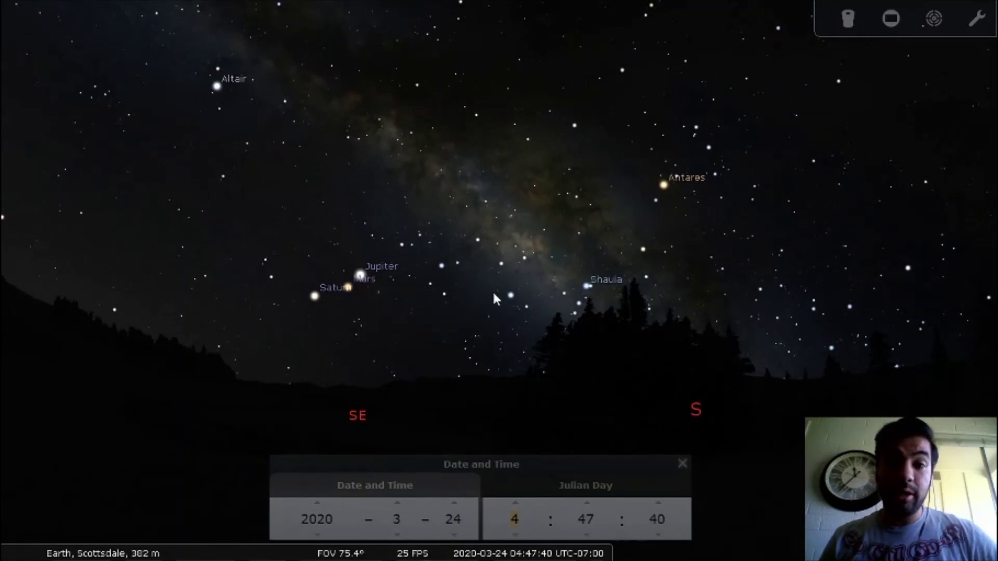
{"action": "left_click_drag", "start_coordinate": [395, 300], "coordinate": [451, 274]}
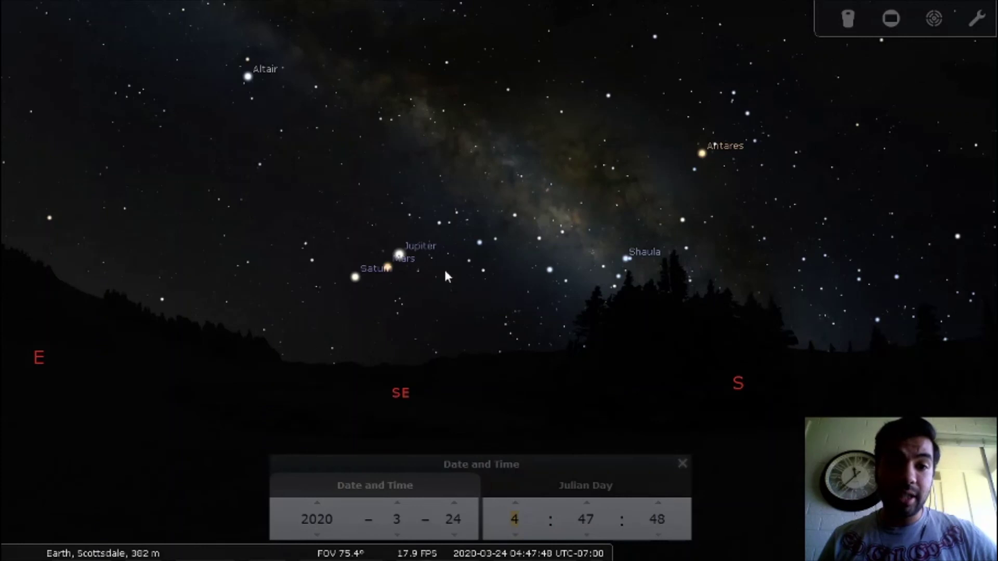
Step: Set the hour to 5 and advance the day to 31 March to follow the planets' positions
{"action": "left_click", "coordinate": [516, 503]}
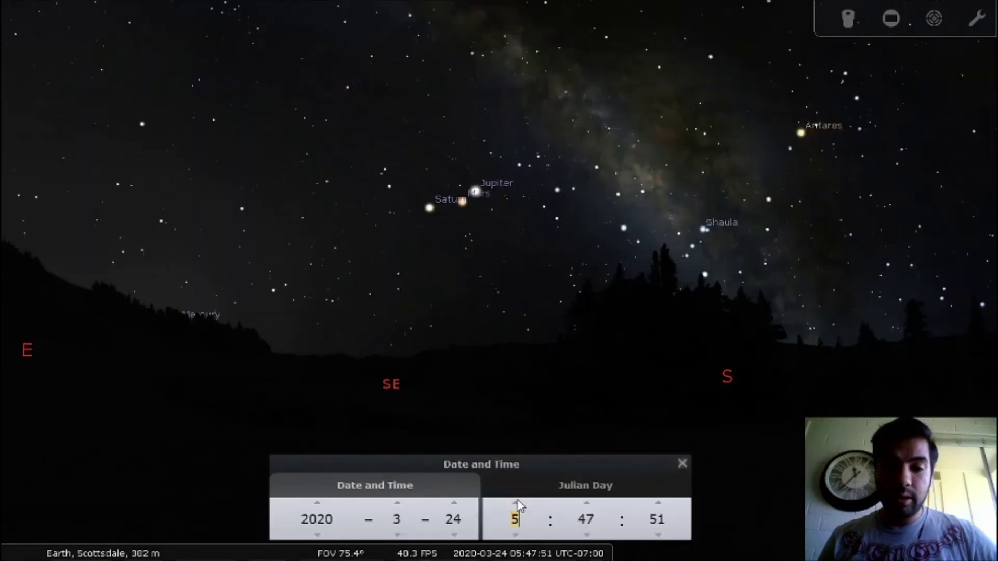
{"action": "left_click", "coordinate": [459, 504]}
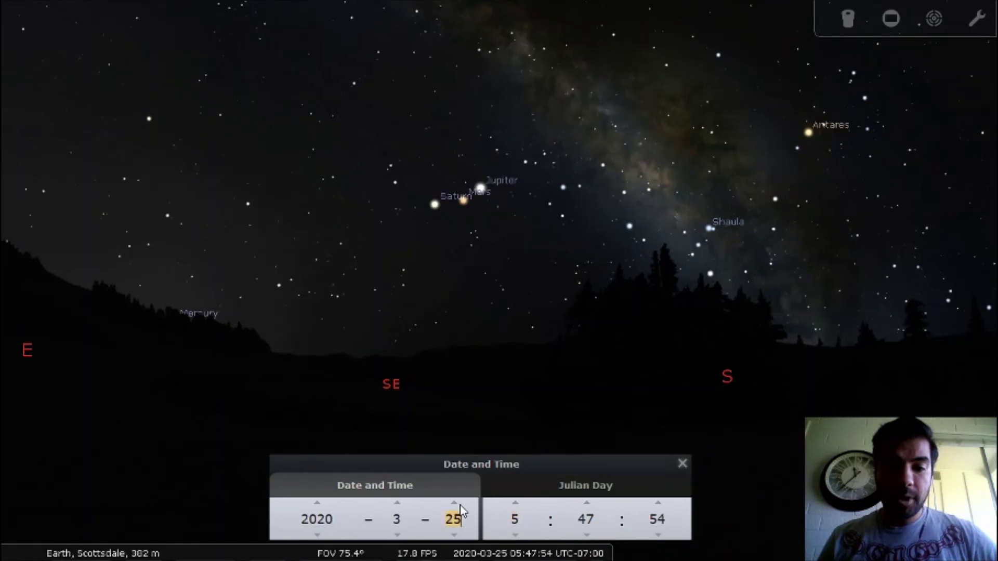
{"action": "left_click", "coordinate": [459, 505]}
{"action": "left_click", "coordinate": [459, 505]}
{"action": "left_click", "coordinate": [459, 505]}
{"action": "left_click", "coordinate": [459, 505]}
{"action": "left_click", "coordinate": [459, 505]}
{"action": "left_click", "coordinate": [454, 503]}
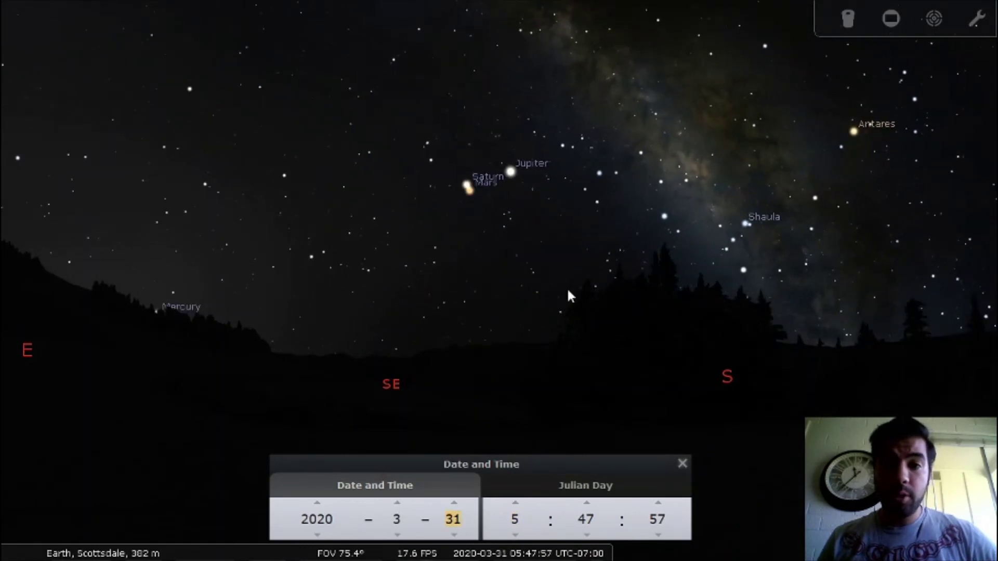
Step: Set the time on 31 March to hour 4 and minute 44
{"action": "left_click", "coordinate": [515, 536]}
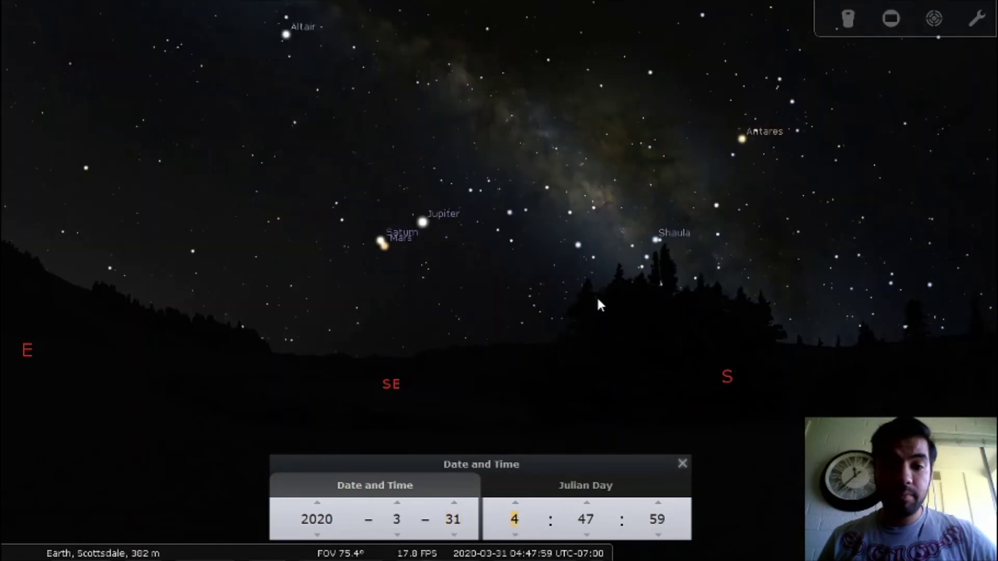
{"action": "left_click", "coordinate": [587, 535]}
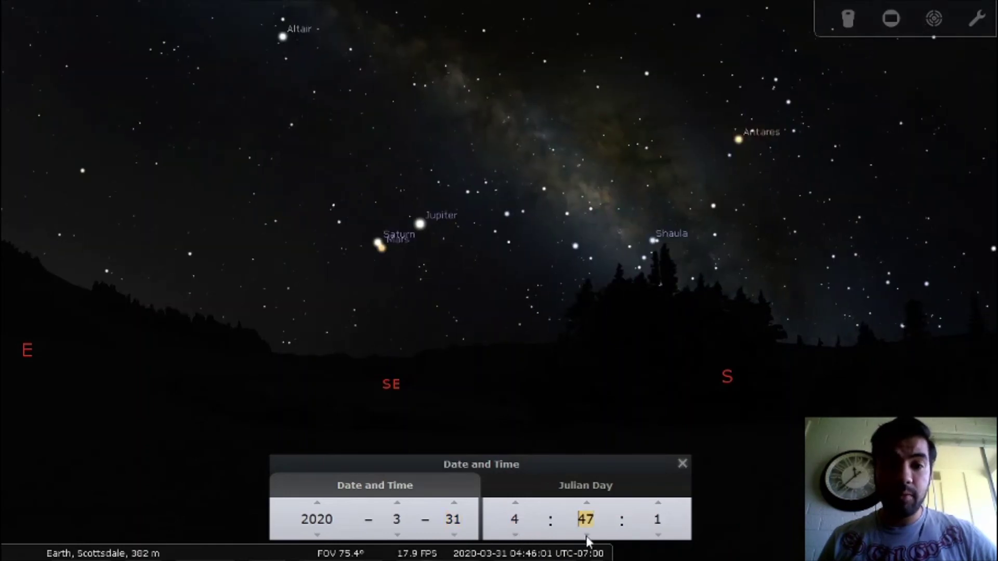
{"action": "left_click", "coordinate": [587, 536]}
{"action": "left_click", "coordinate": [587, 535]}
{"action": "left_click", "coordinate": [587, 535]}
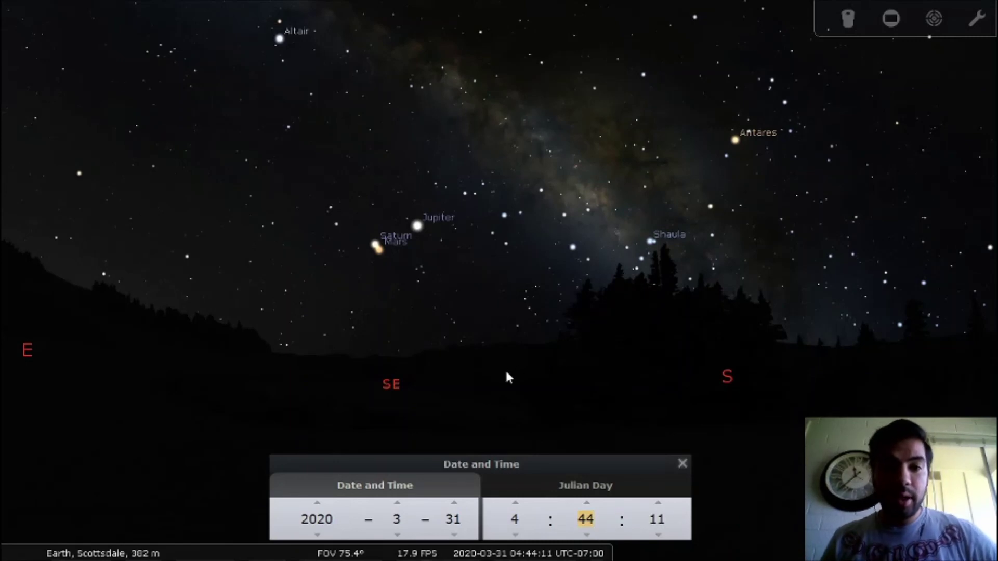
Step: Speed up the flow of time on 31 March and follow the Milky Way, turning the view from southeast to the southern sky
{"action": "mouse_move", "coordinate": [500, 547]}
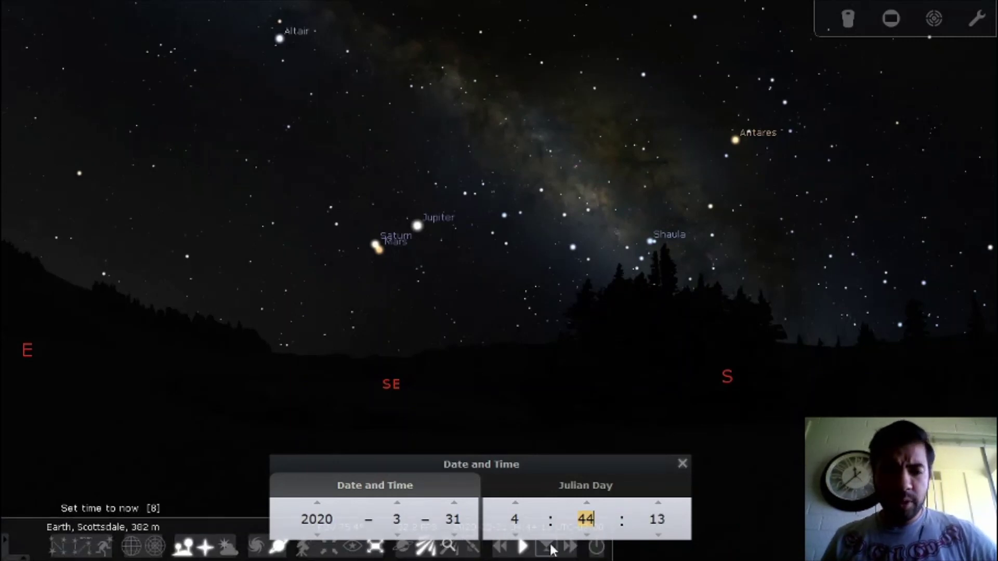
{"action": "left_click", "coordinate": [570, 547]}
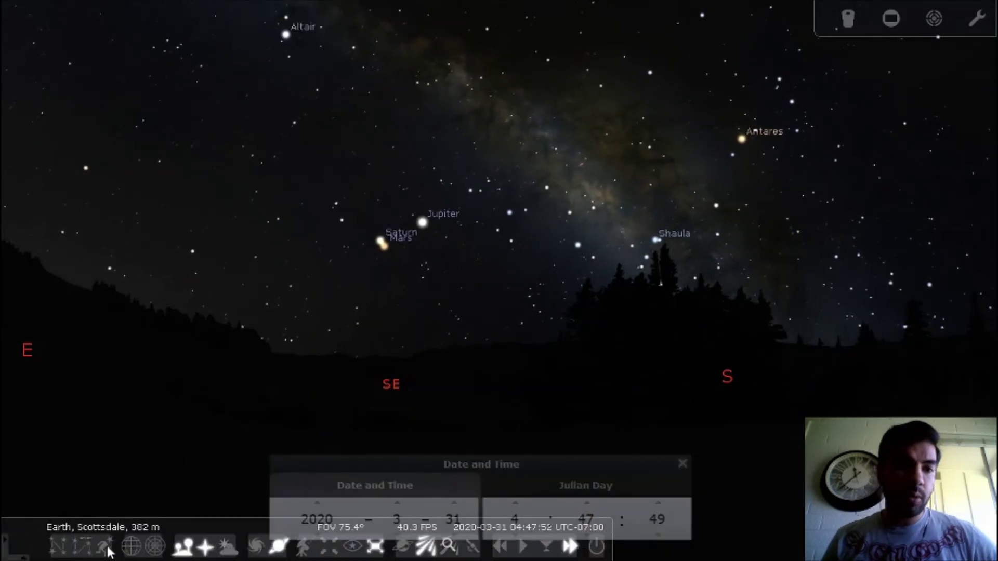
{"action": "mouse_move", "coordinate": [3, 289]}
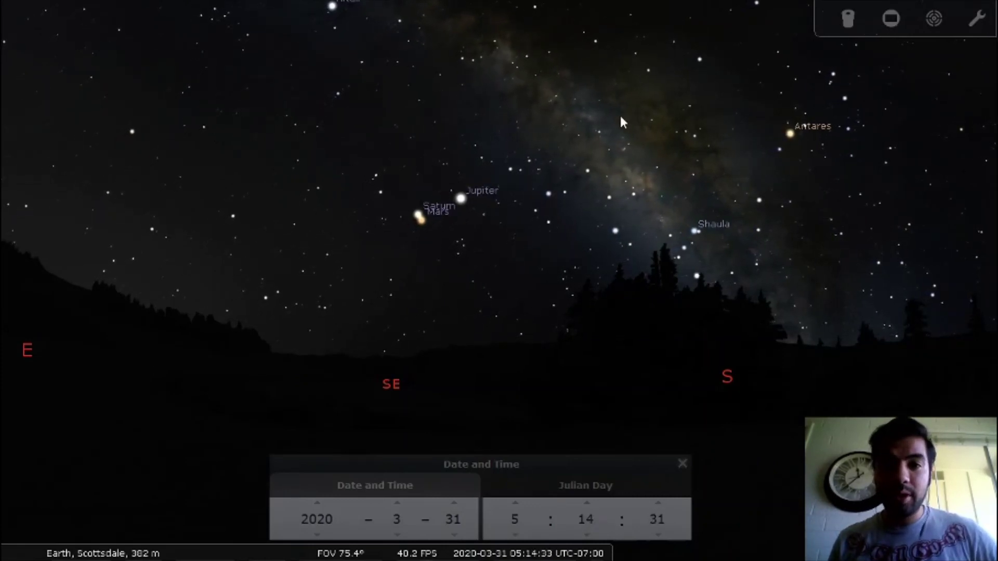
{"action": "left_click_drag", "start_coordinate": [622, 118], "coordinate": [481, 219]}
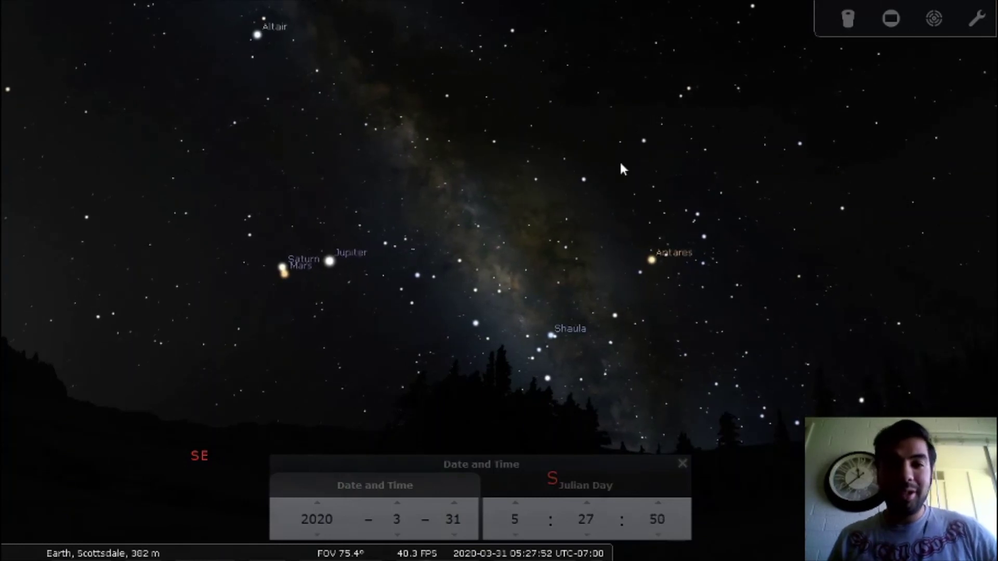
{"action": "left_click_drag", "start_coordinate": [620, 160], "coordinate": [522, 178]}
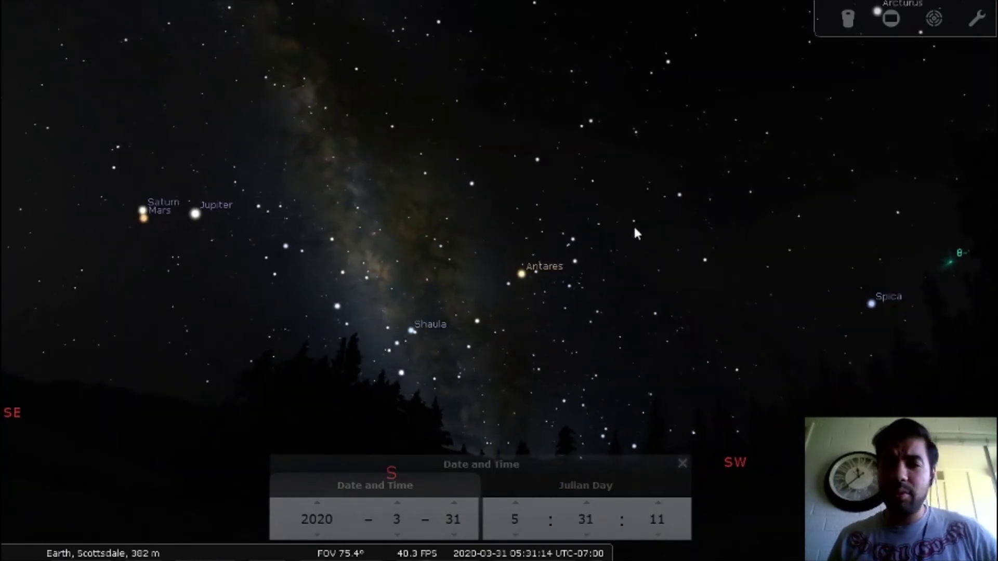
Step: Toggle the display of deep-sky objects in the southern sky while time runs fast
{"action": "mouse_move", "coordinate": [426, 546]}
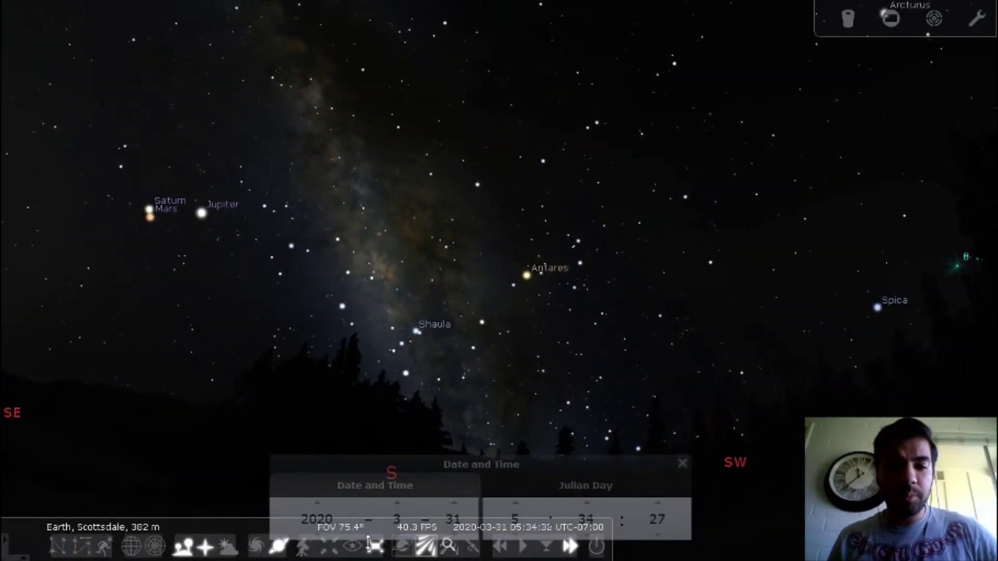
{"action": "left_click", "coordinate": [259, 556]}
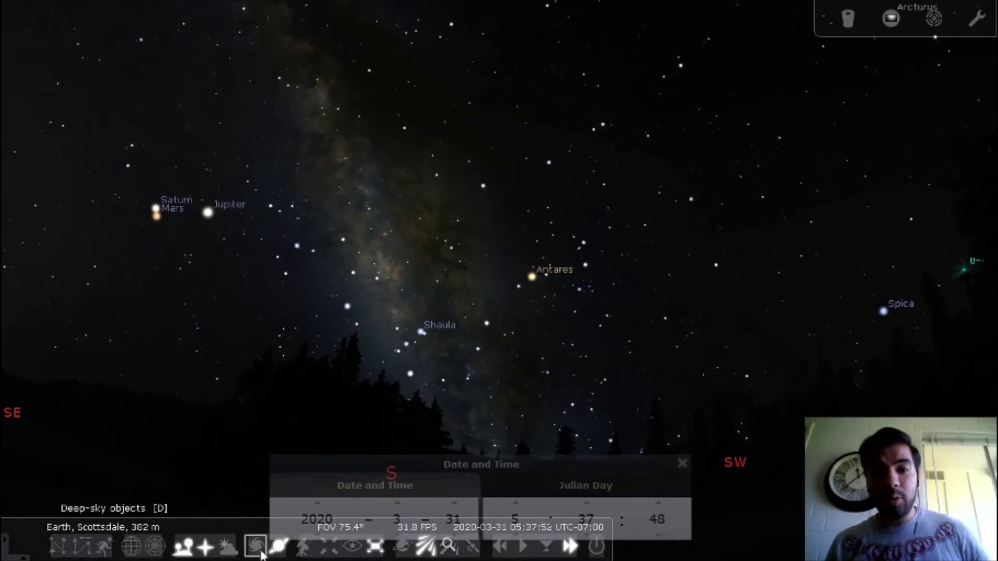